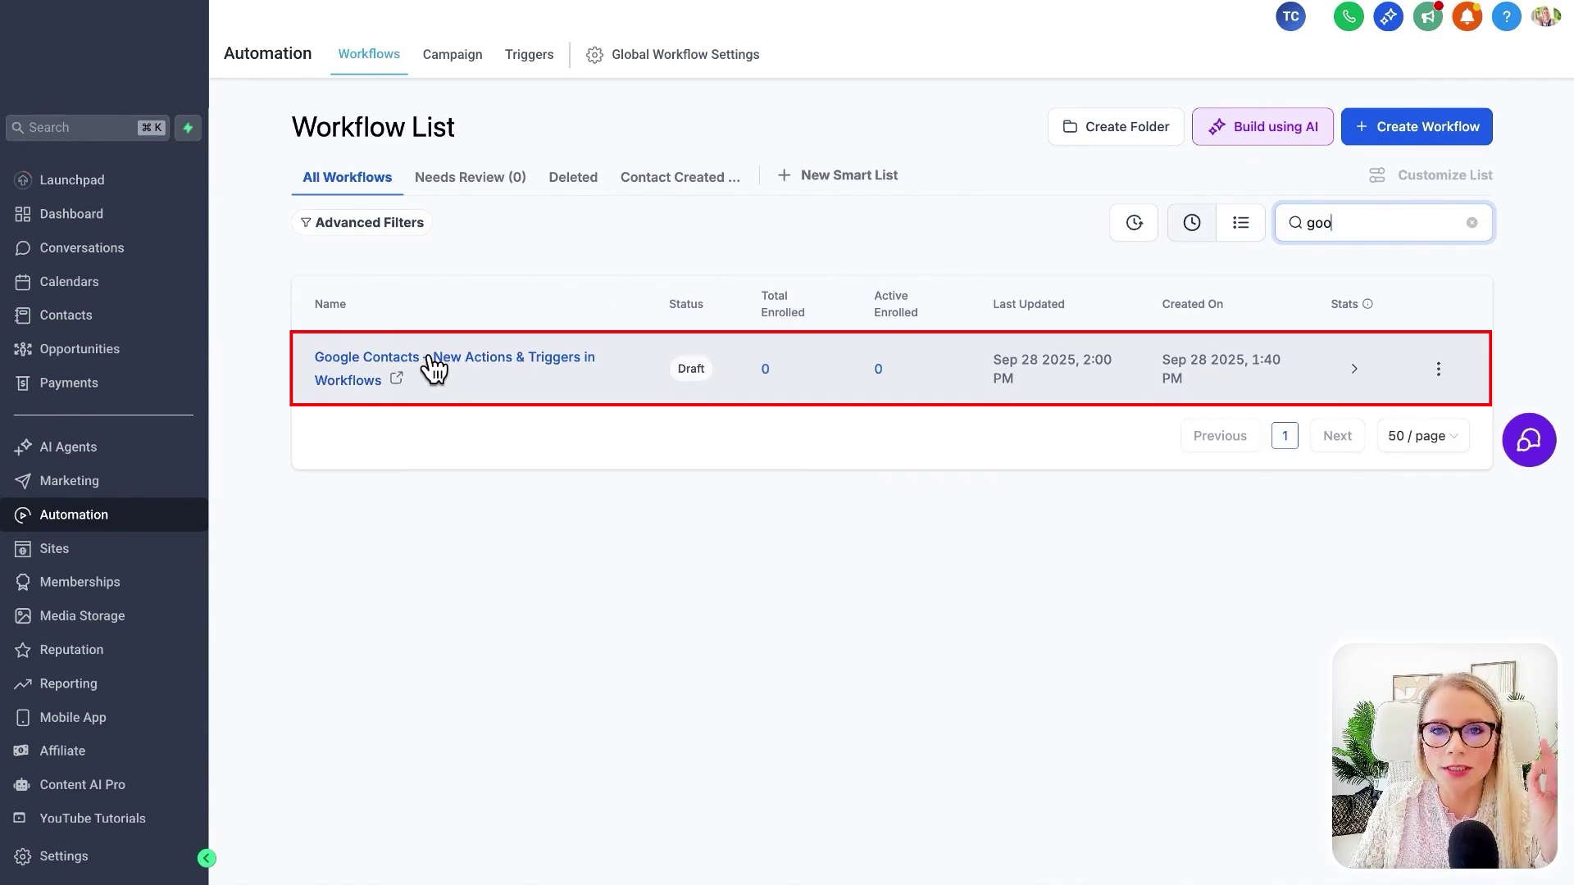
- Open the "Google Contacts – New Actions & Triggers in Workflows" workflow, choose the Google Contacts New Contact trigger and connect the integration
click(367, 382)
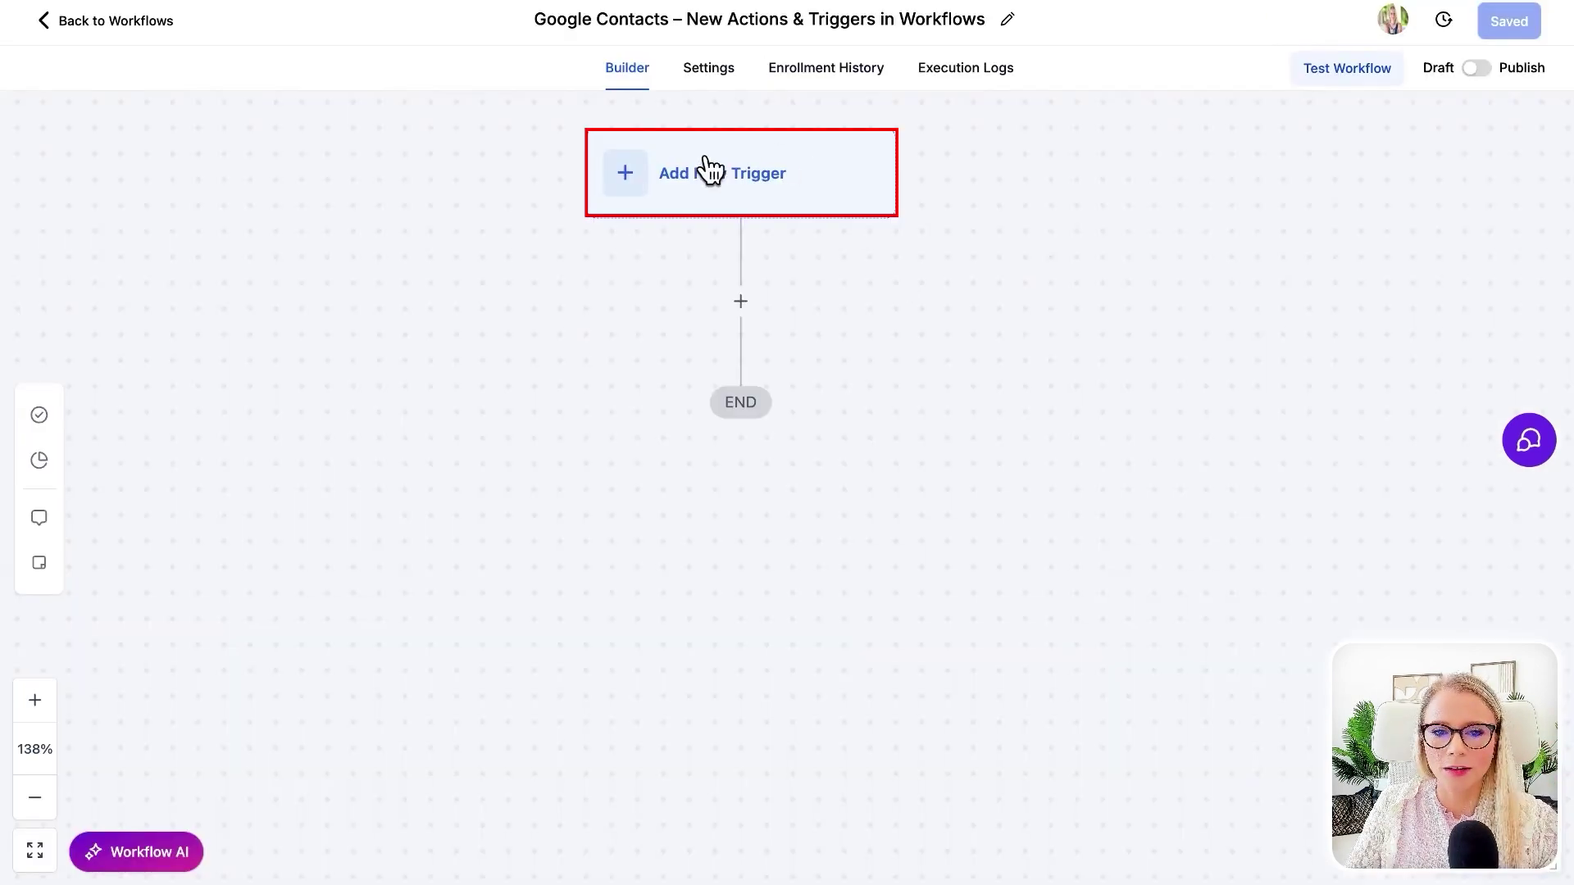
click(762, 187)
text(Google)
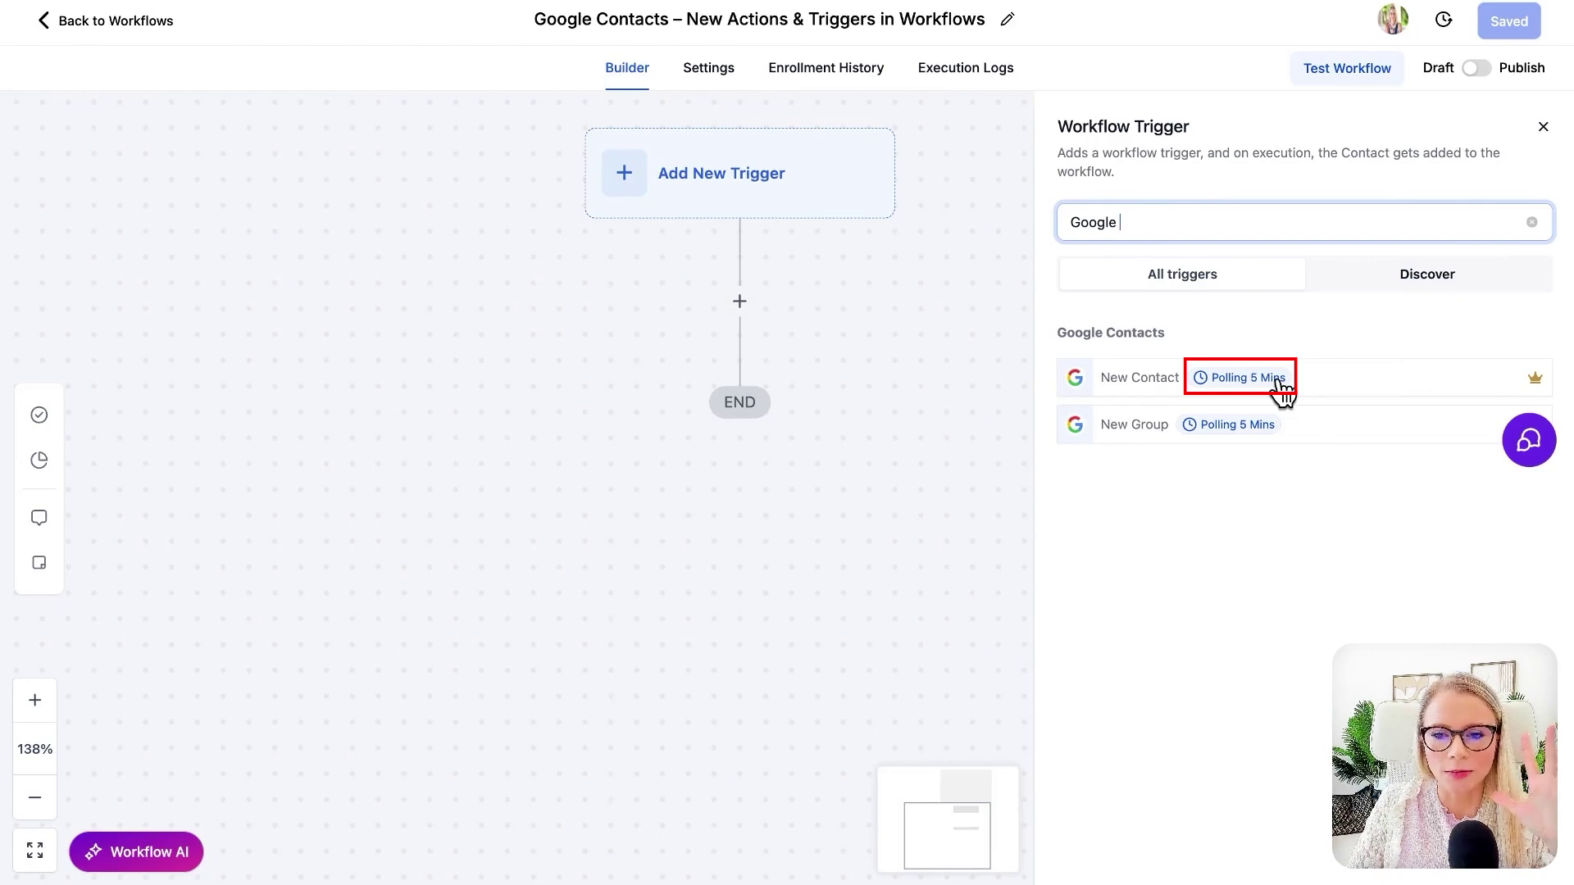
click(853, 376)
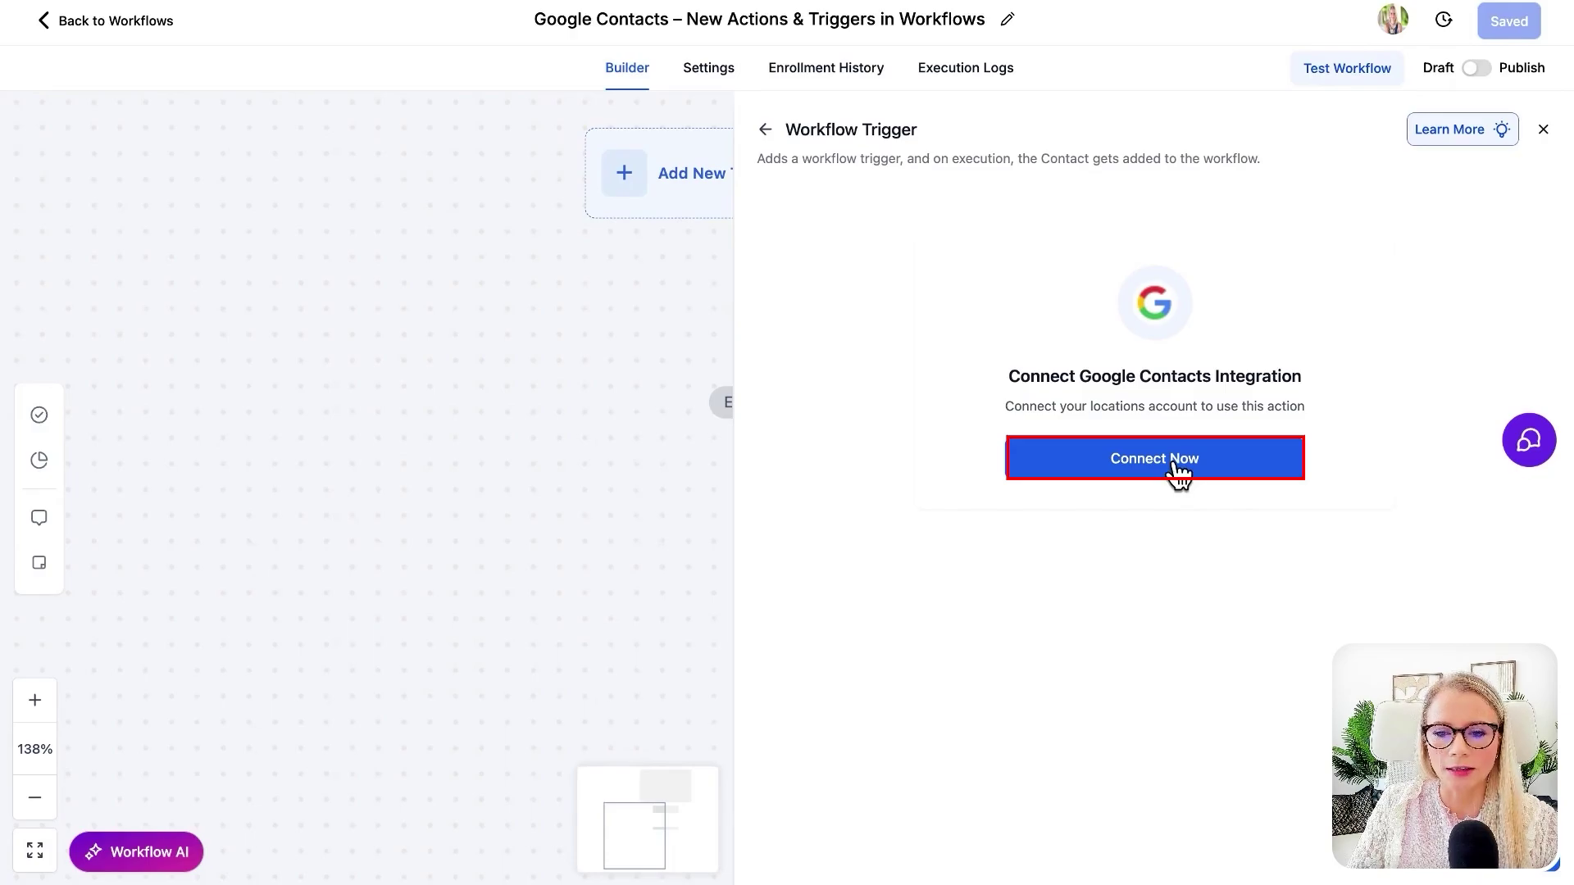
click(1178, 470)
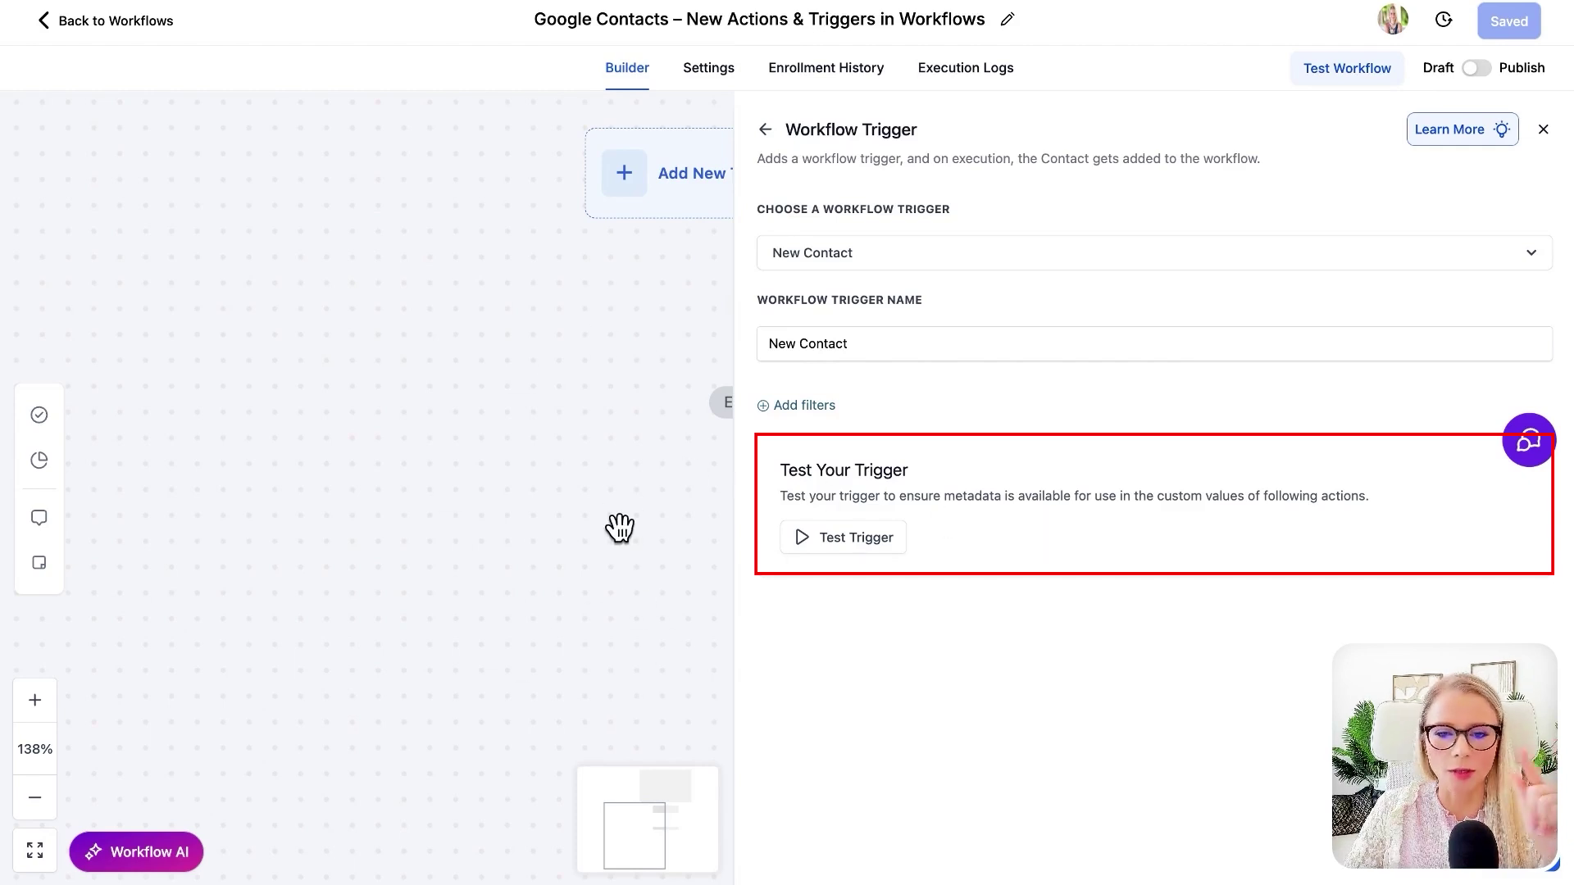
- Test the New Contact trigger and save it to the workflow
click(860, 545)
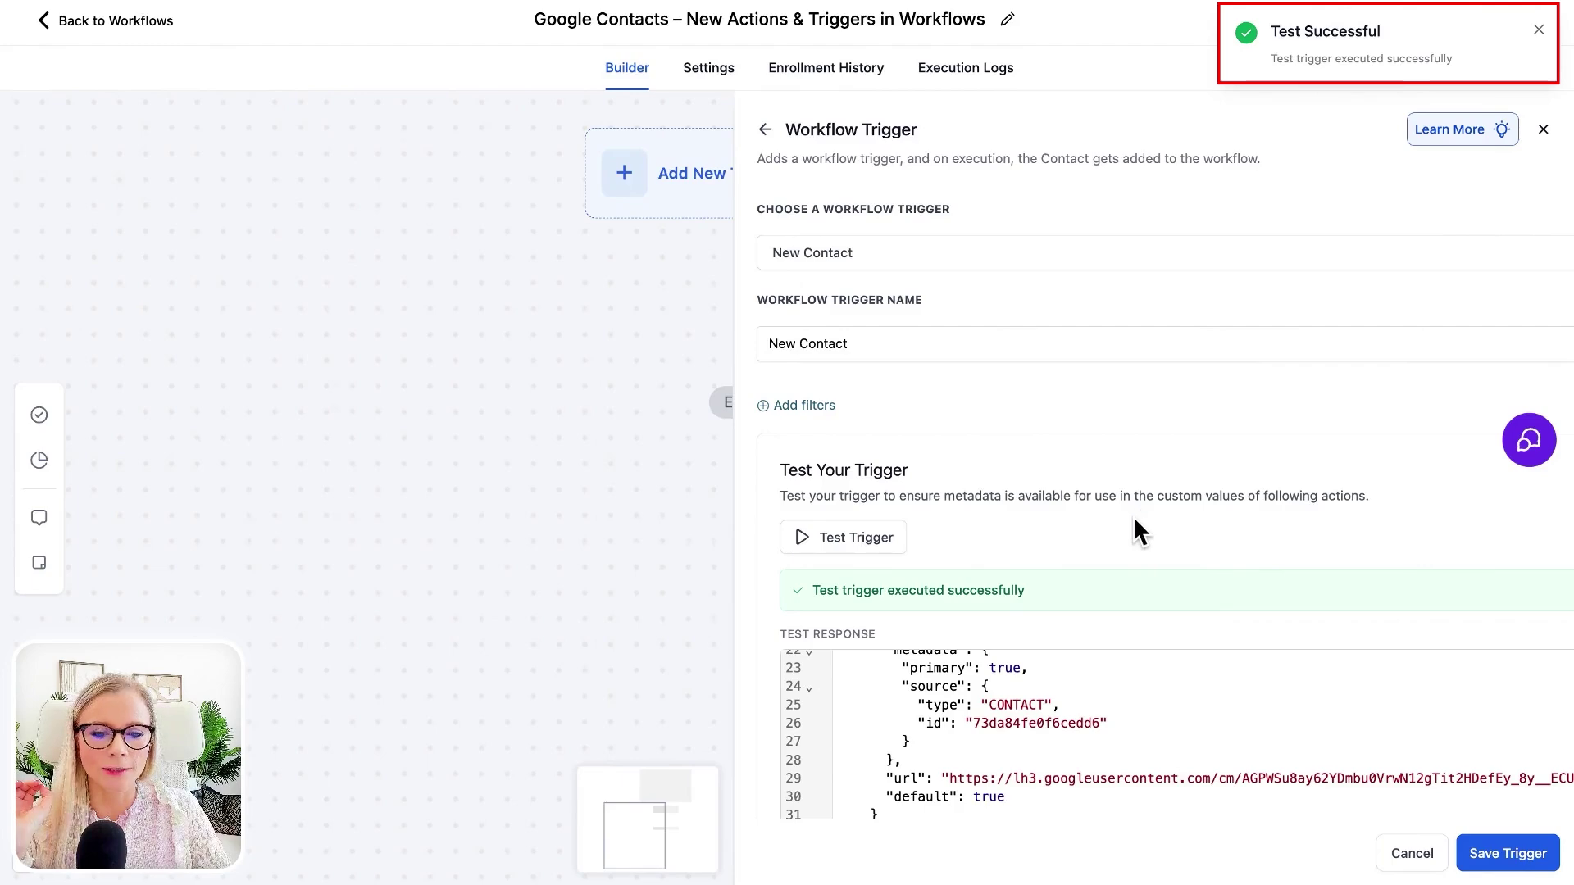
scroll(1140, 531, down, 3)
click(1508, 853)
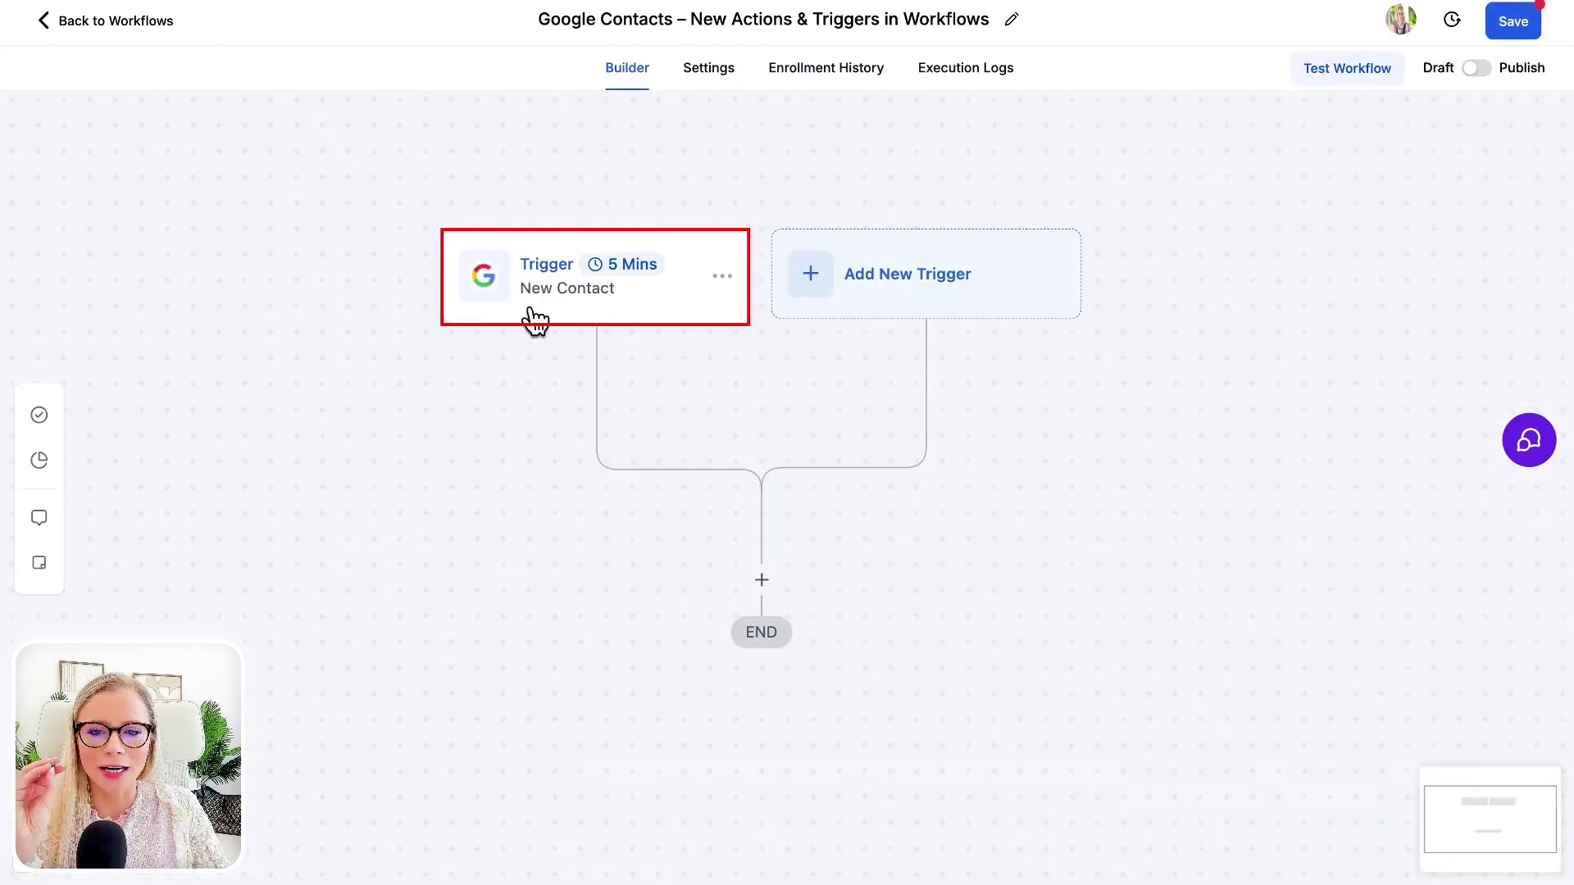
- Search the actions available after the New Contact trigger for "google"
scroll(510, 281, down, 2)
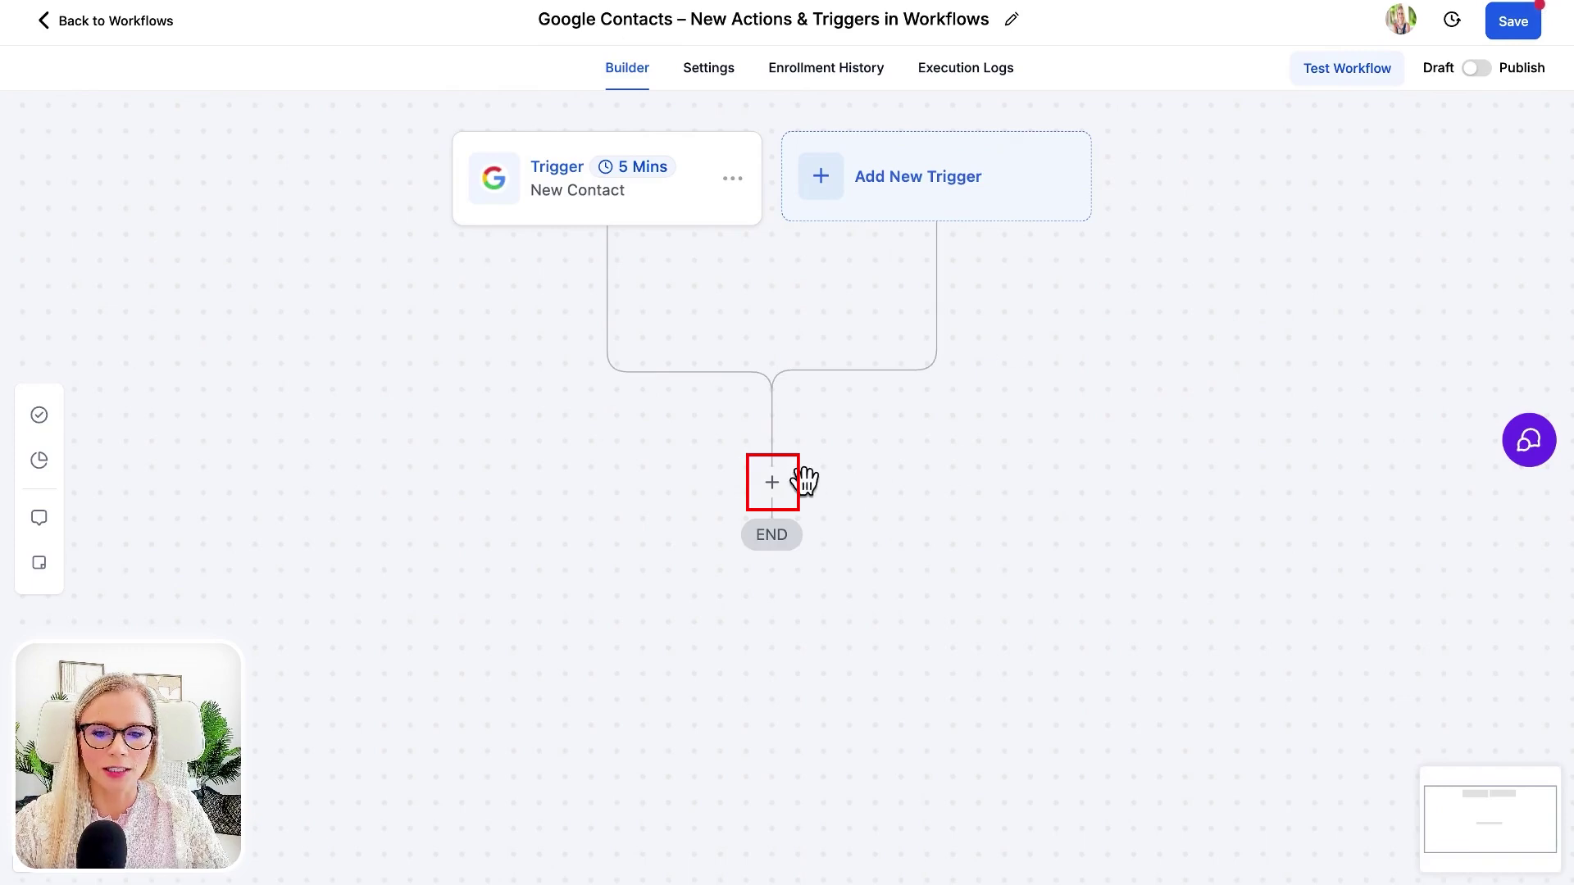
click(772, 486)
text(google)
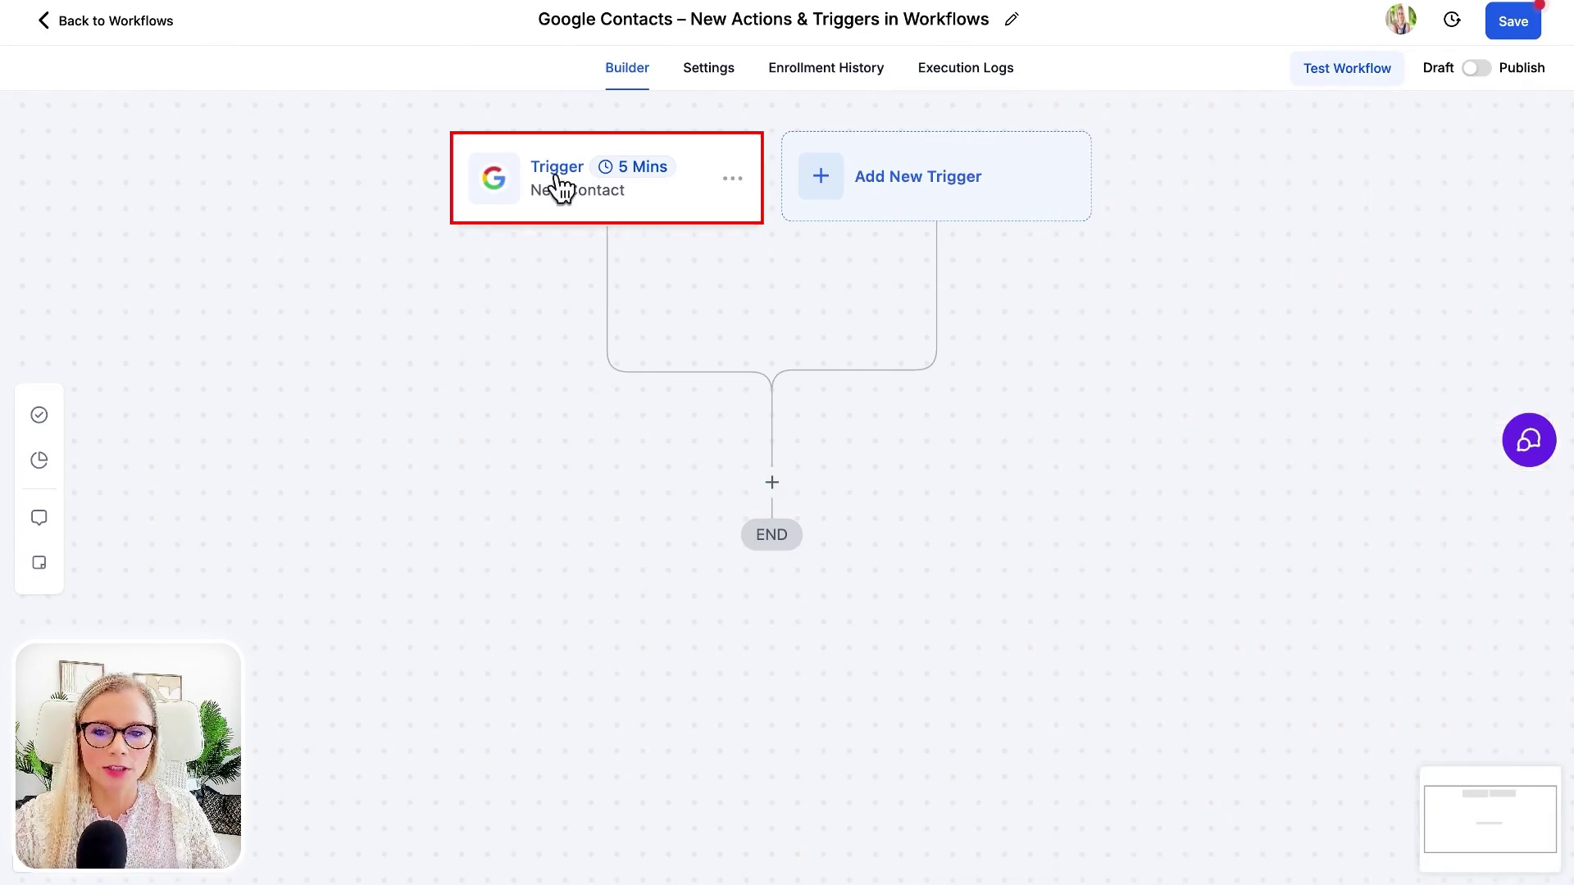
- Delete the New Contact trigger and save a Customer Booked Appointment trigger in its place
click(733, 180)
click(651, 333)
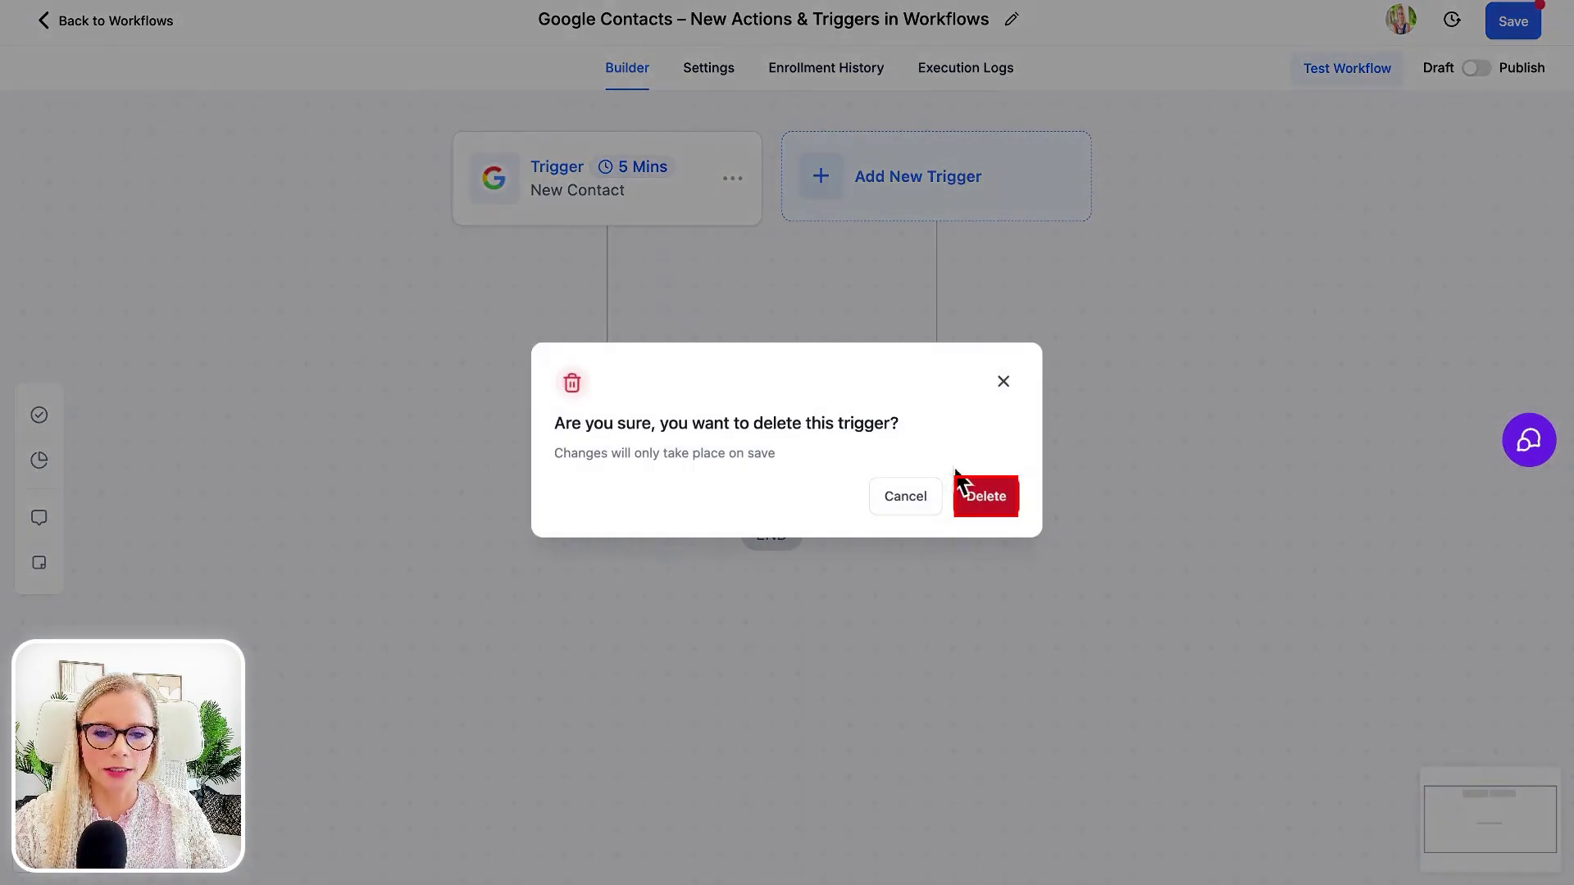
click(971, 491)
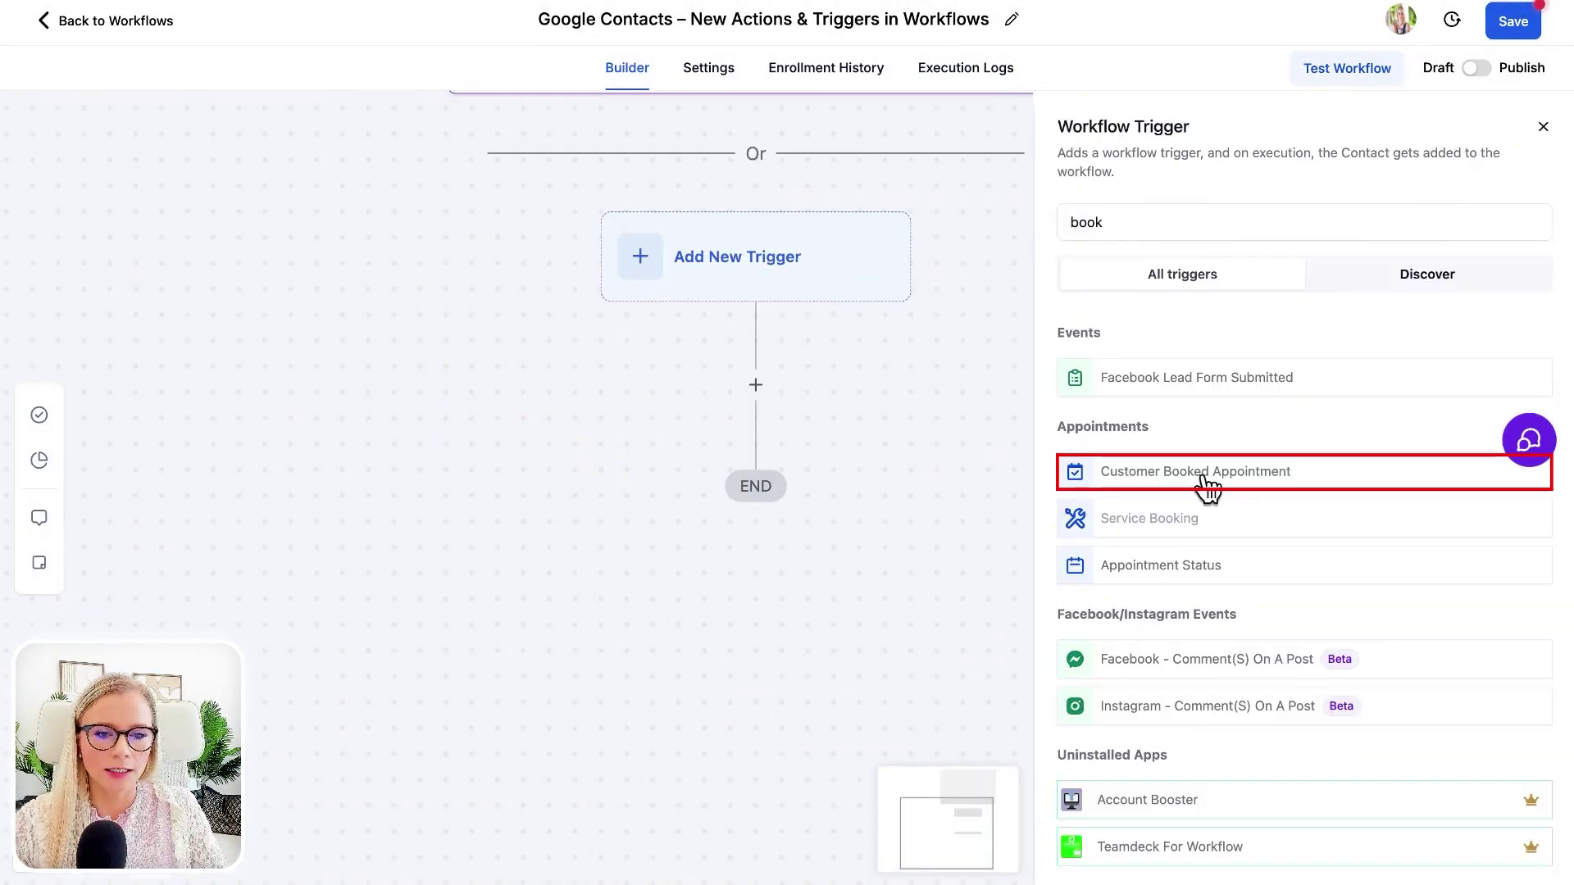
click(1202, 476)
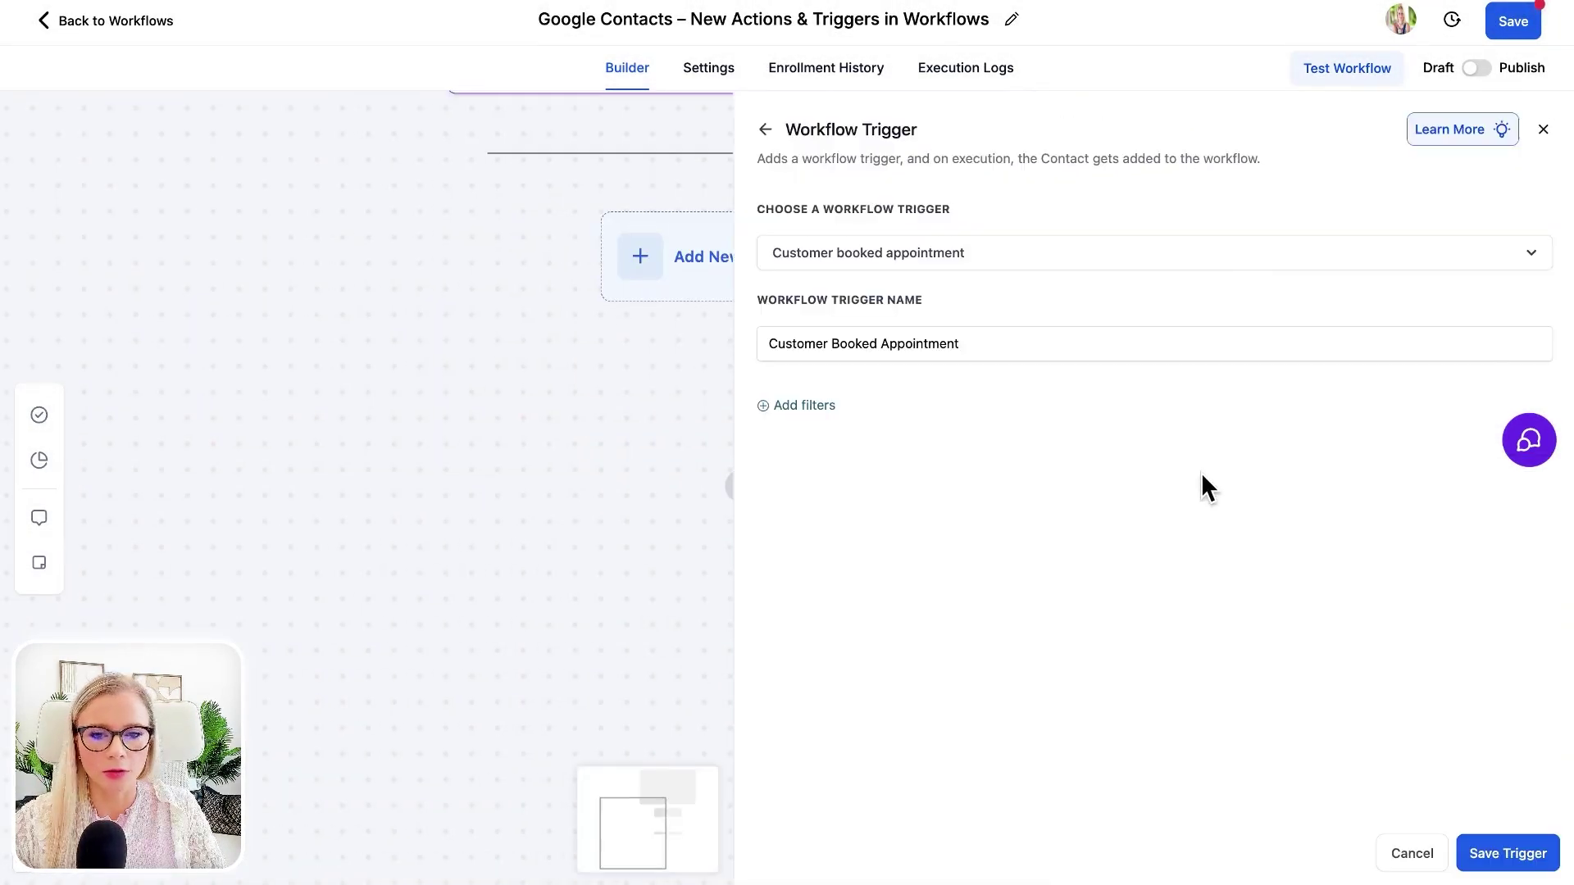
click(1548, 867)
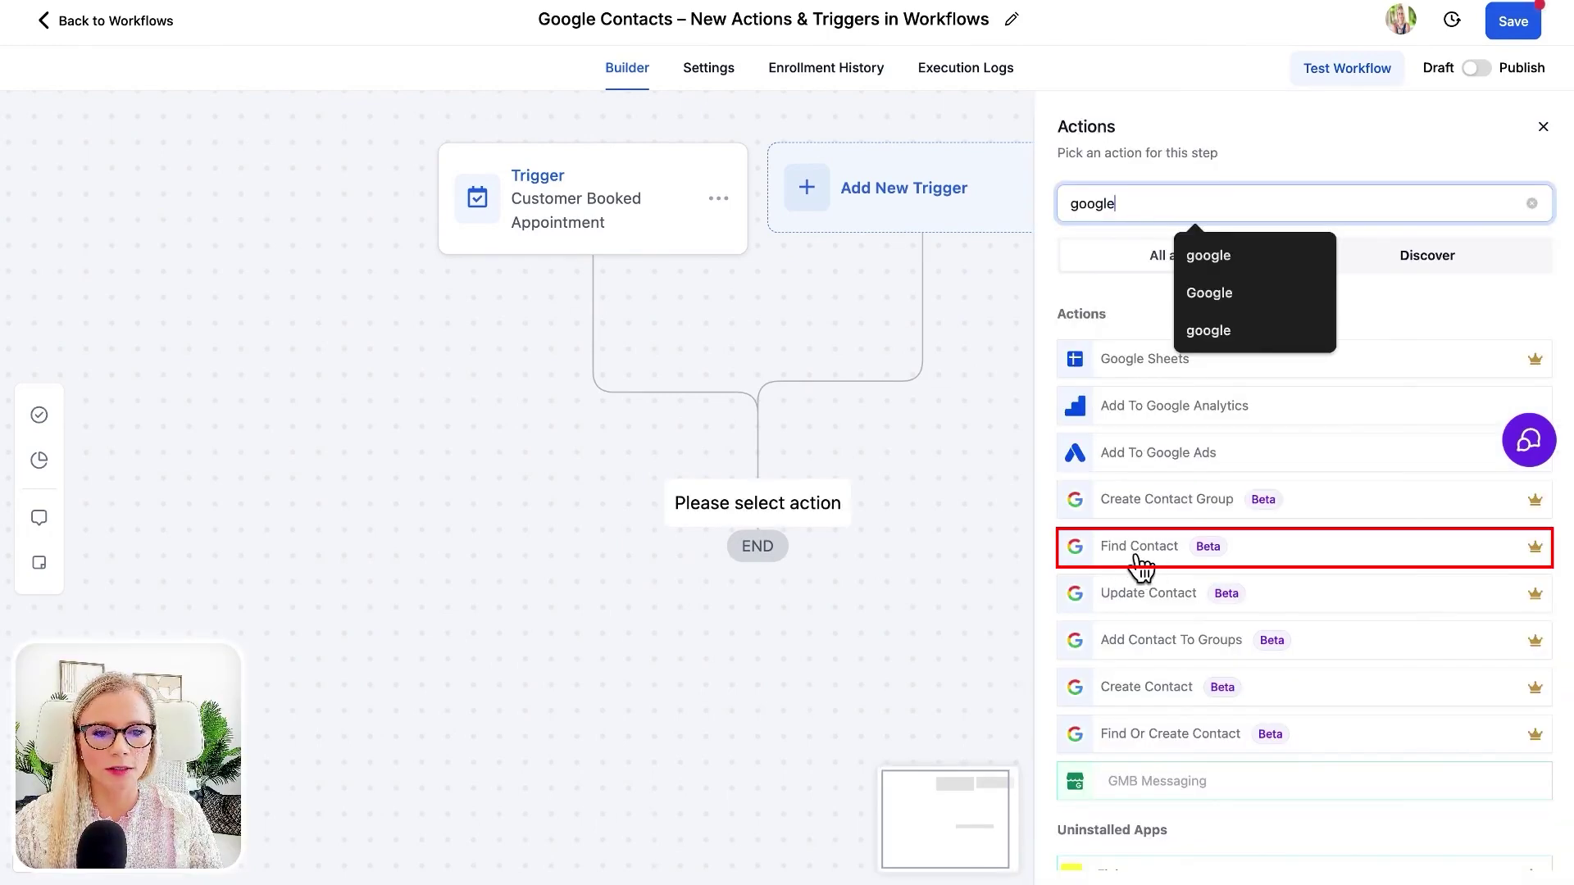
- Add a Google Find Contact action that searches by Phone Number with the query {{contact.phone}}, and save it
click(1152, 558)
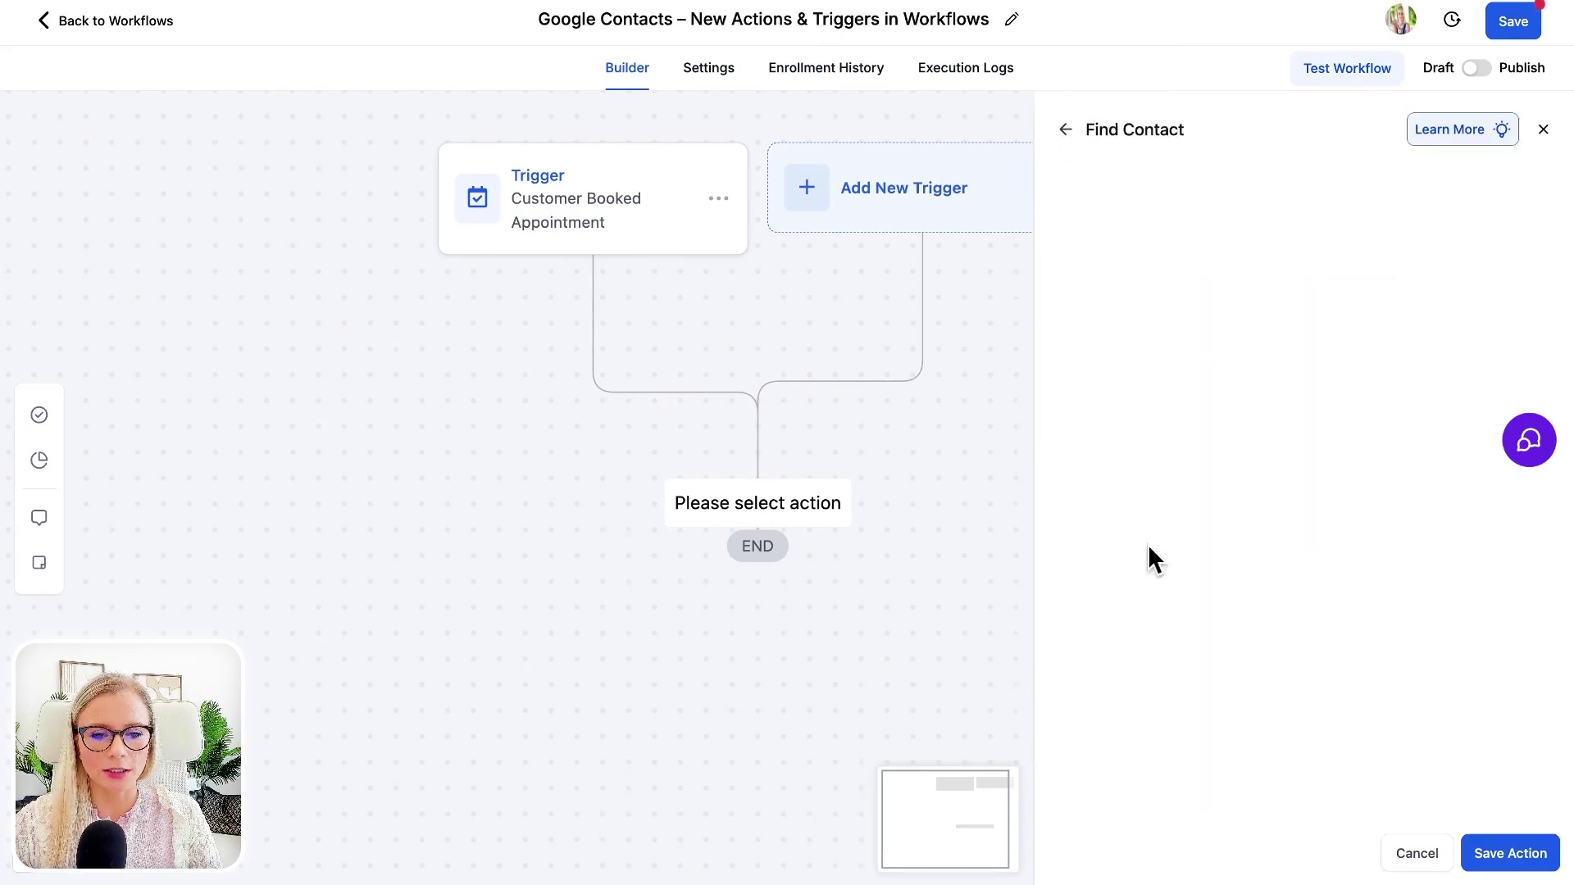
click(1135, 410)
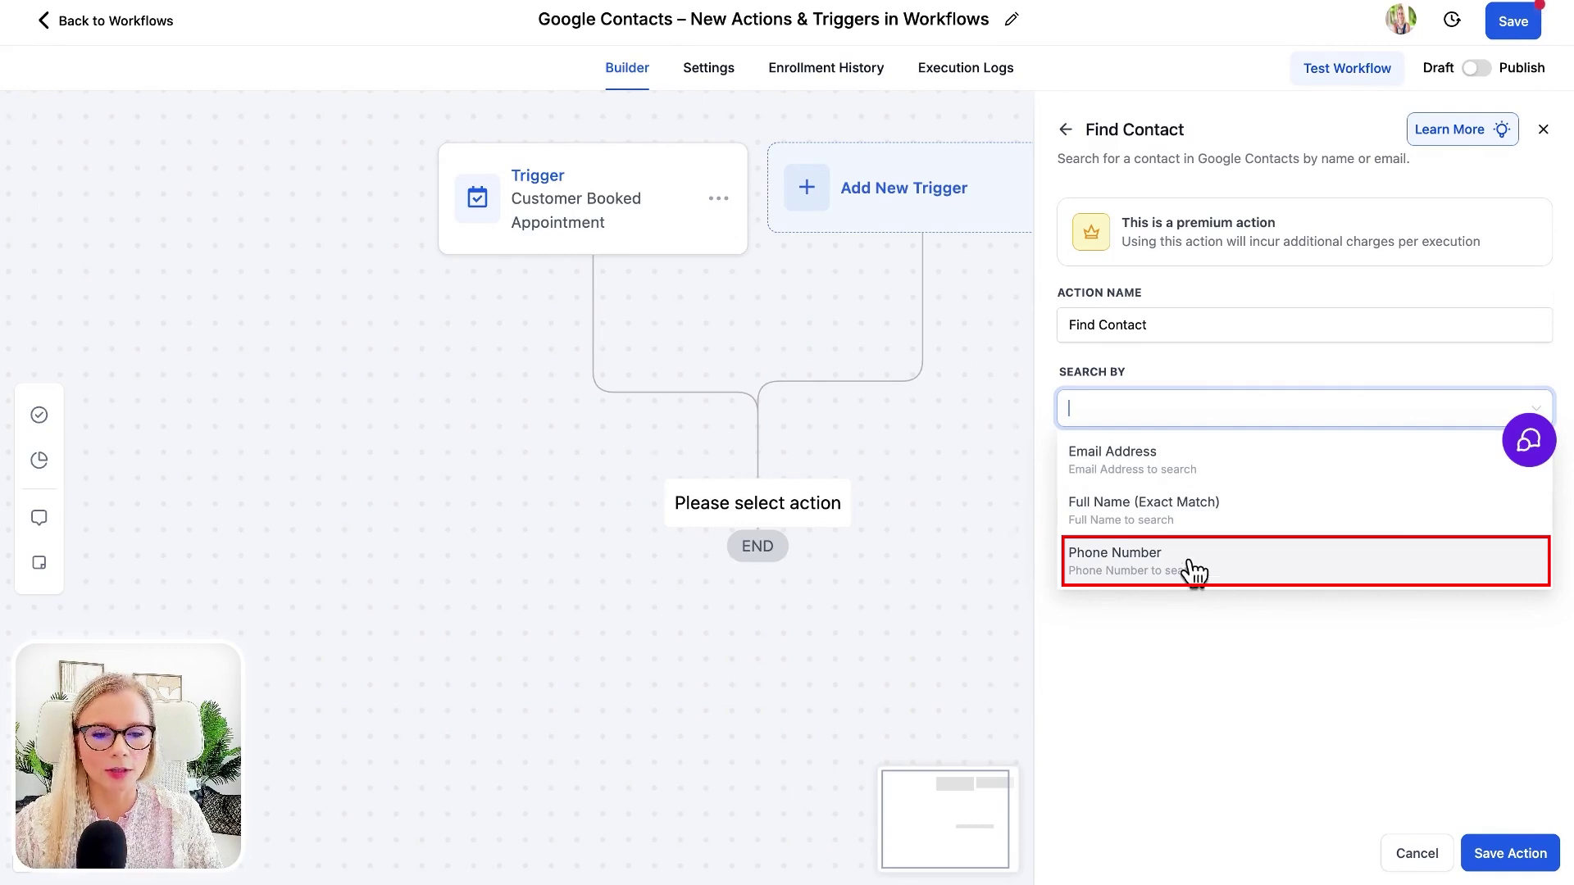
click(1156, 569)
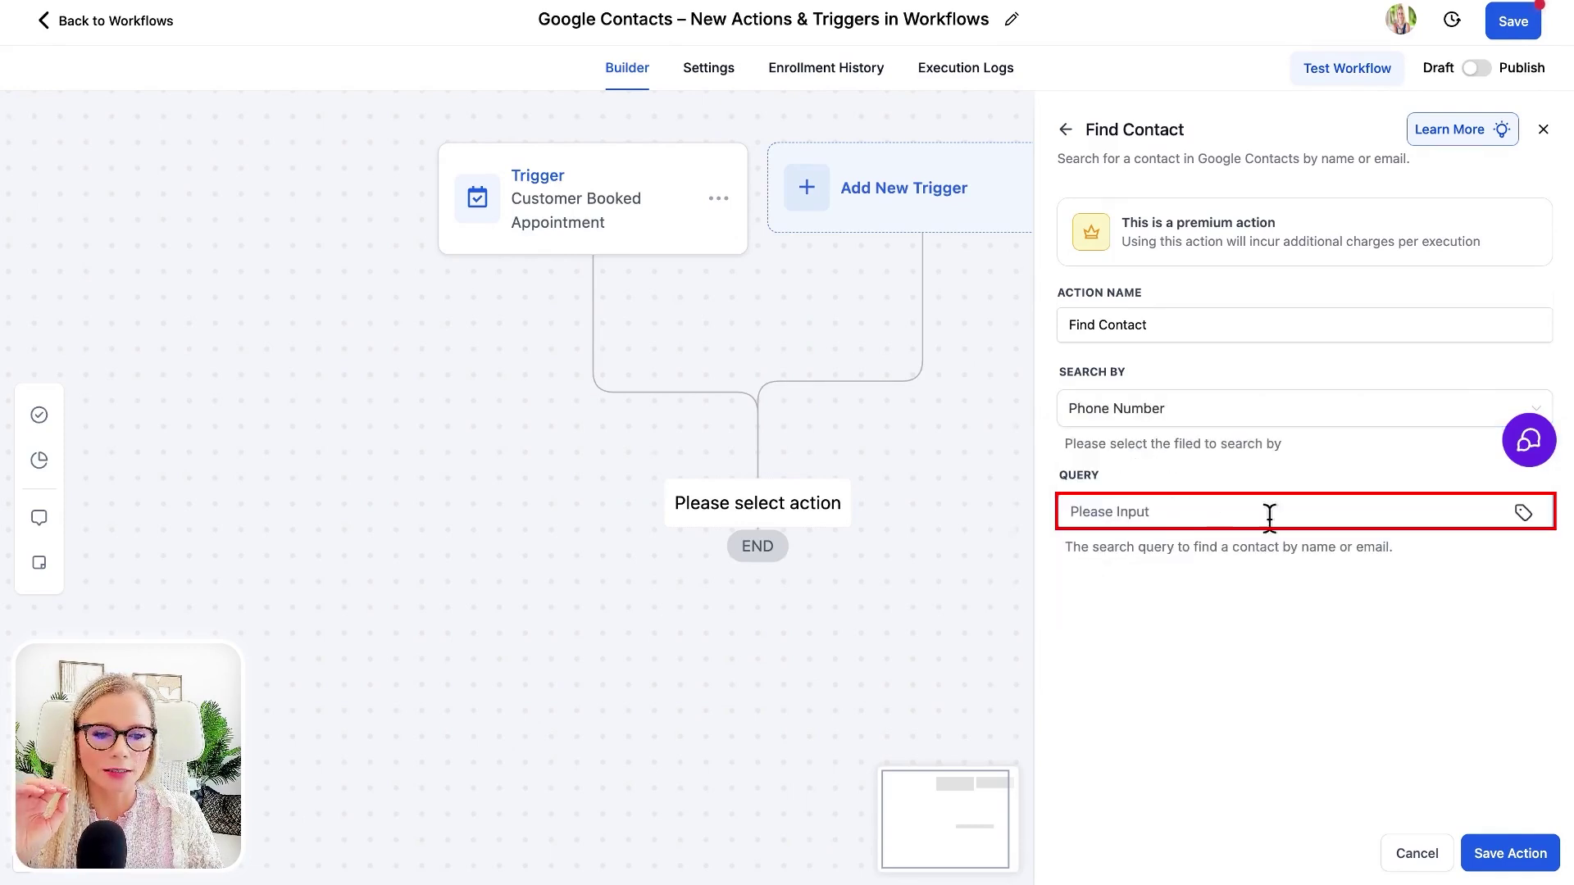
click(1527, 517)
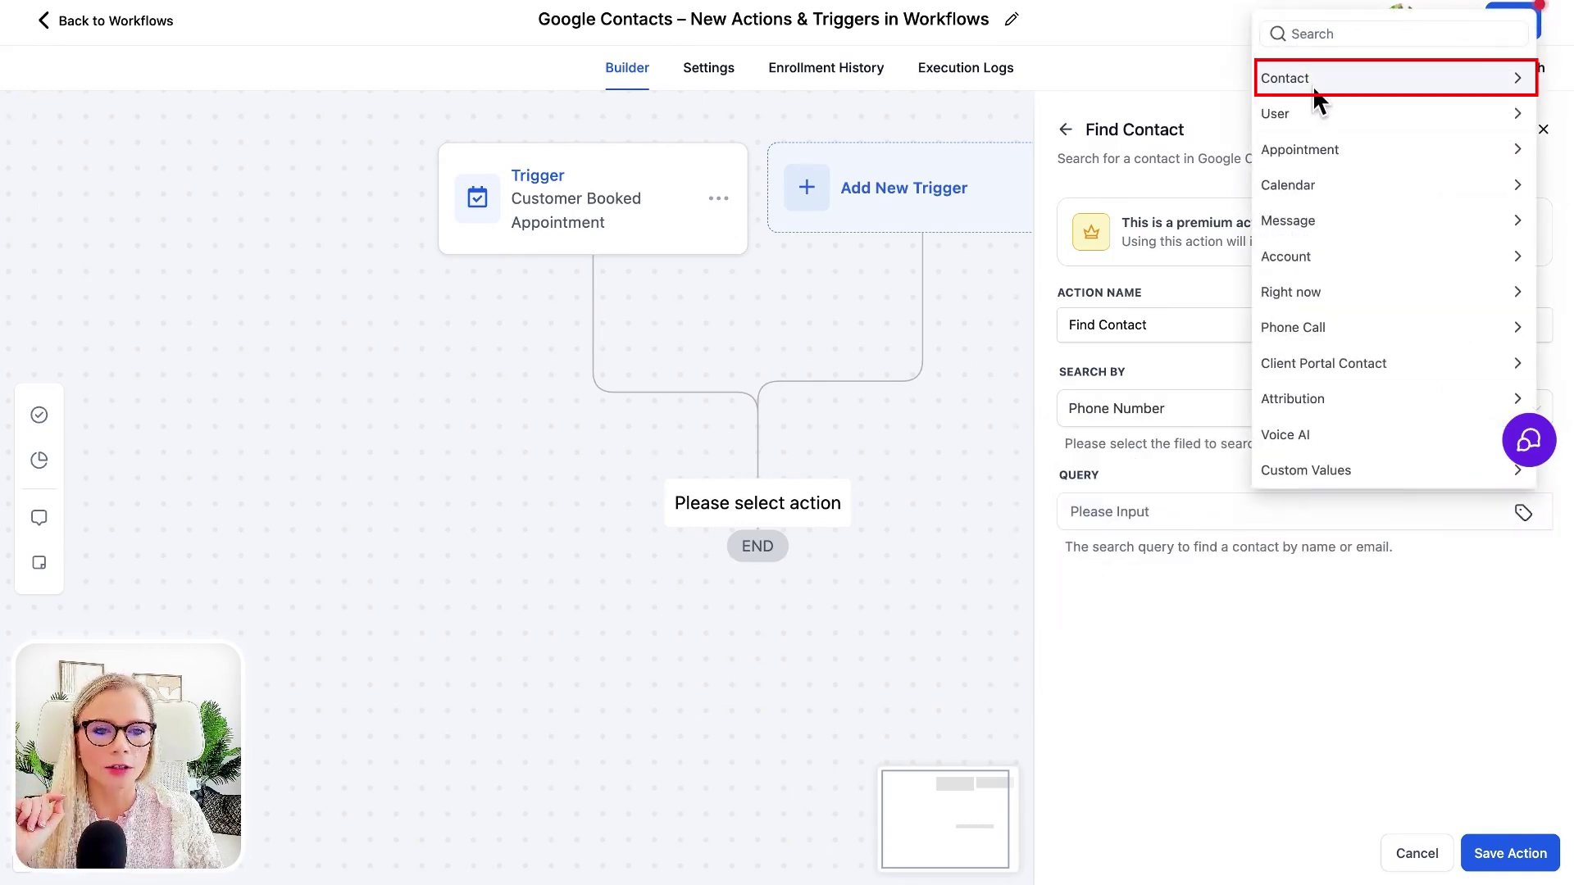
click(1312, 86)
click(1293, 253)
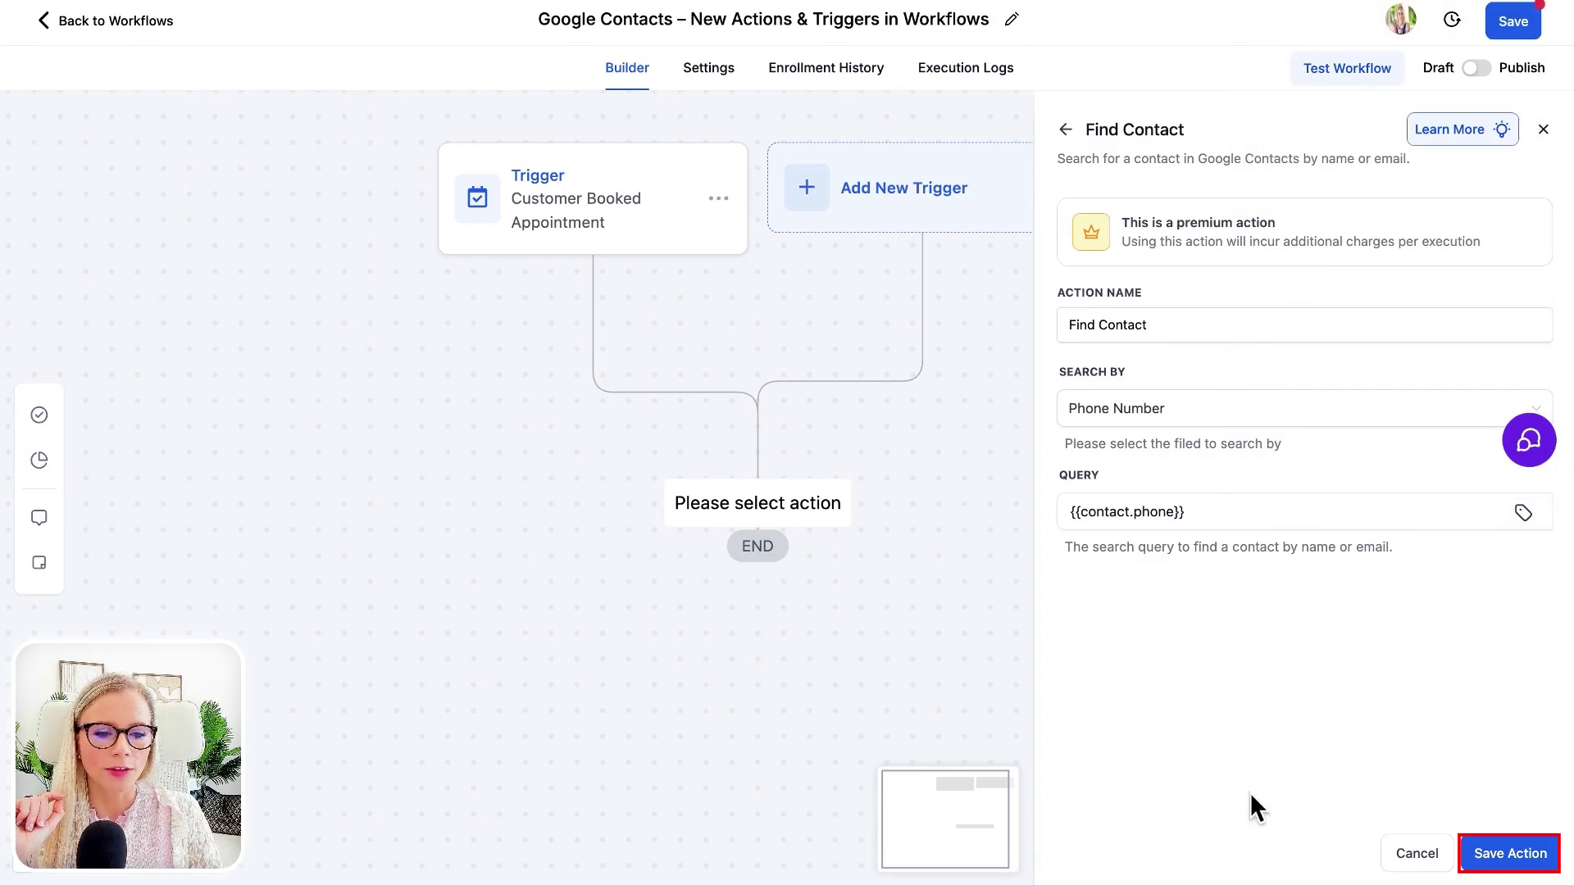
click(1507, 855)
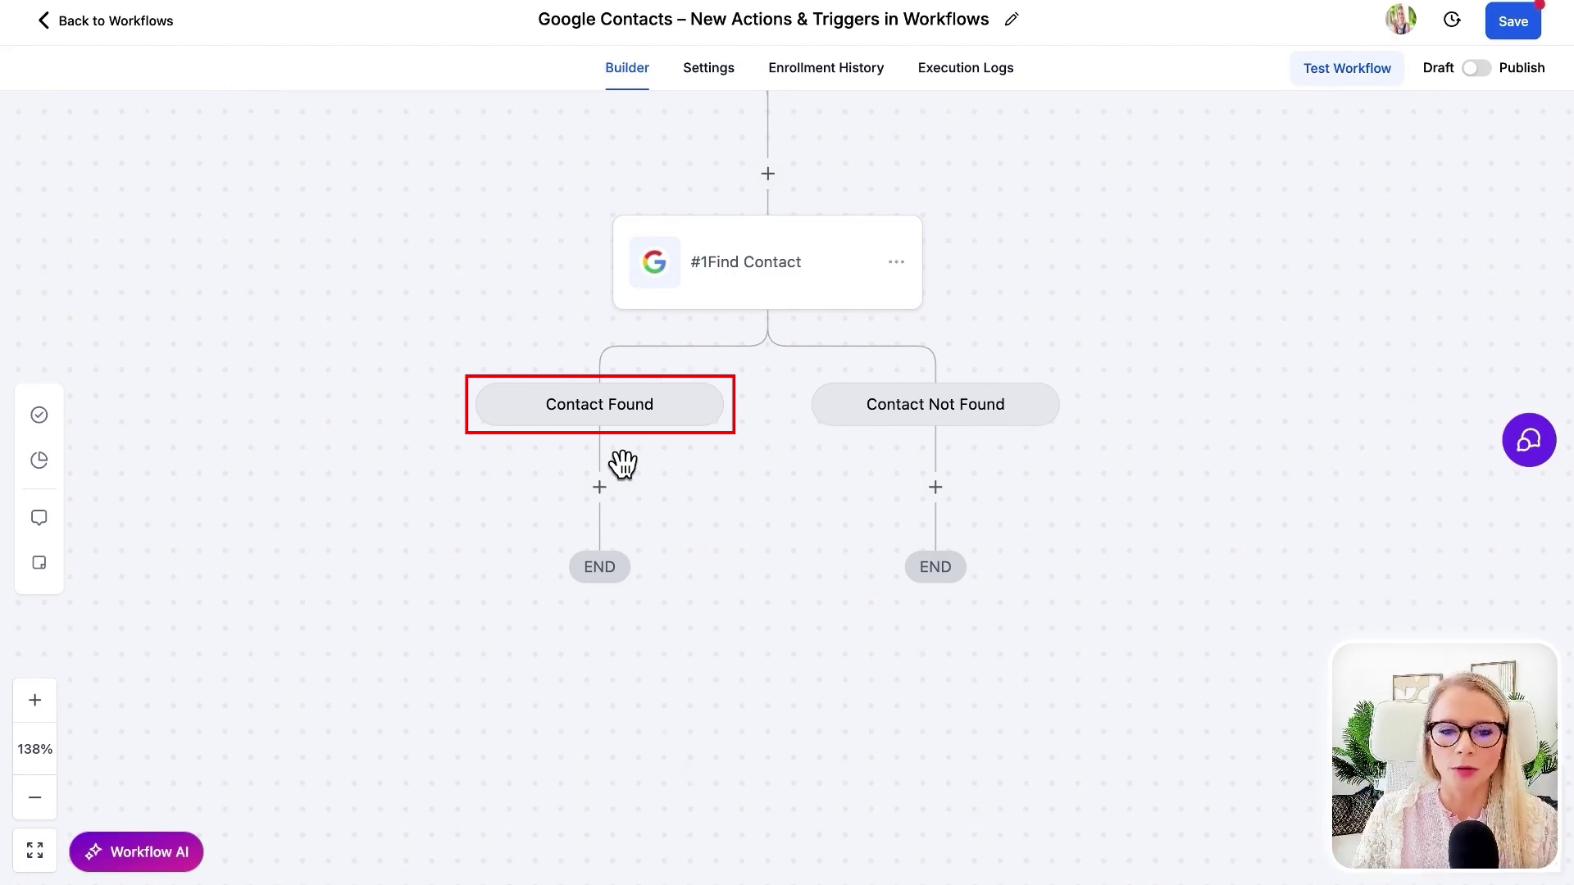
- Add a Create Contact Group action to the Contact Found branch, naming the group "Booked Appointment with" plus the host's first name
click(587, 491)
text(google)
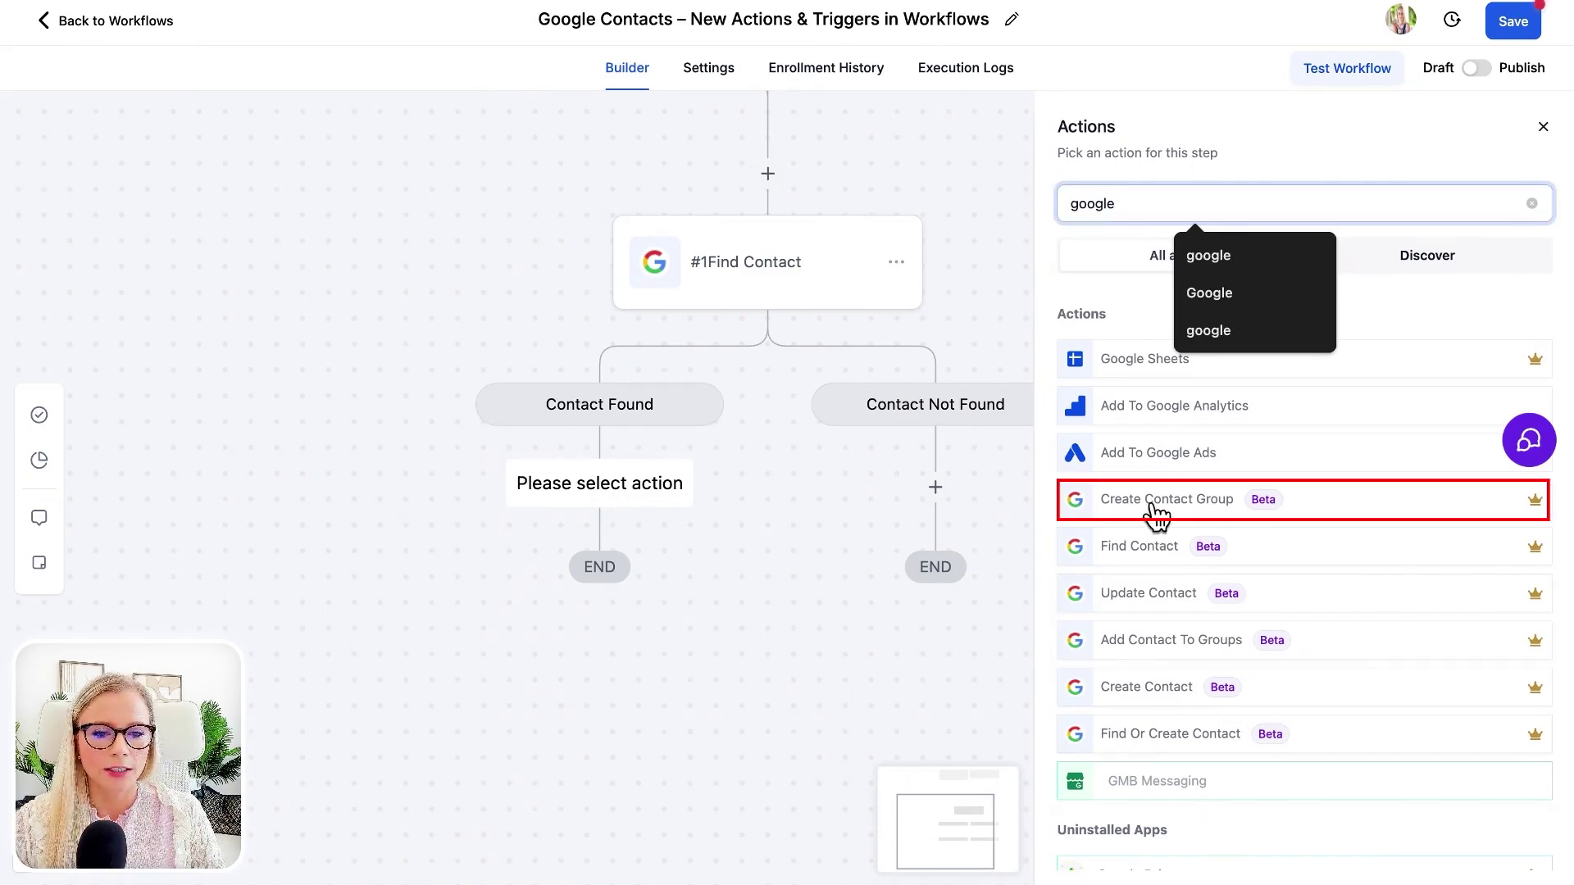
click(1177, 513)
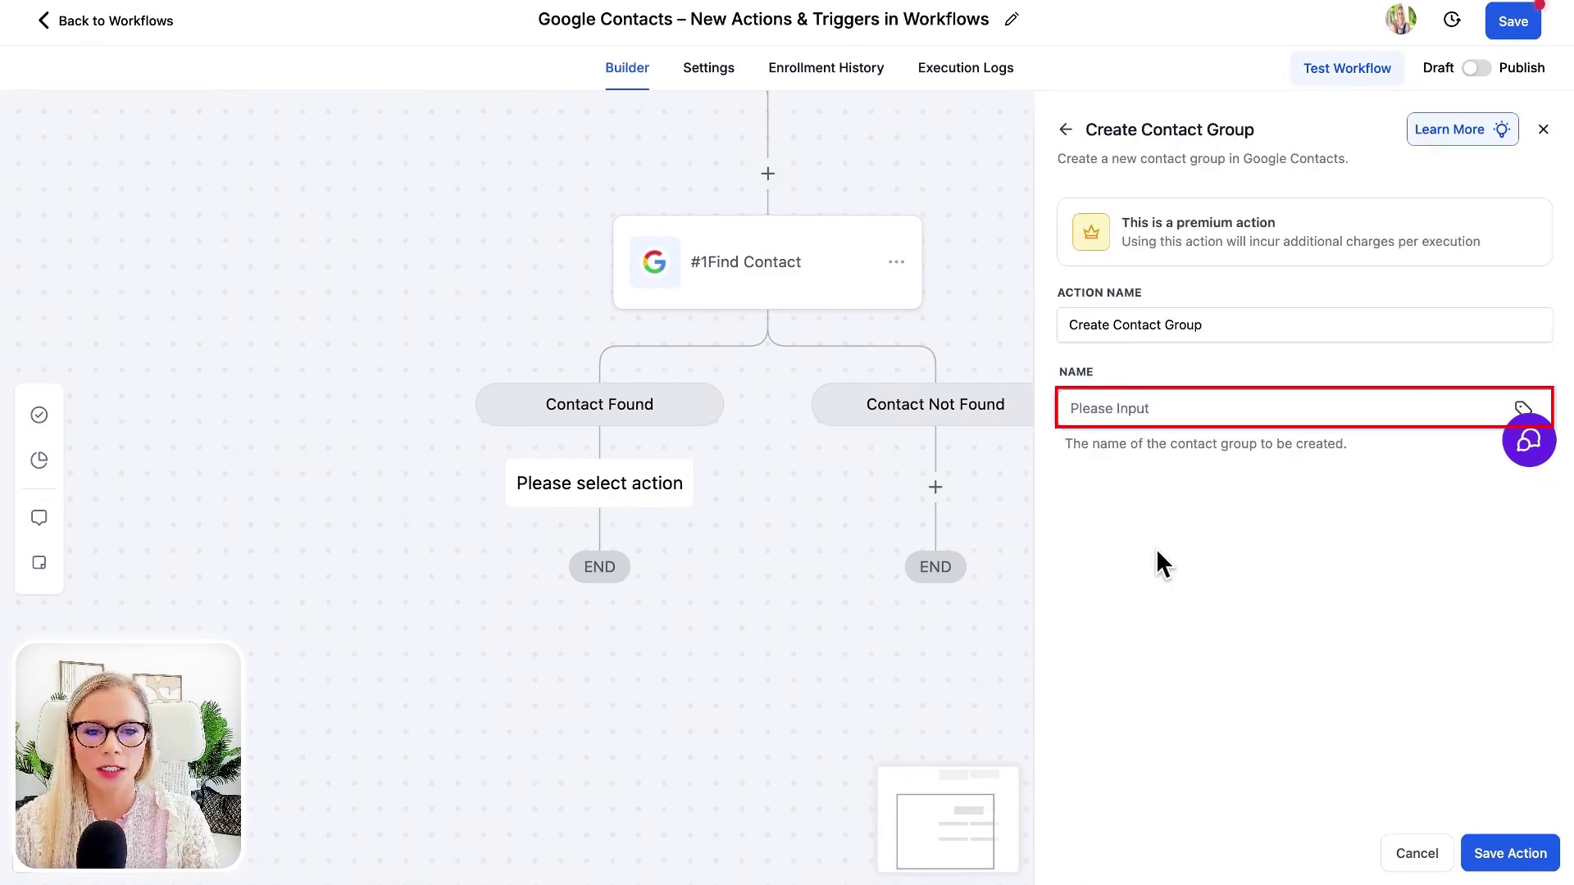
text(Booked Appointment with Tina)
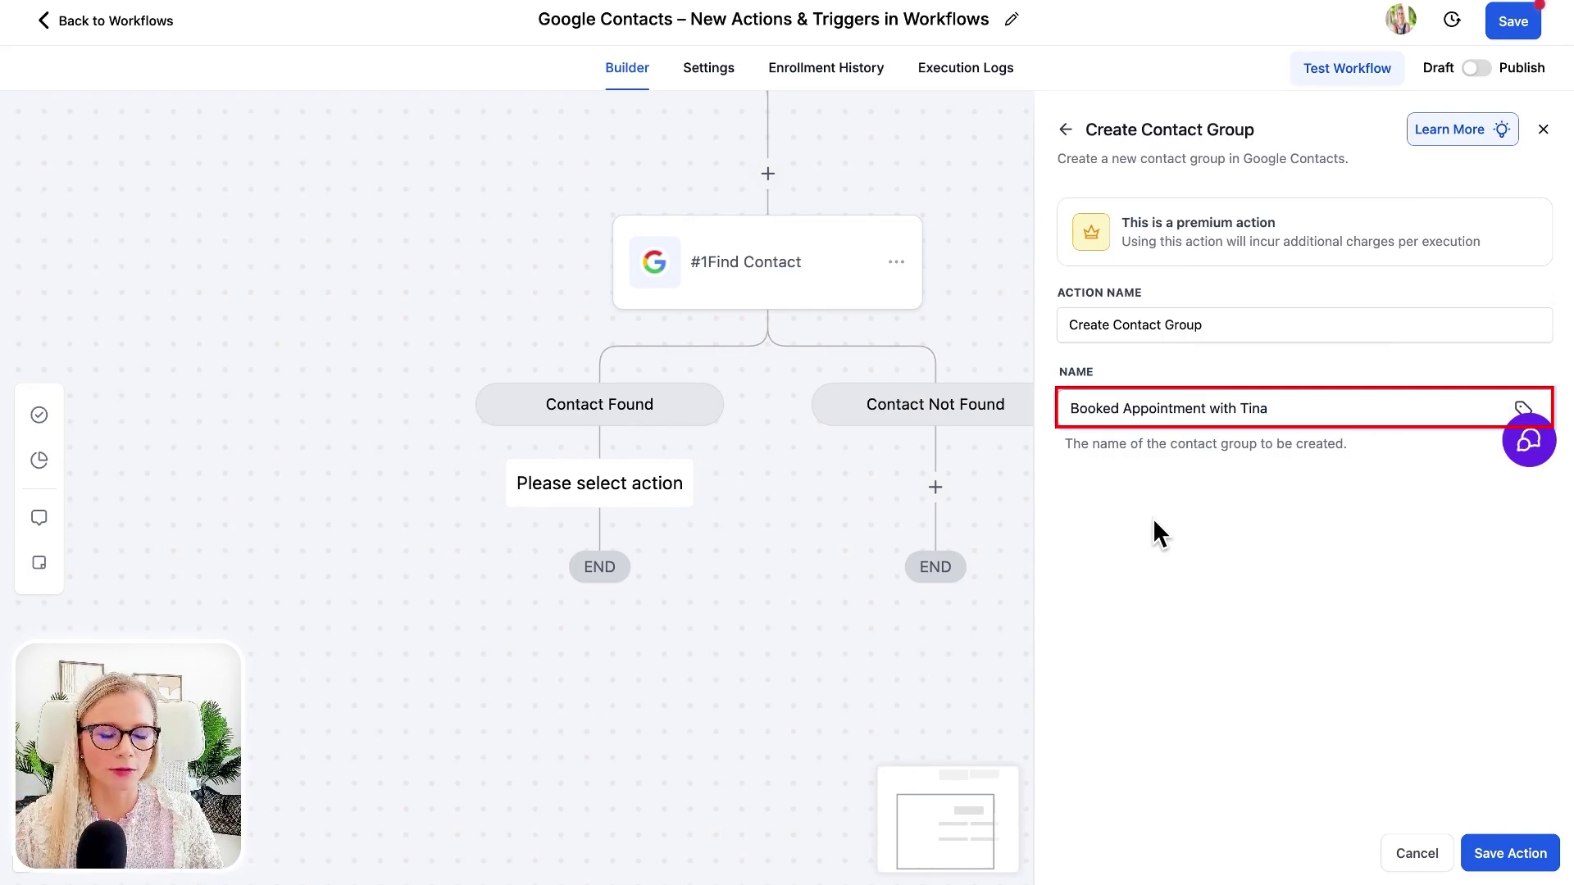
click(1508, 853)
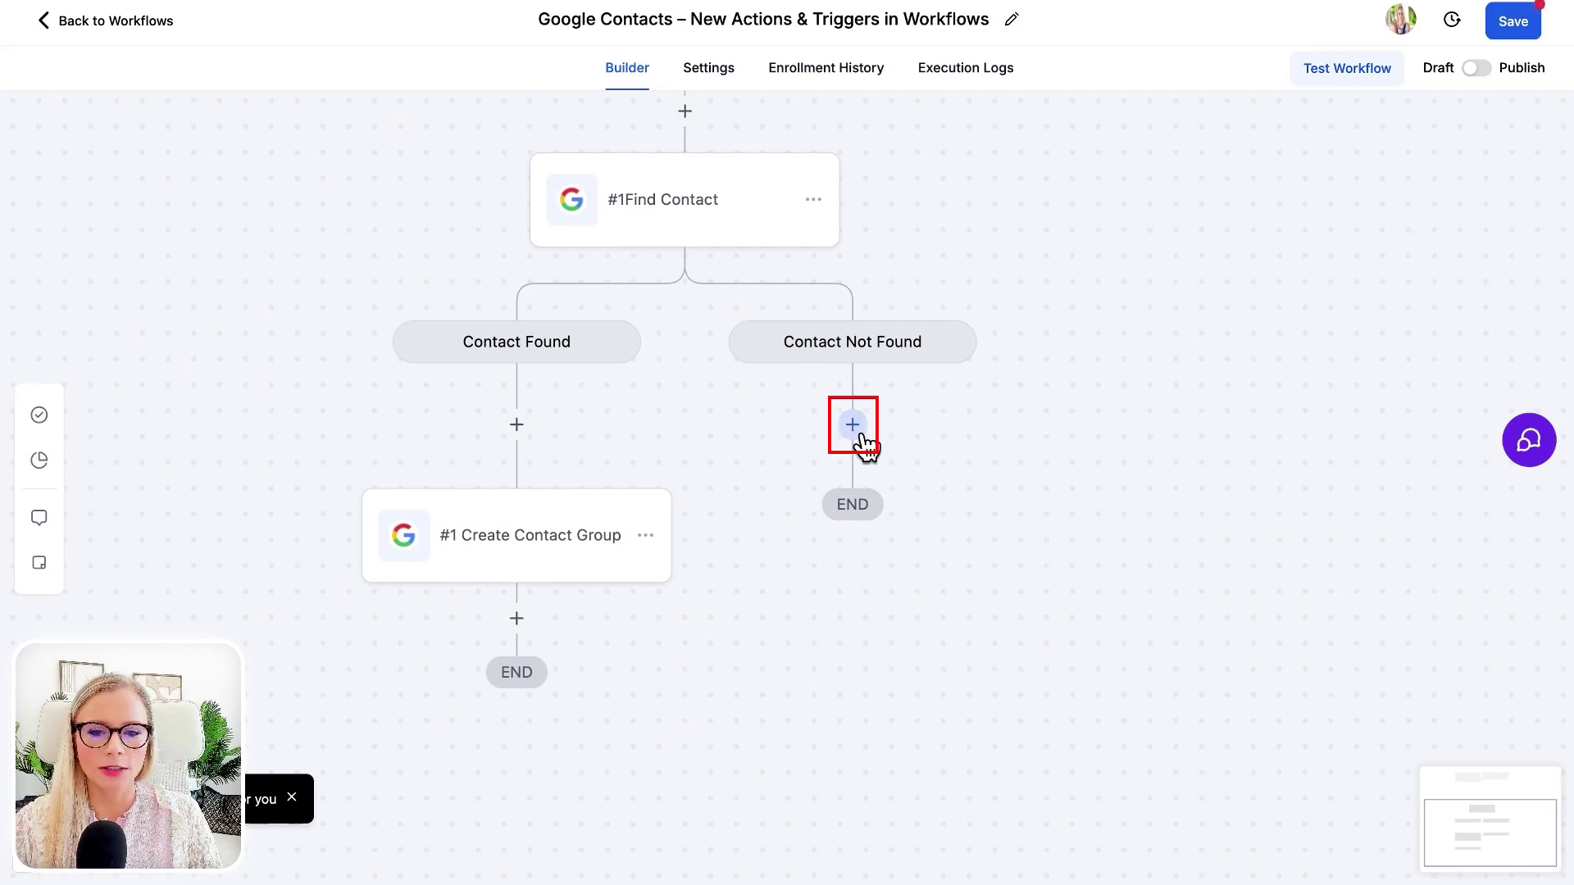
- Choose the Google Create Contact action for the Contact Not Found branch
click(853, 424)
click(1233, 201)
text(google)
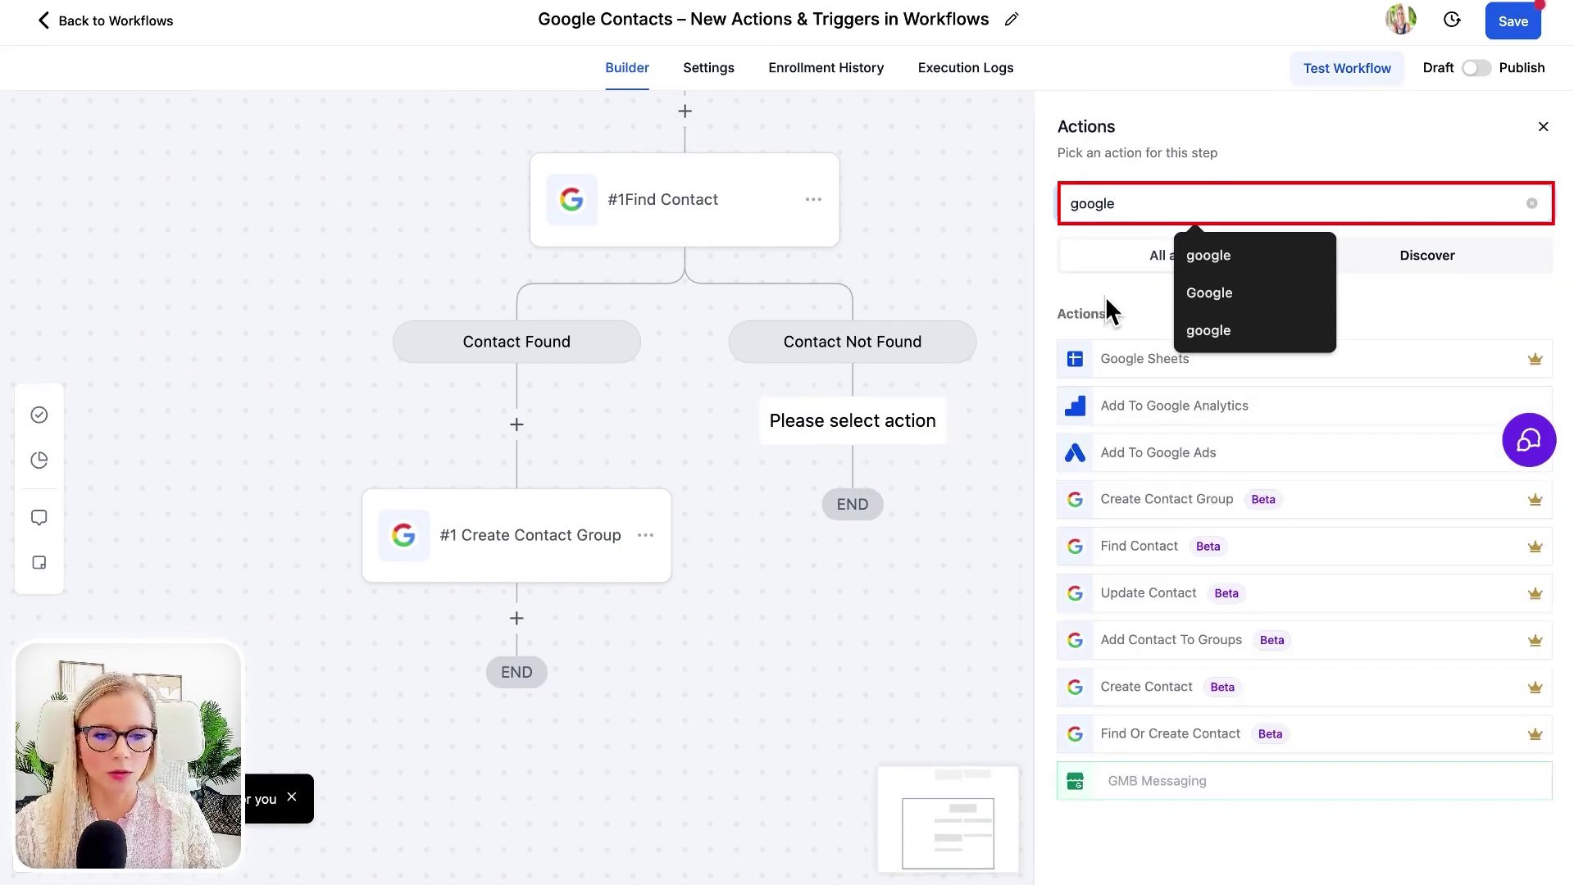
scroll(1126, 647, down, 1)
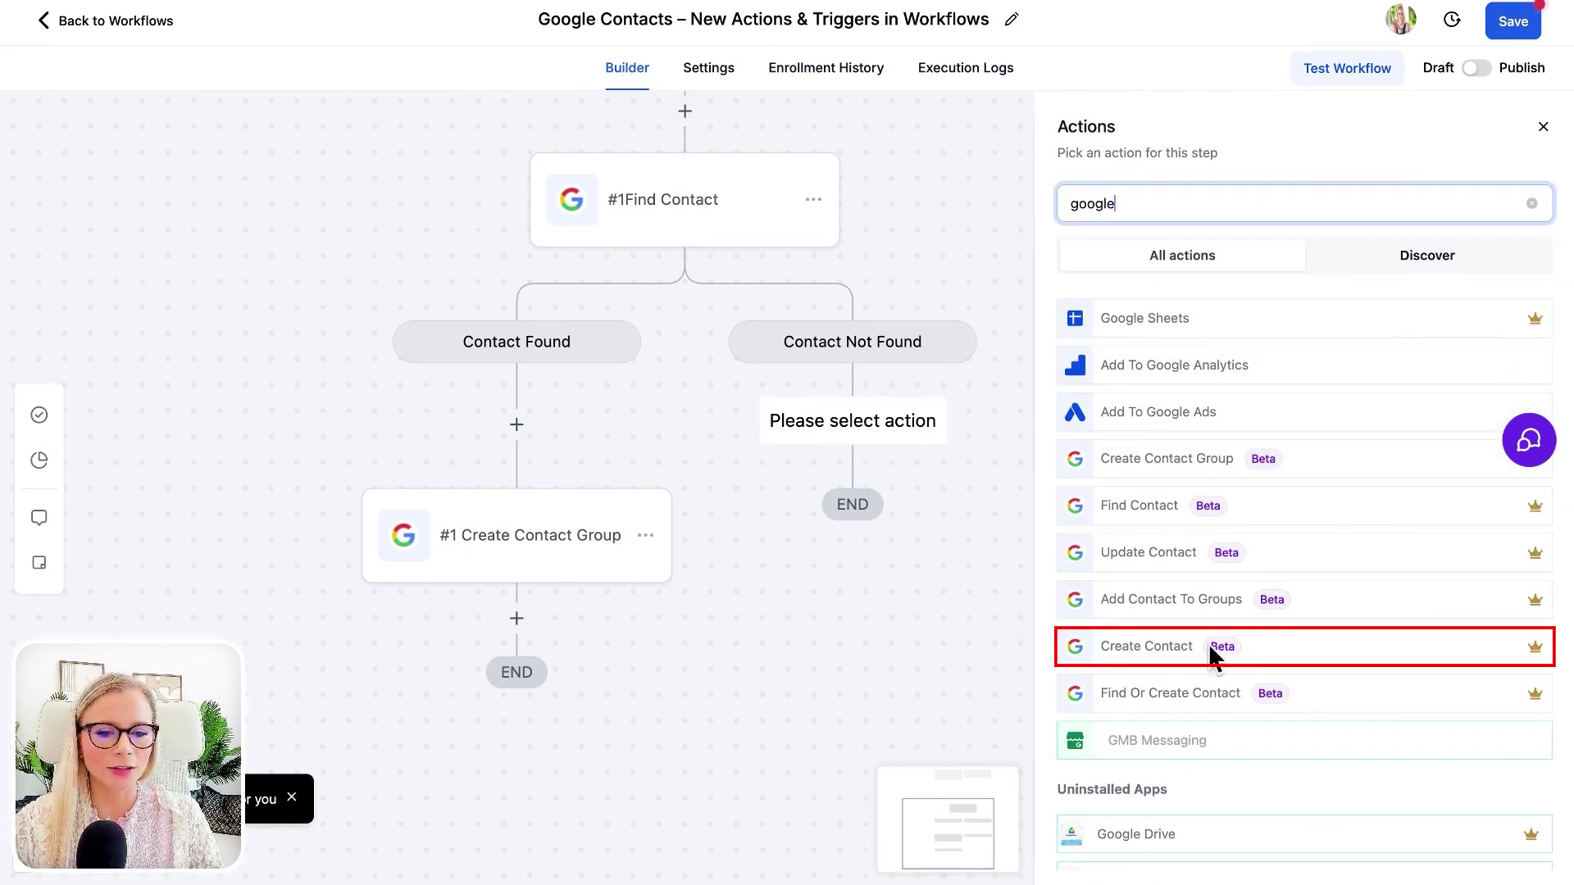
click(1274, 656)
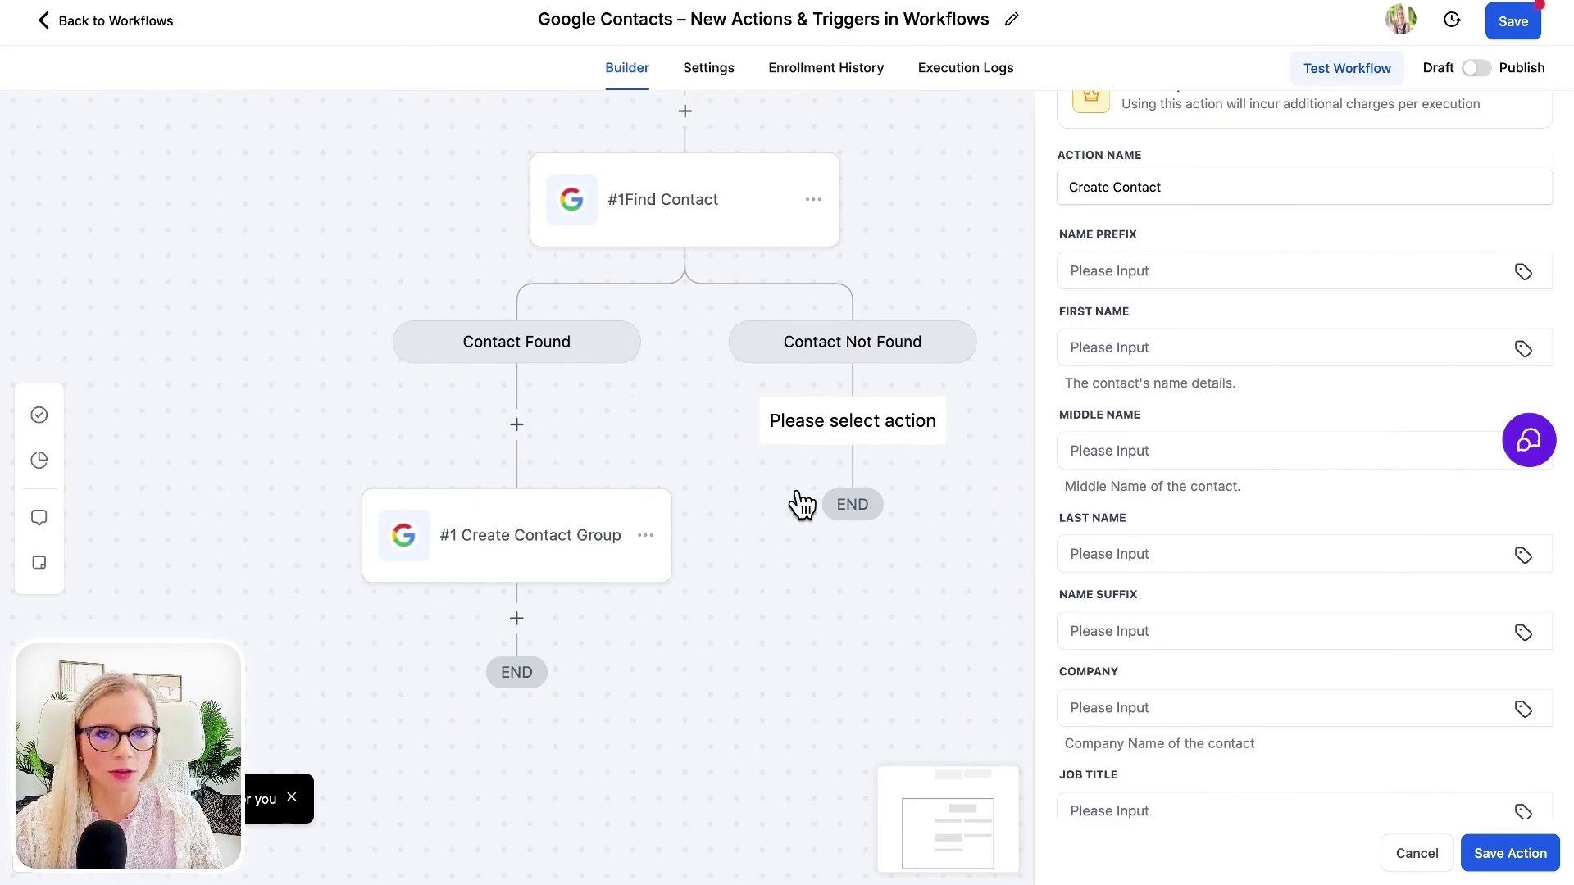
- Fill the Create Contact action's First Name and Last Name with the contact's First Name and Last Name custom values
scroll(802, 504, up, 4)
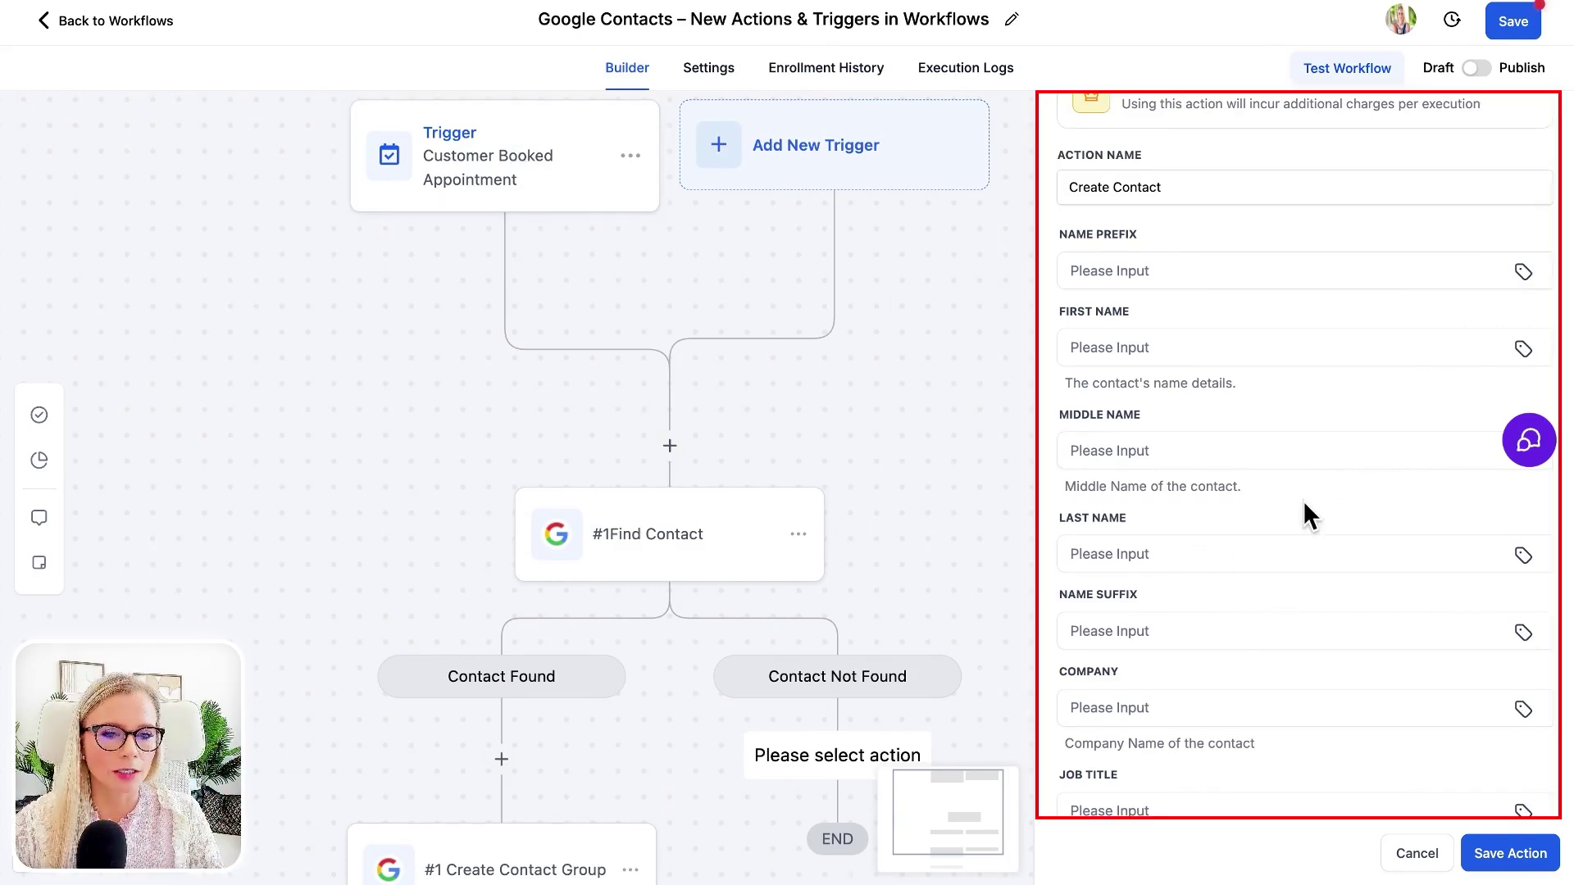
scroll(1302, 501, down, 1)
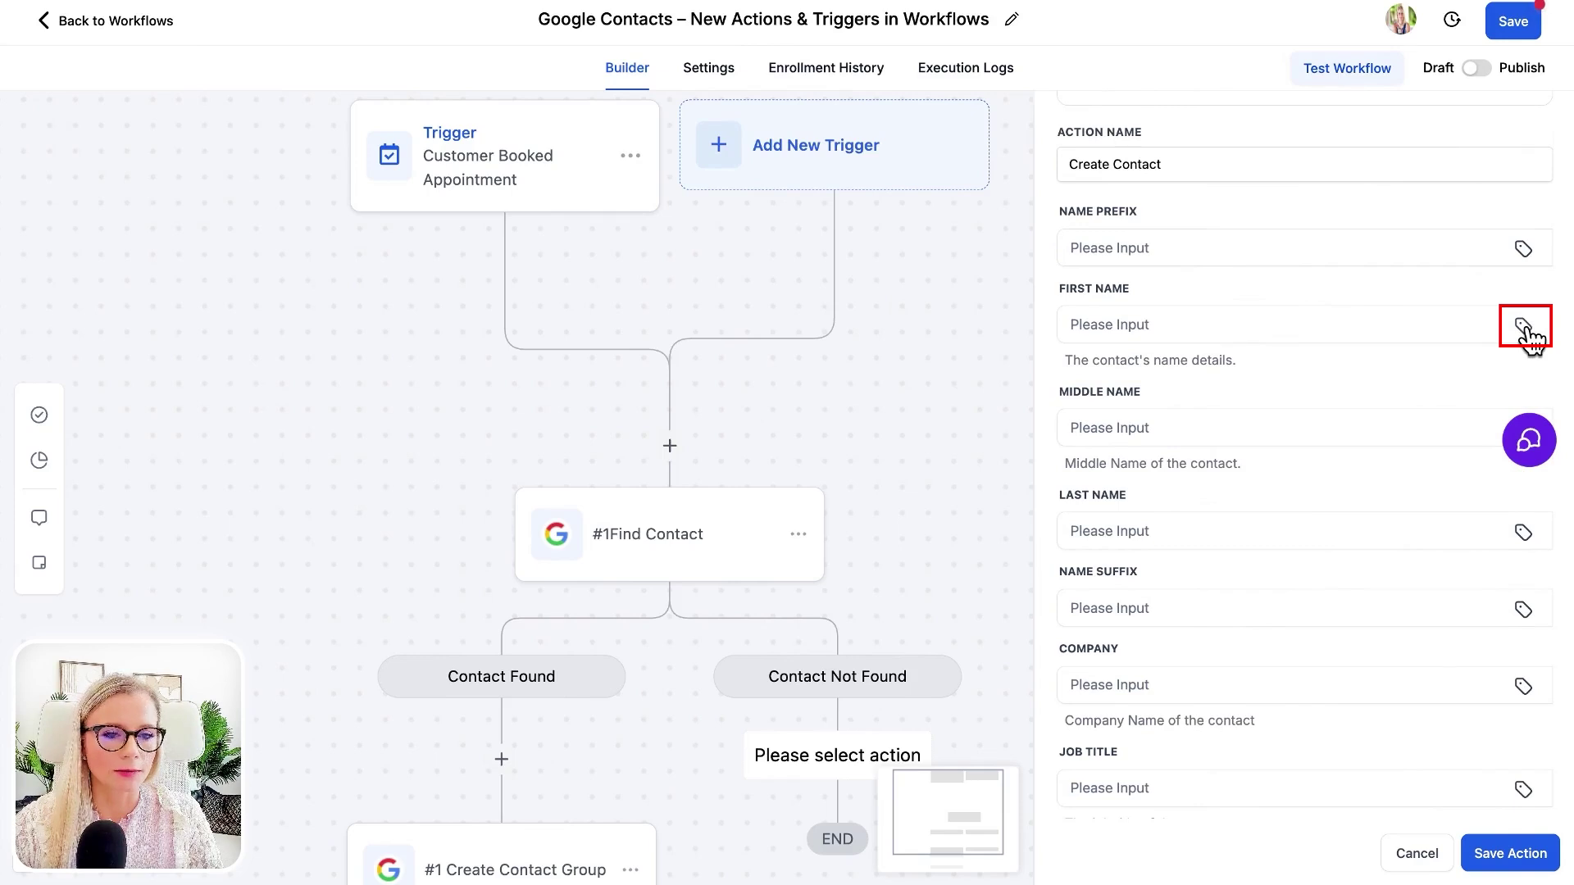
click(1525, 328)
click(1335, 421)
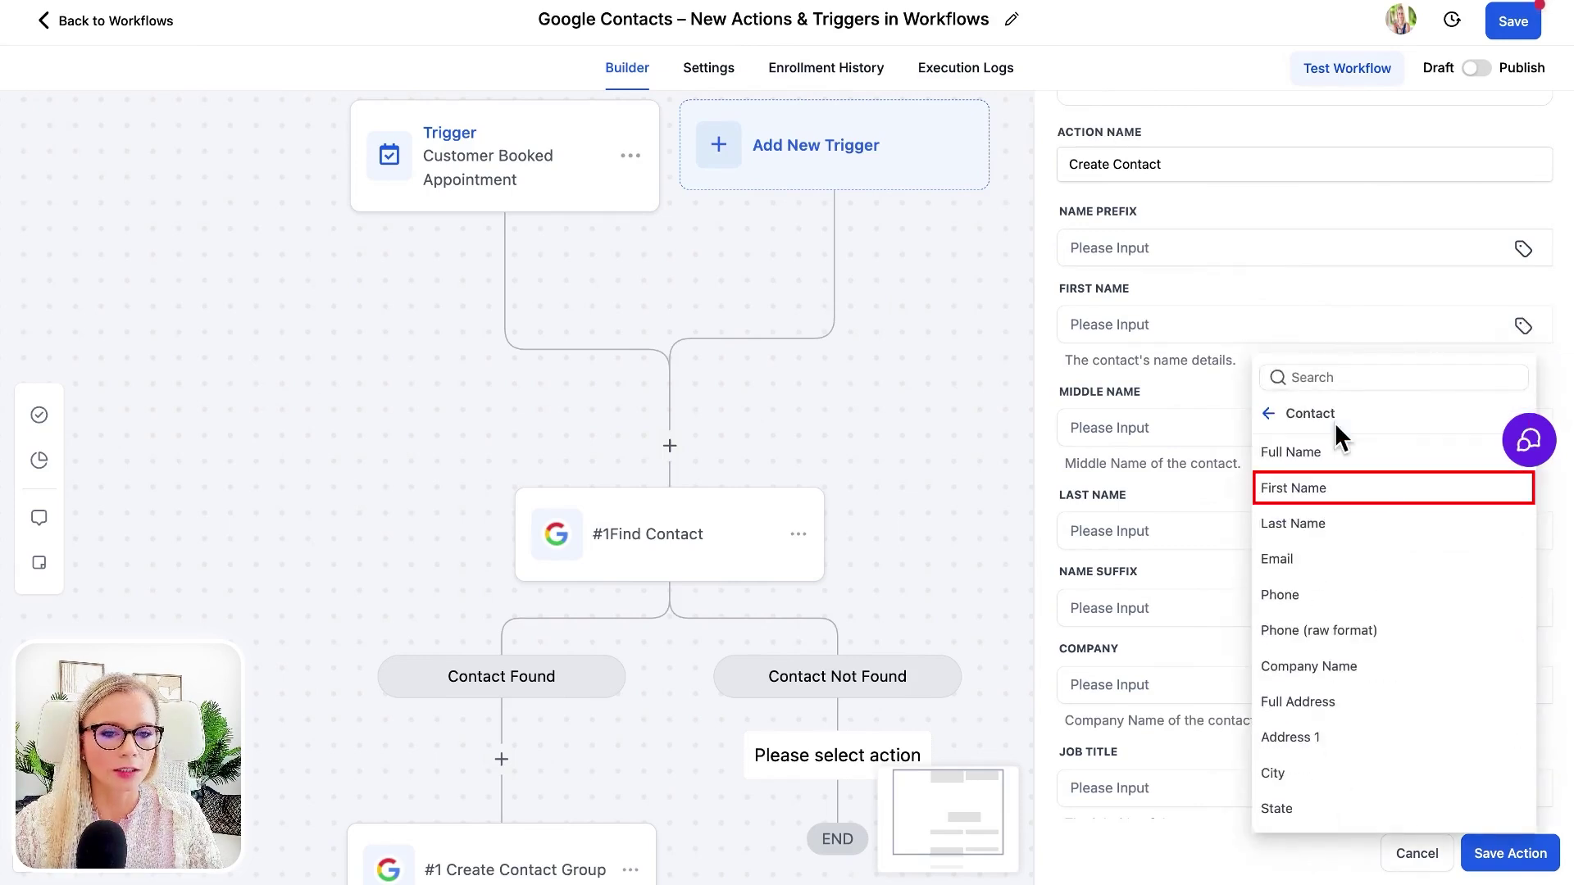
click(1333, 490)
scroll(1288, 246, down, 3)
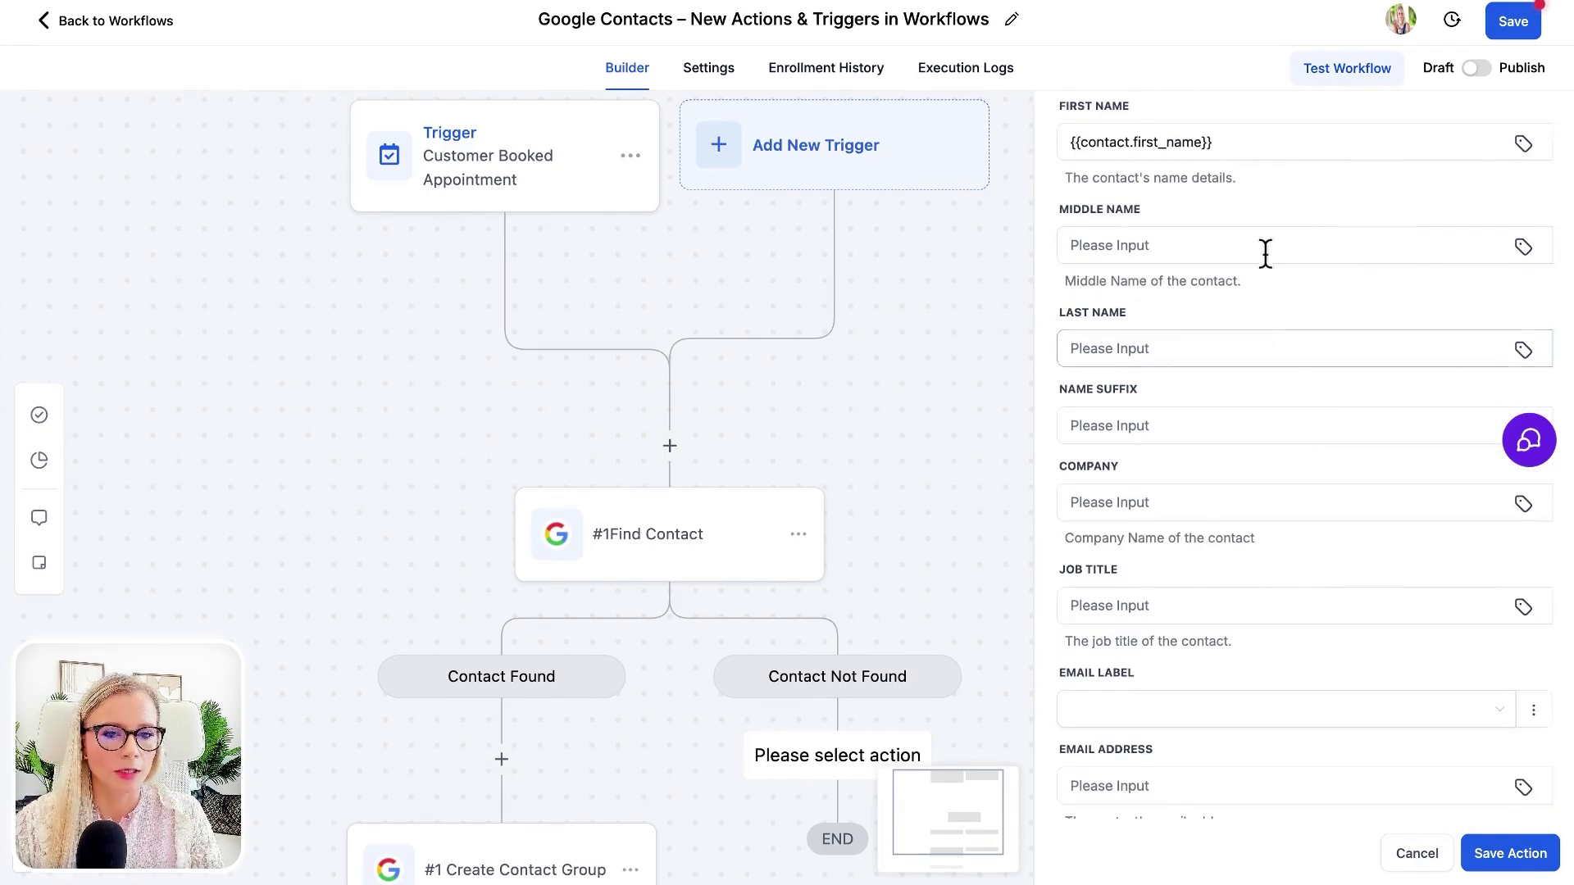
scroll(1222, 361, down, 1)
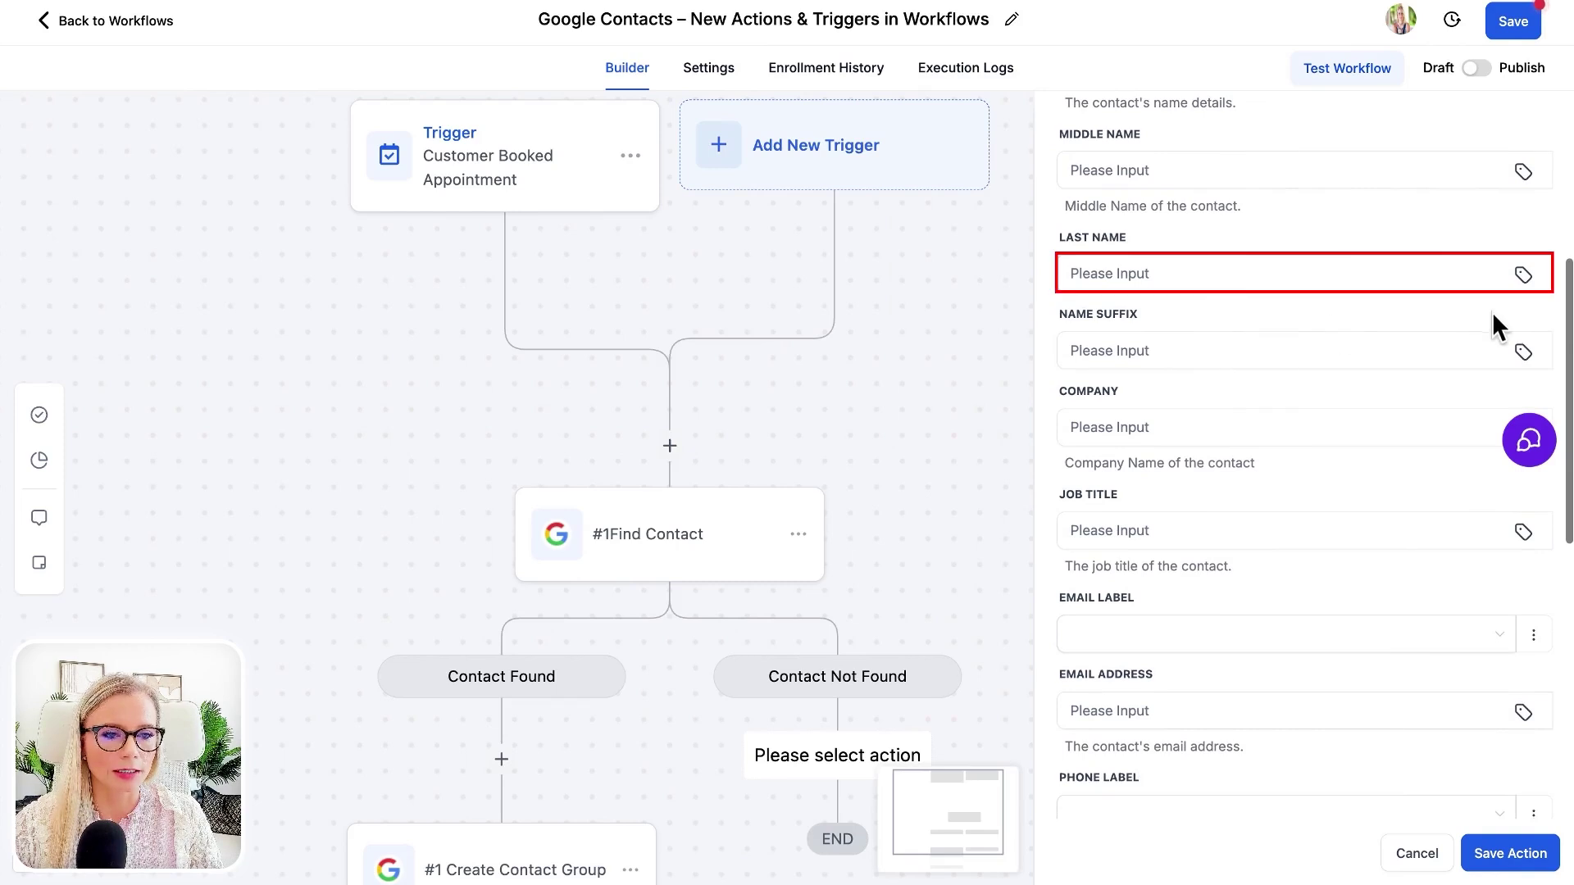
click(1522, 276)
click(1388, 370)
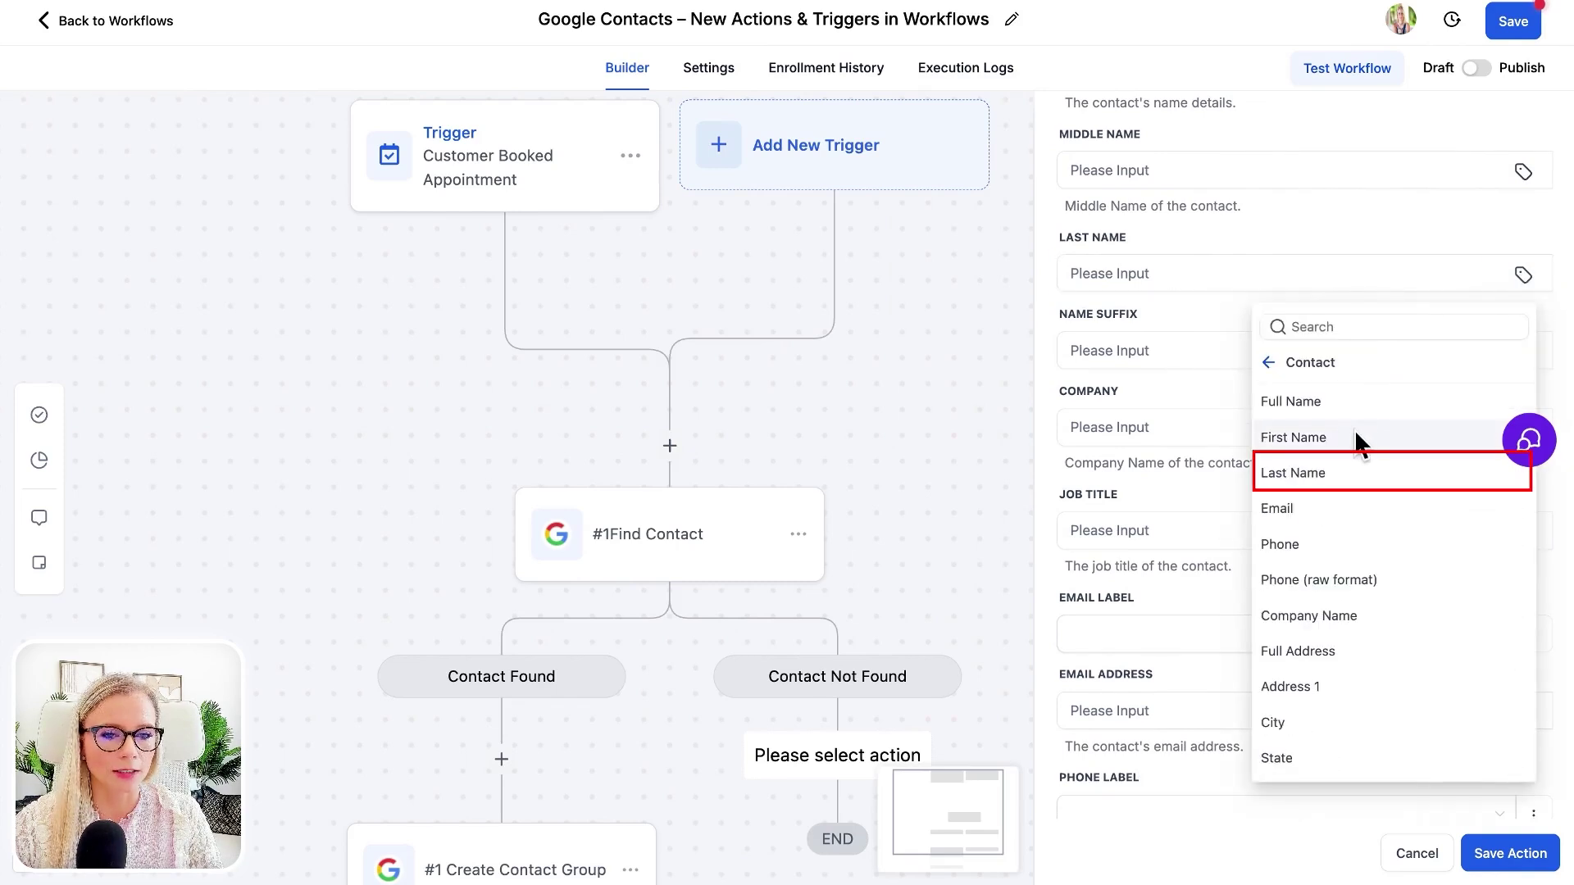
click(1339, 469)
- Fill Company with {{contact.company_name}} and Email Address with {{contact.email}} in the Create Contact action
scroll(1267, 207, down, 3)
click(1522, 206)
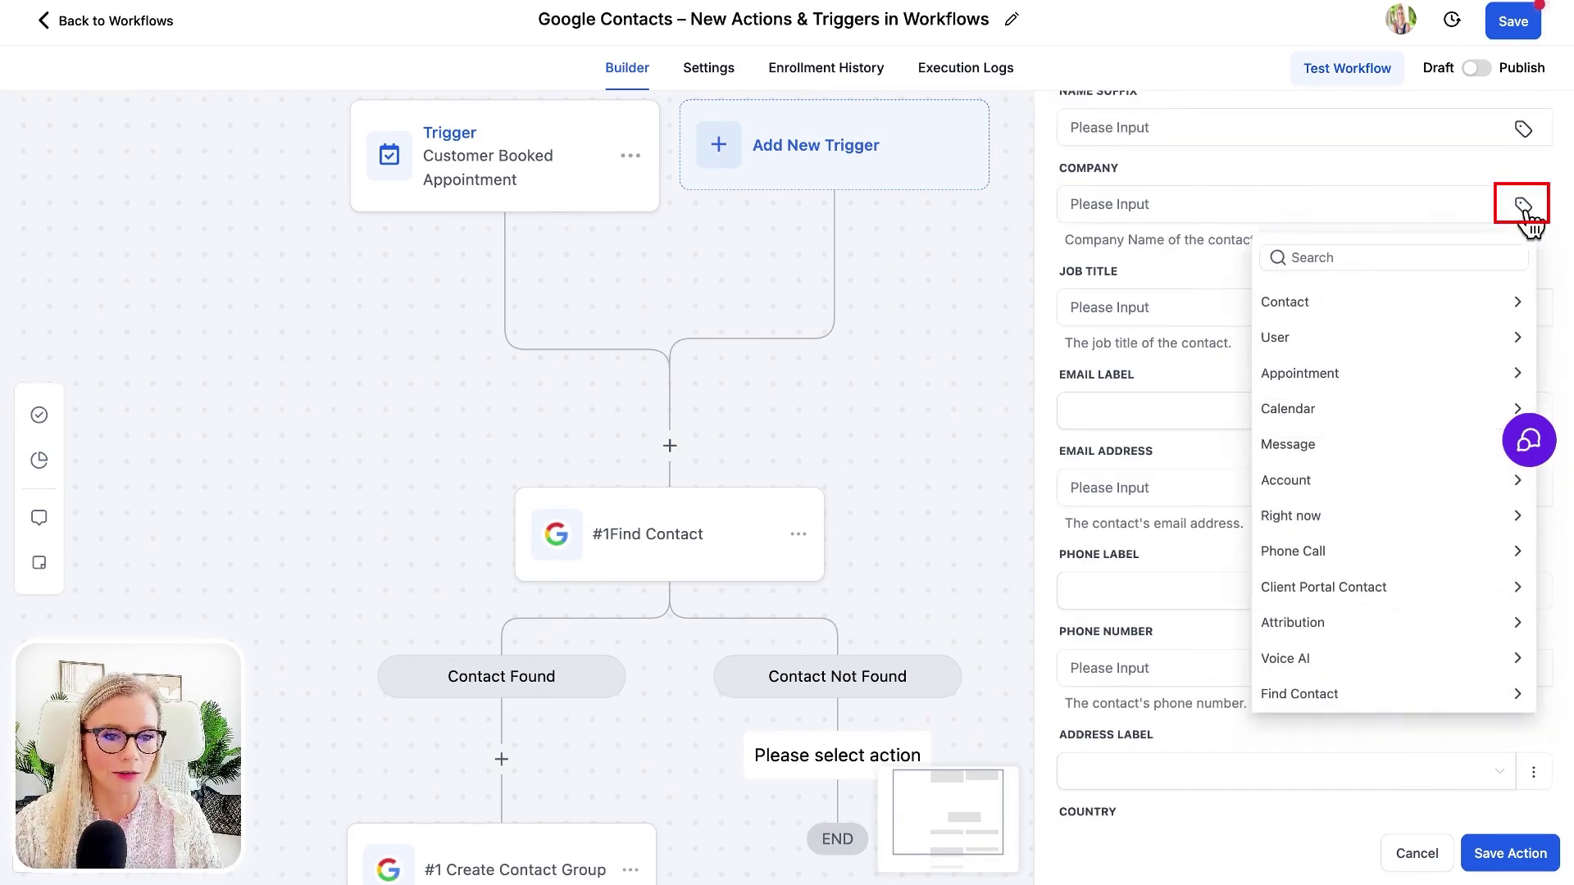
click(1386, 295)
scroll(1386, 455, down, 1)
click(1345, 529)
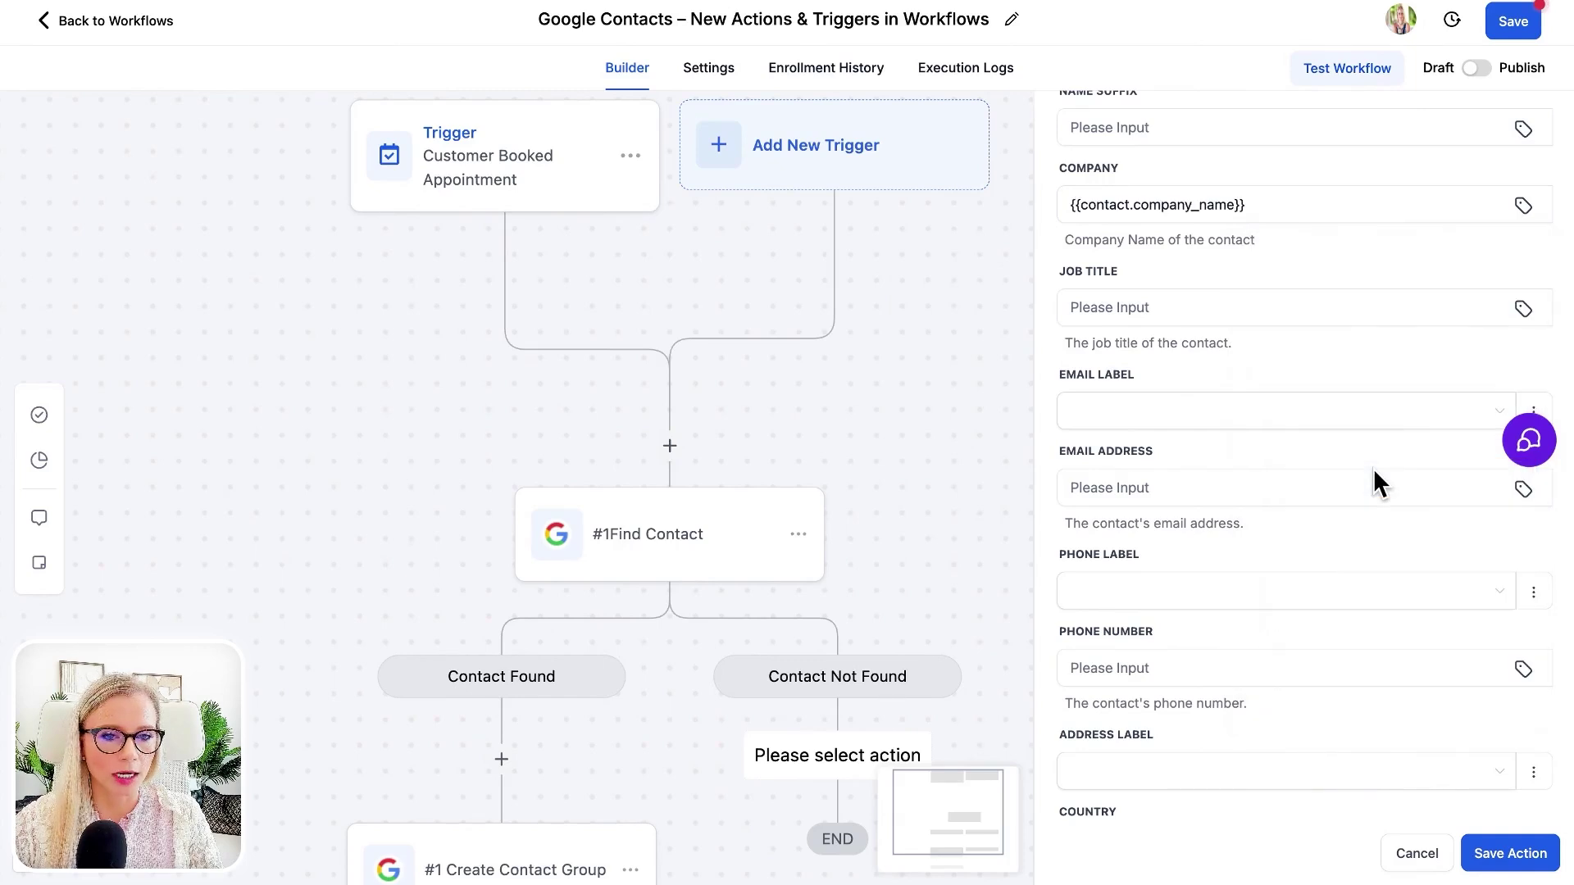
click(1523, 490)
click(1436, 60)
click(1363, 195)
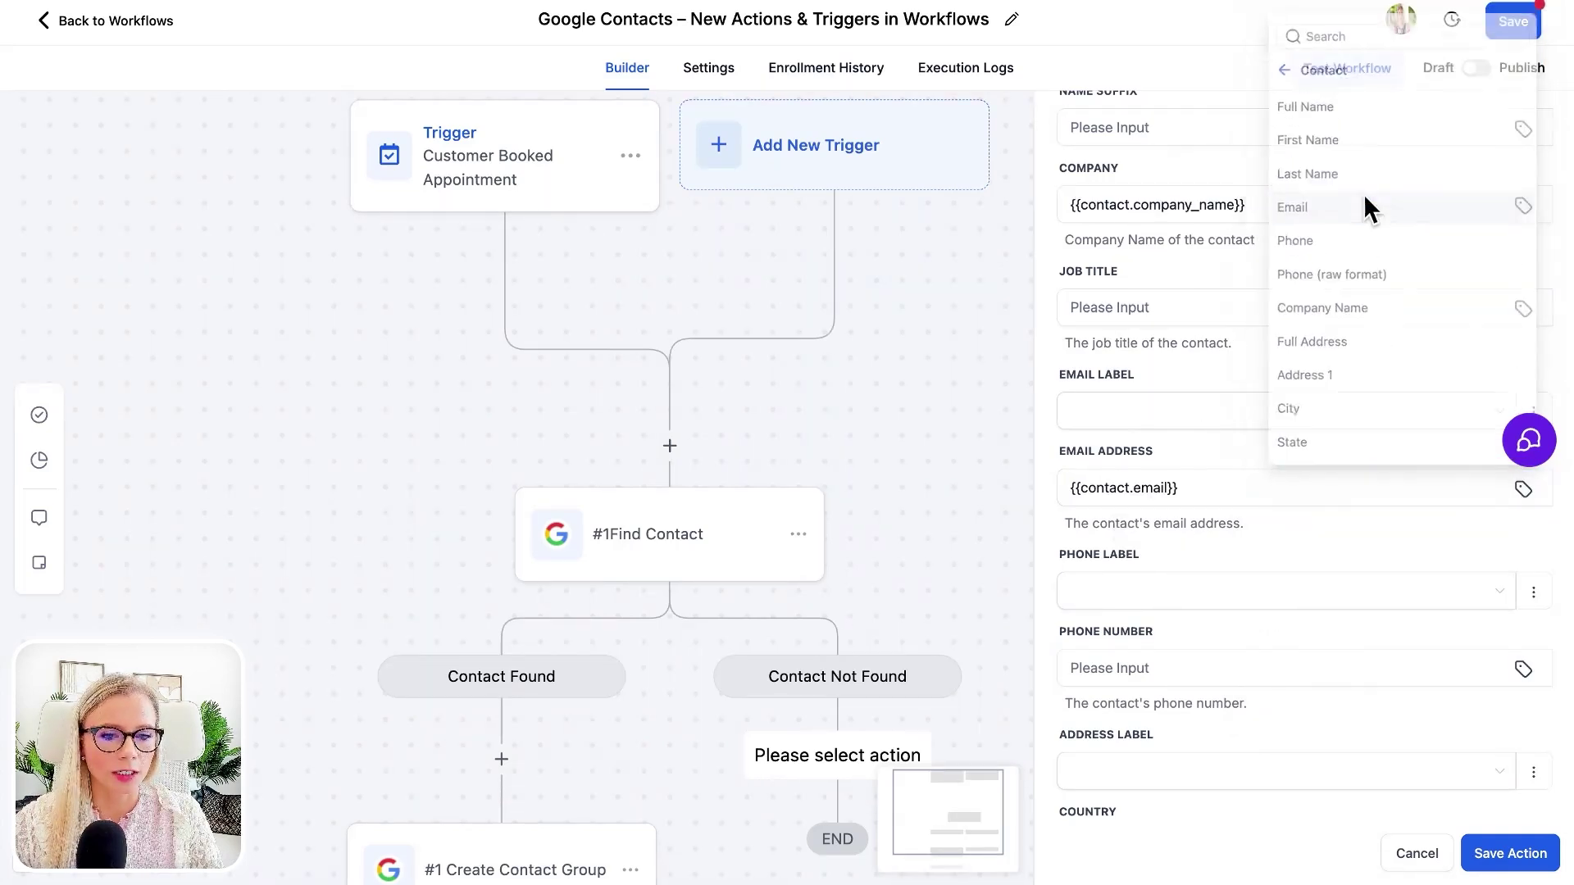
- Fill Phone Number with {{contact.phone}} in the Create Contact action and save the action
scroll(1272, 538, down, 5)
click(1522, 206)
click(1371, 302)
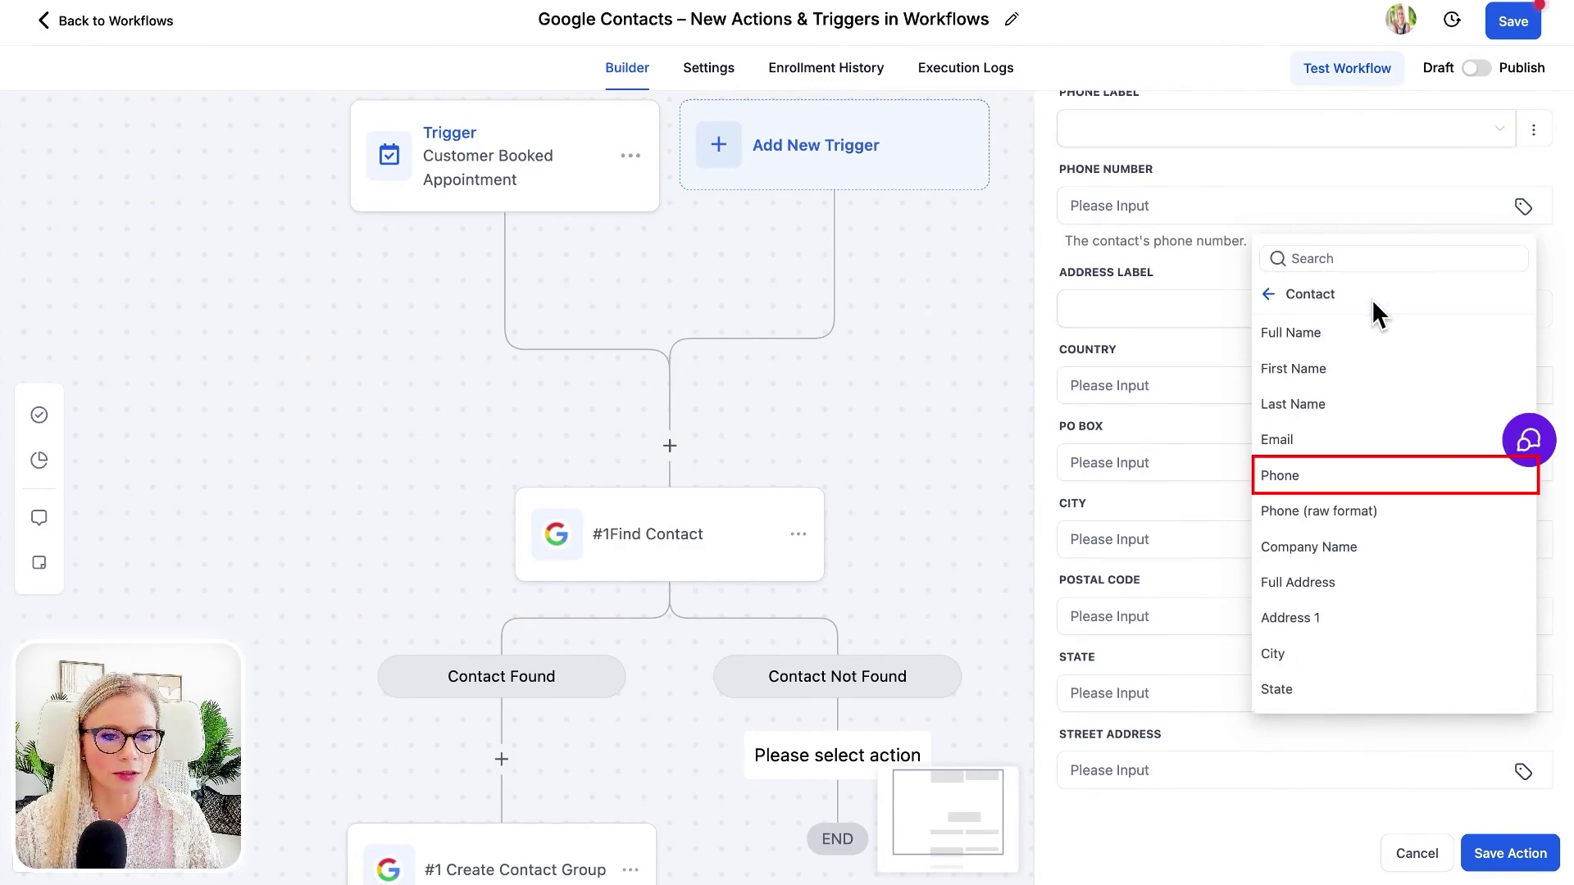
click(1331, 474)
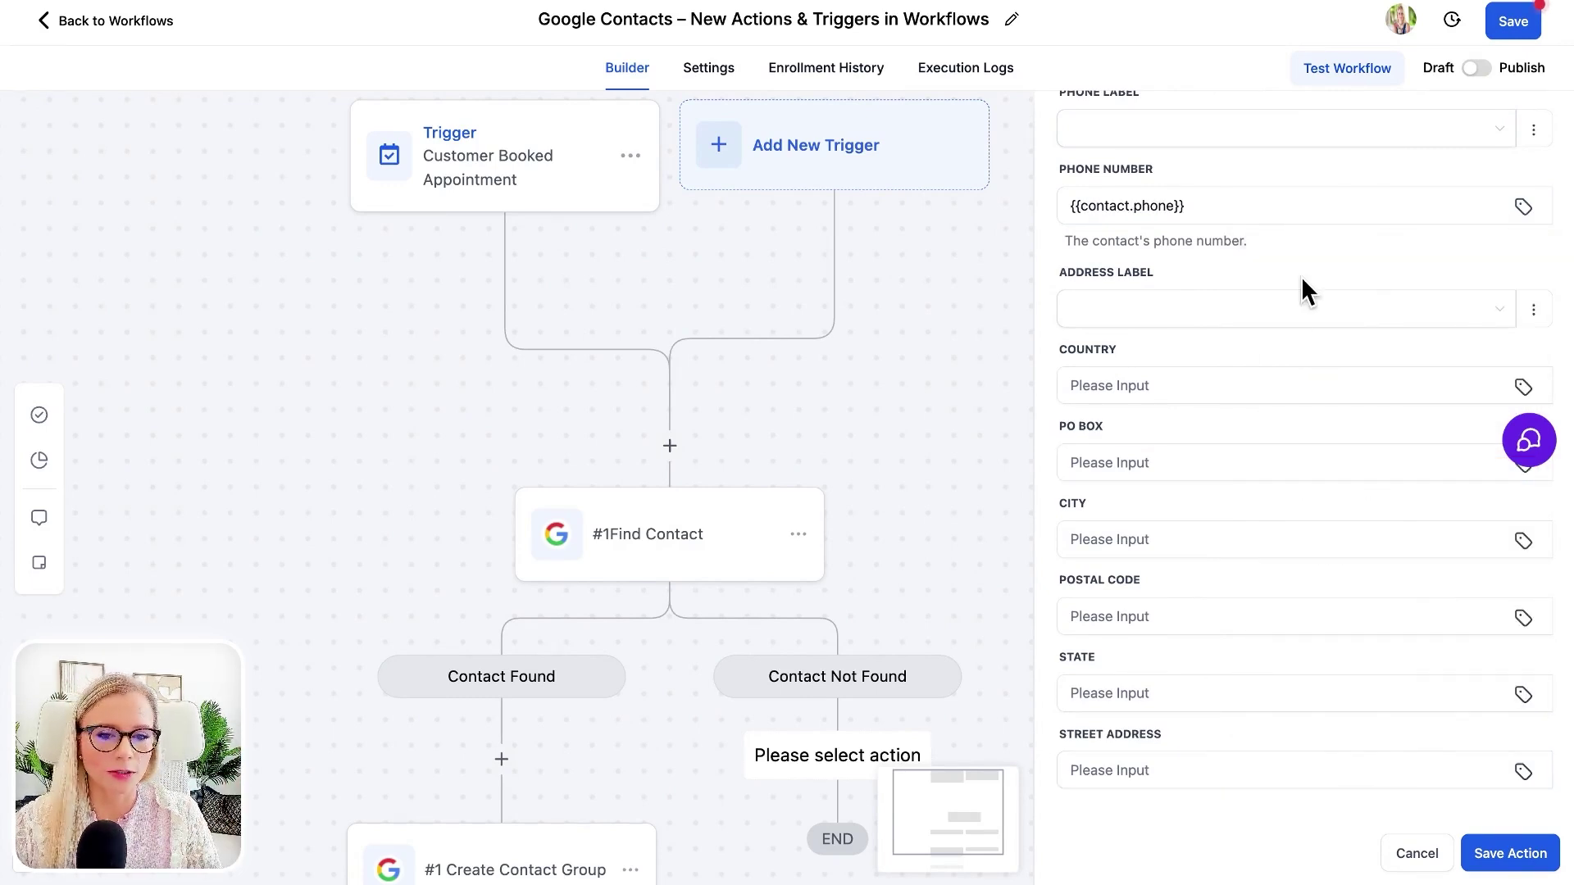
click(1507, 853)
- Review both branches and the Create Contact Group action's settings, leaving them unsaved
scroll(1229, 746, down, 4)
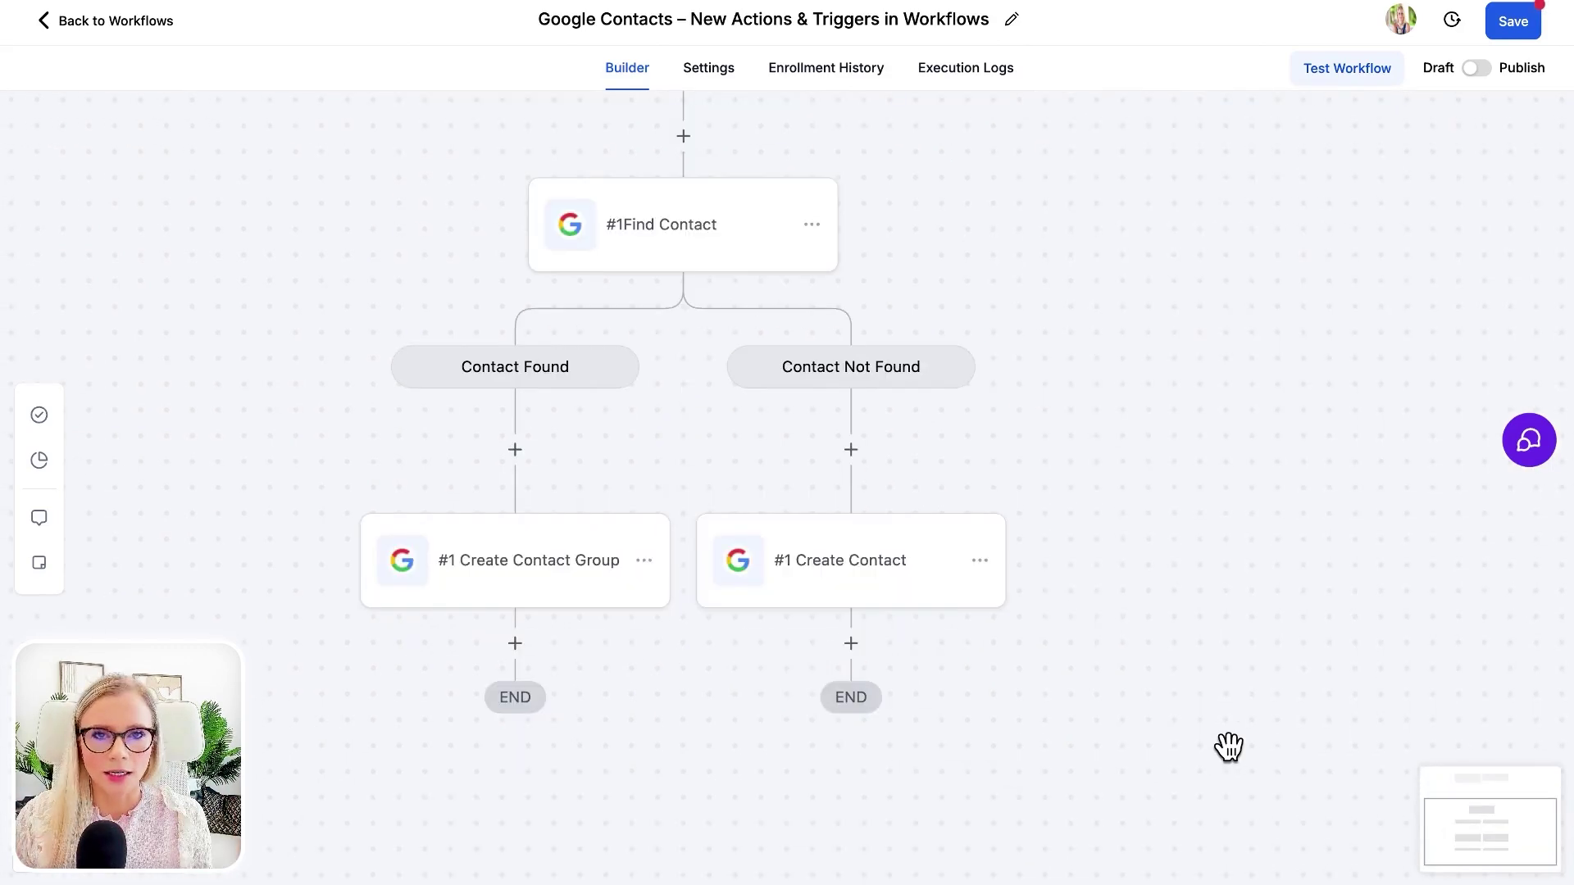
scroll(1258, 582, up, 3)
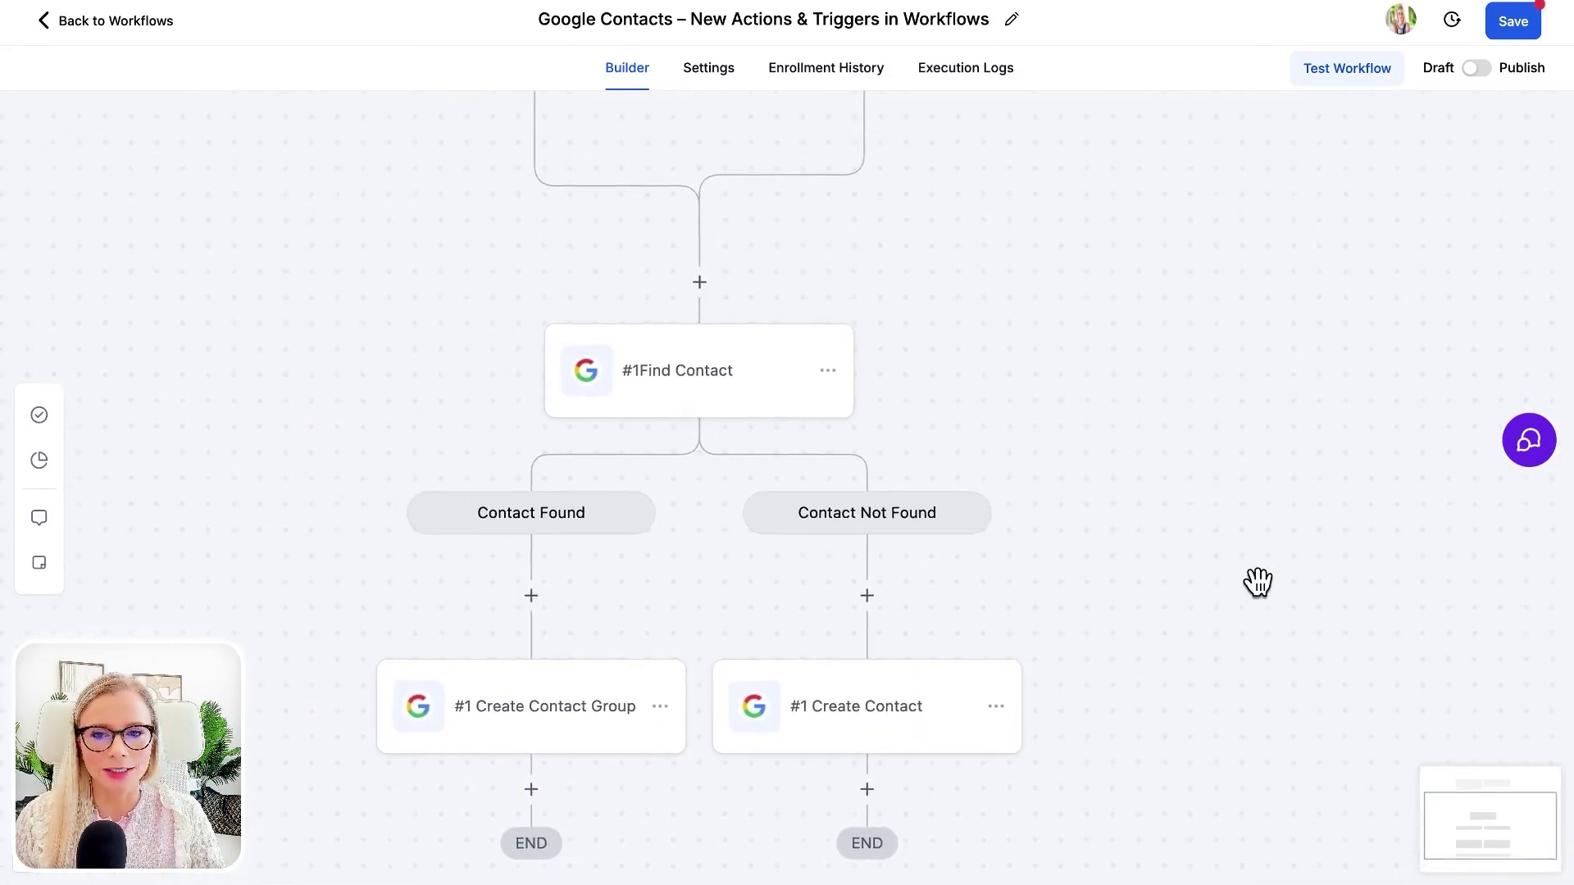
scroll(1258, 582, down, 2)
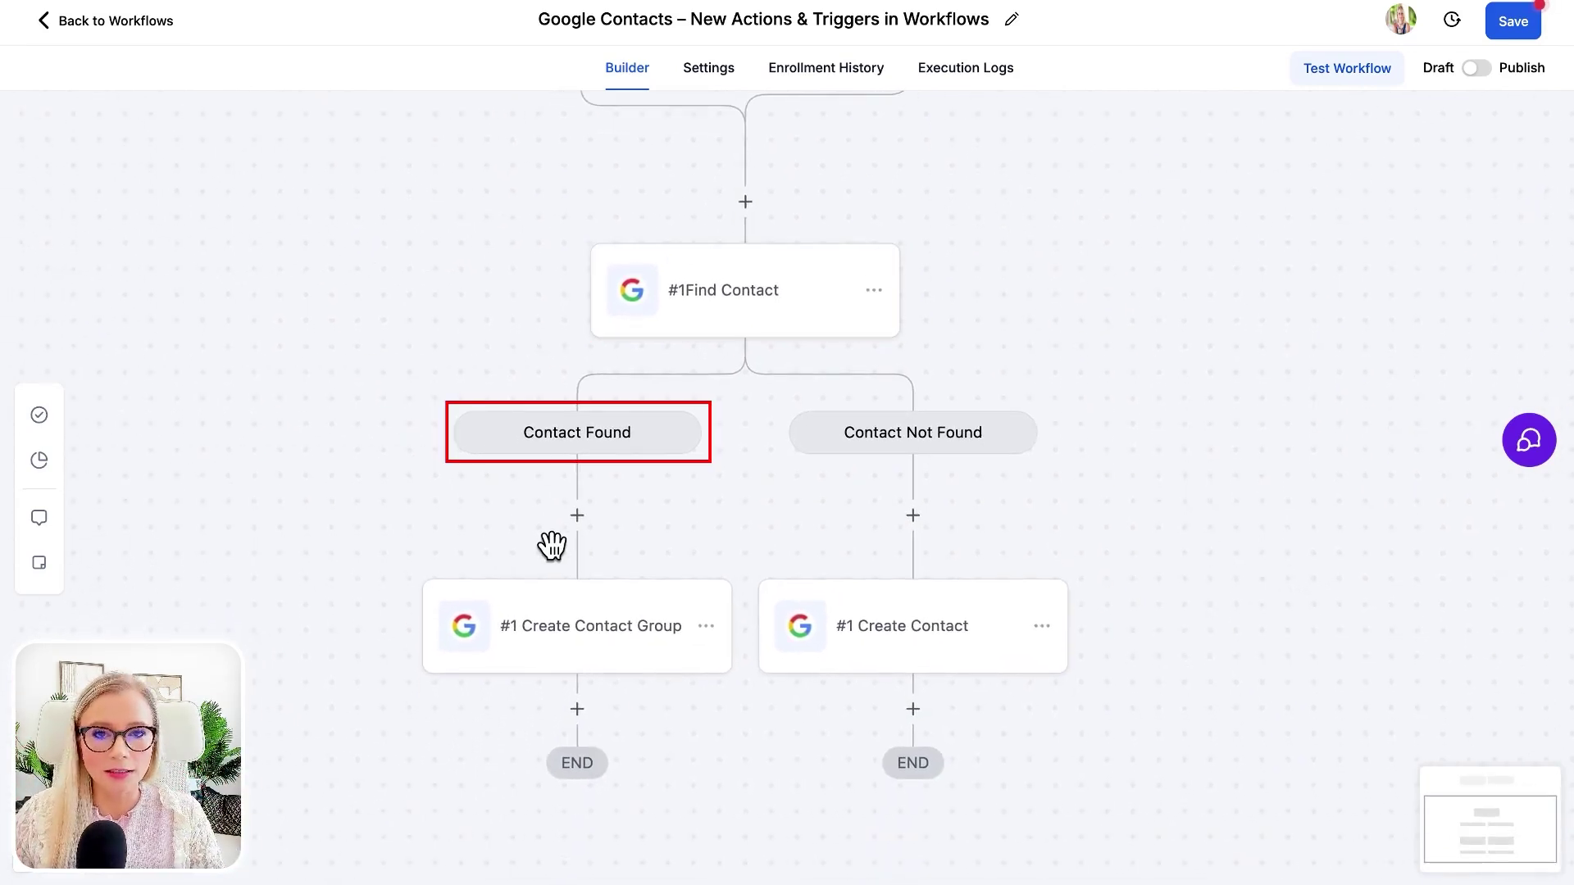
click(597, 657)
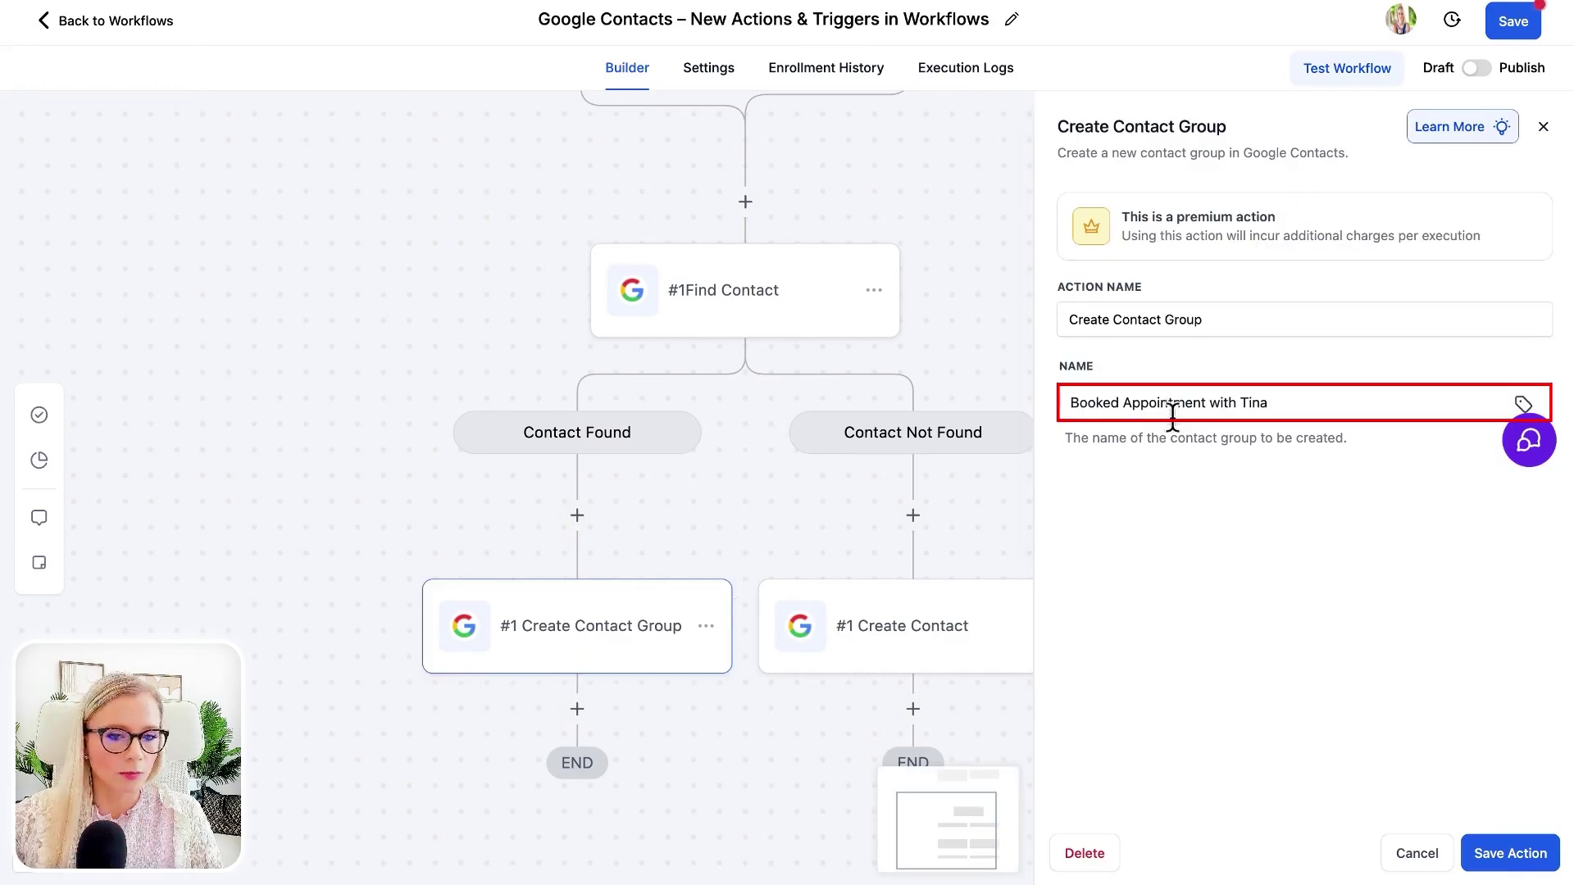
click(1408, 853)
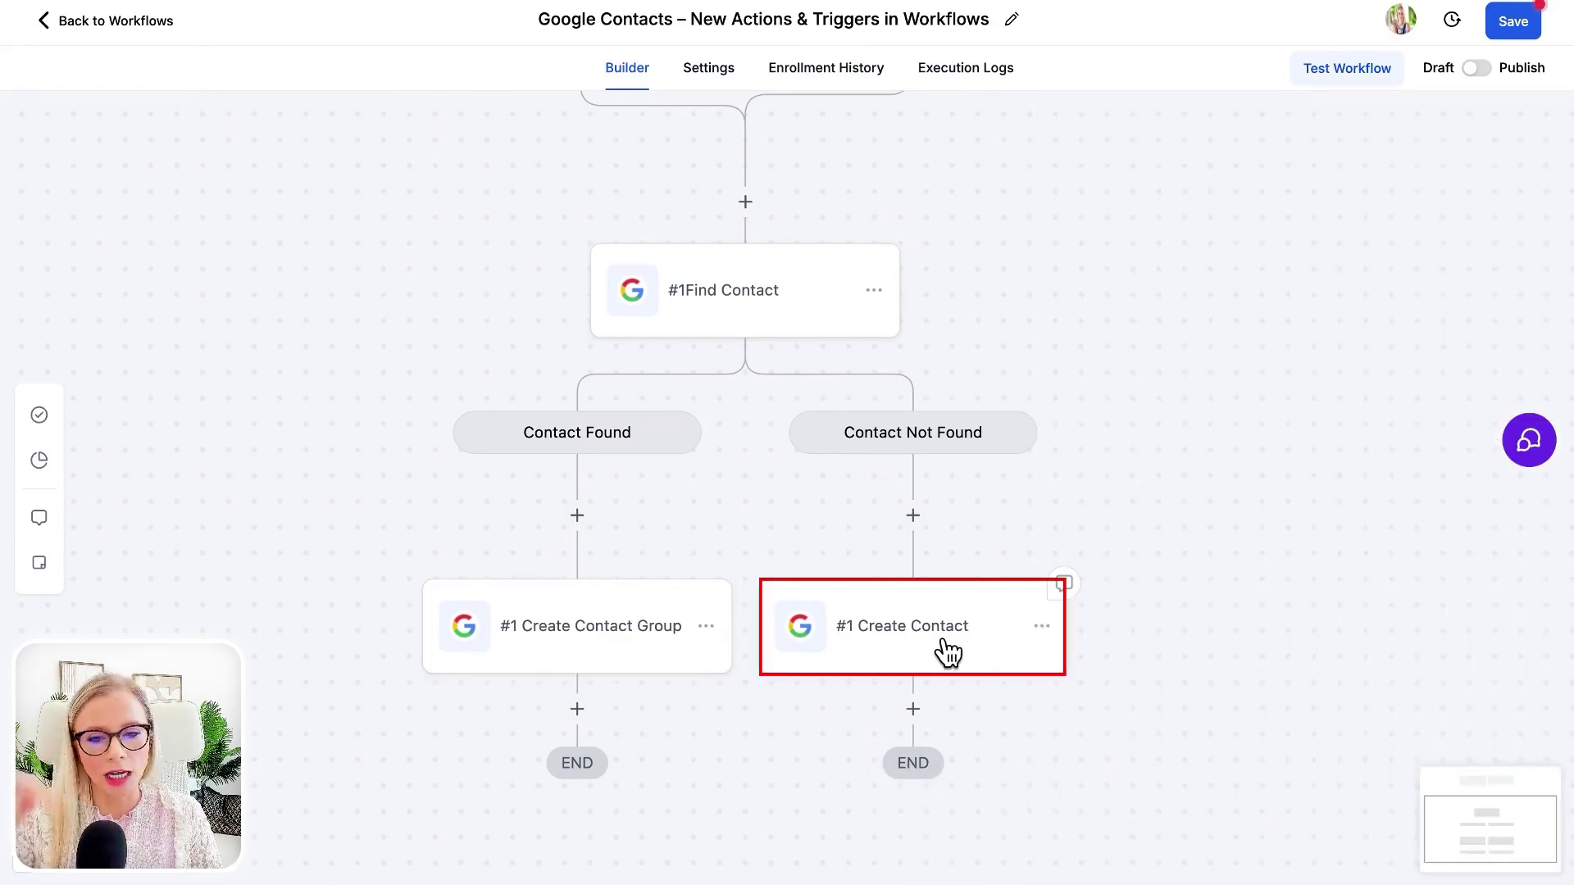
- Add the Google Add Contact To Groups action after Create Contact in the Contact Not Found branch
scroll(1173, 672, down, 3)
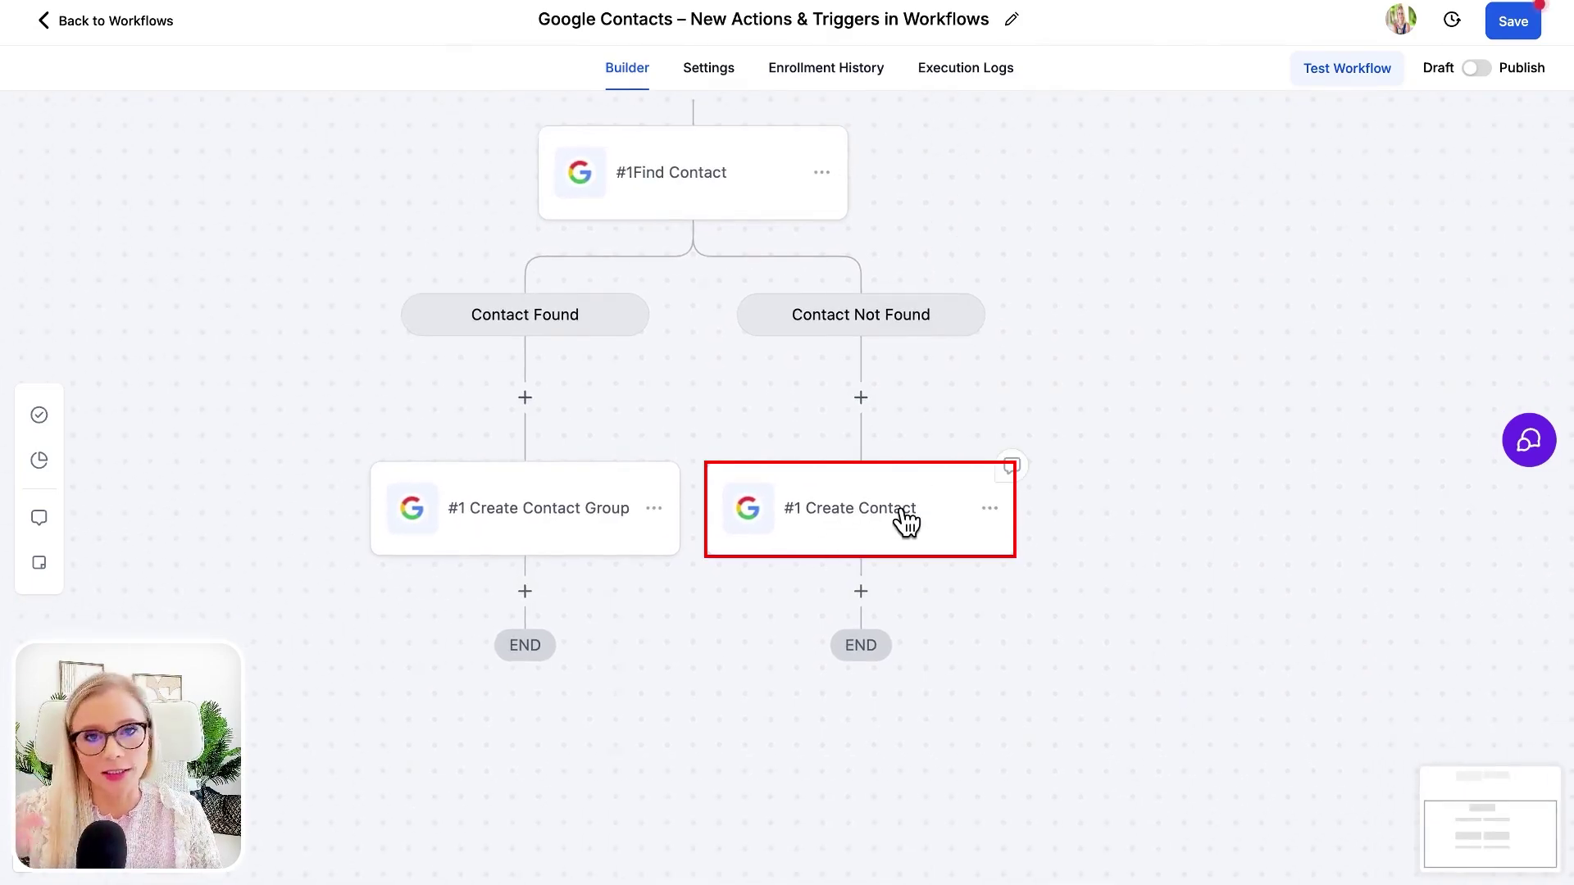
click(861, 592)
text(google)
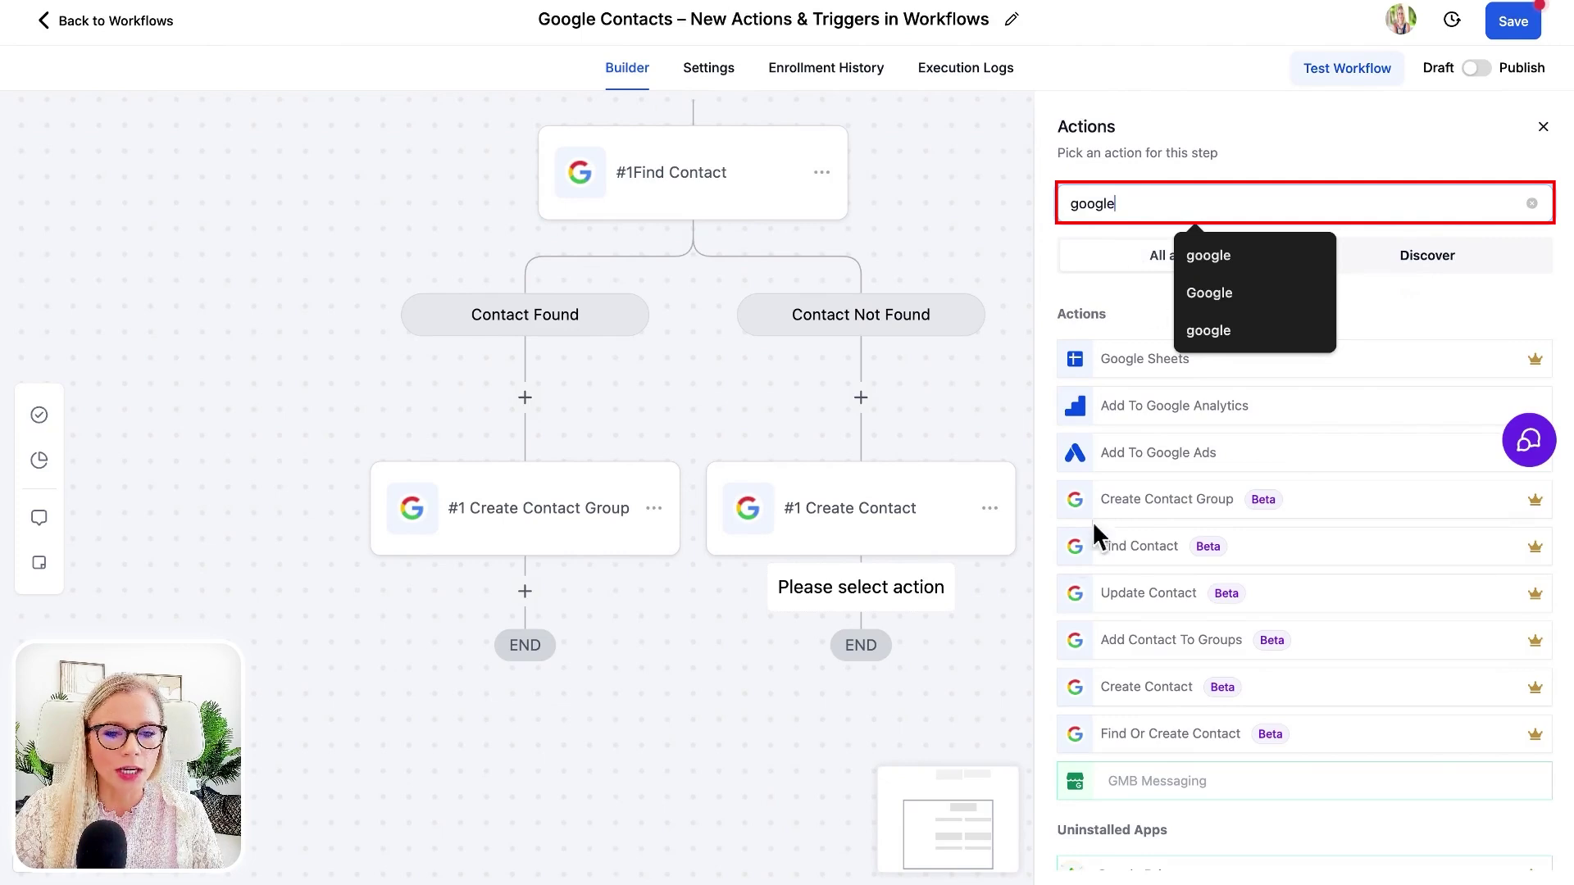
click(1213, 652)
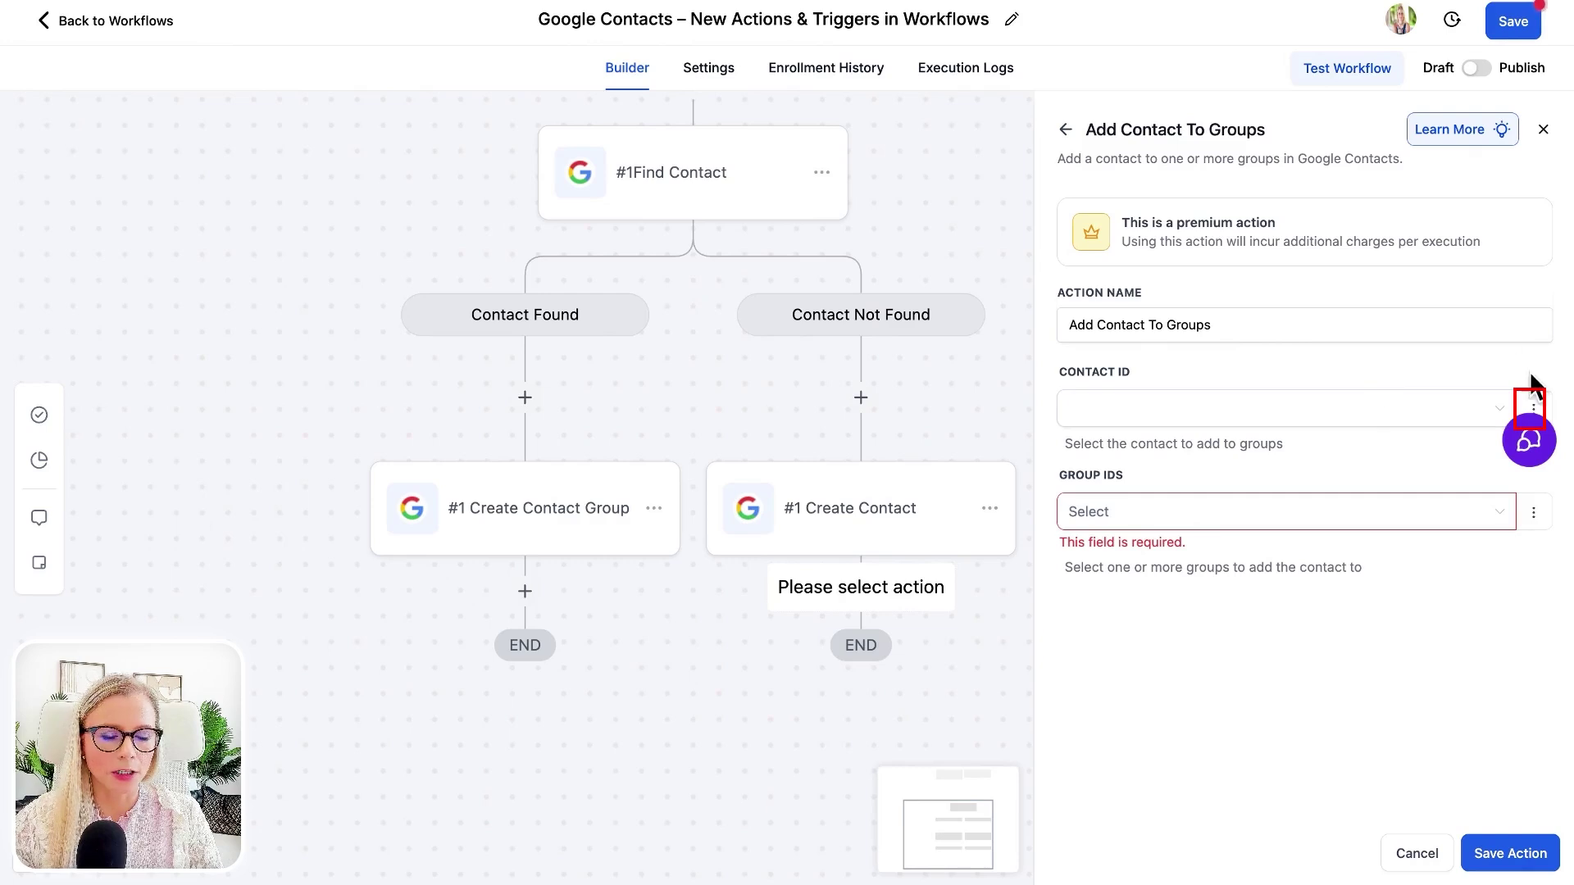
- Switch the Contact ID field to Dynamic and fill it with the contact's ID custom value, {{contact.id}}
click(1538, 408)
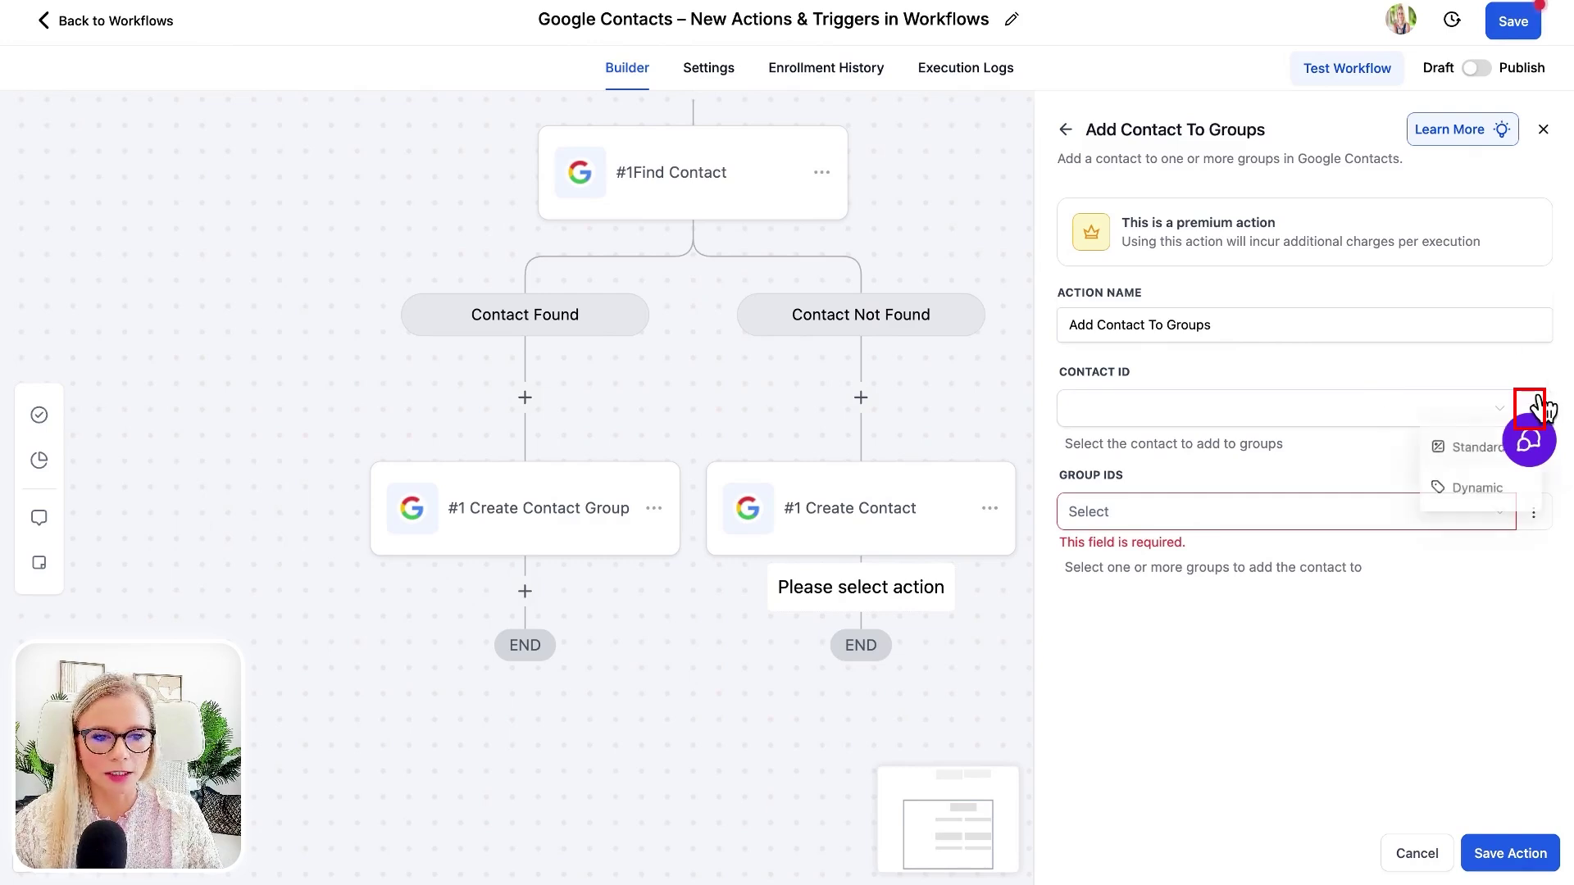
click(1474, 495)
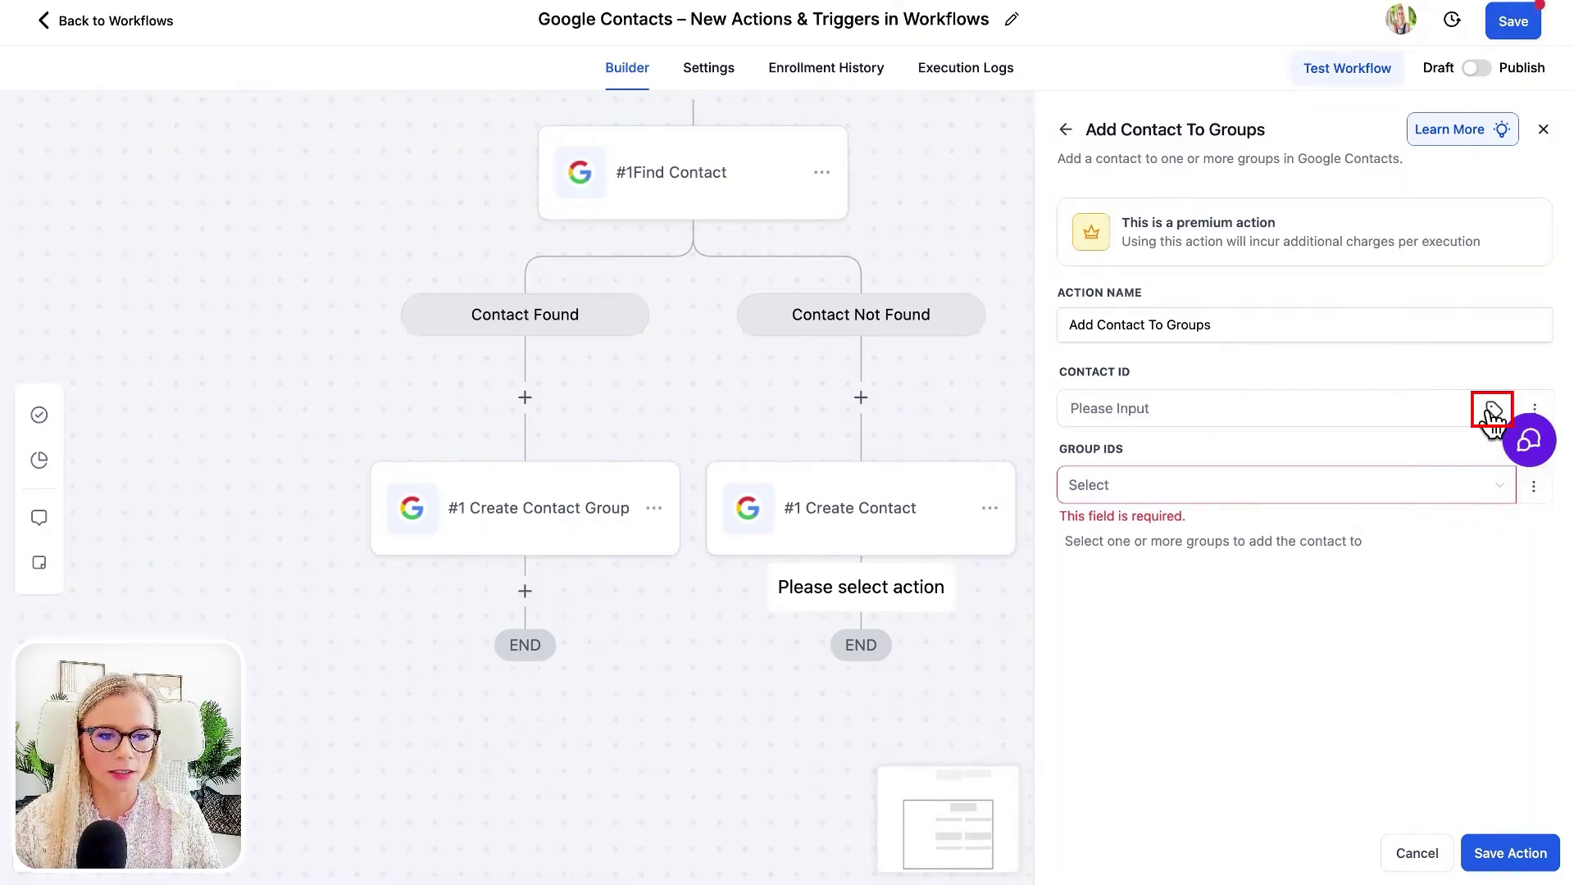
click(1494, 409)
click(1431, 502)
scroll(1386, 574, down, 5)
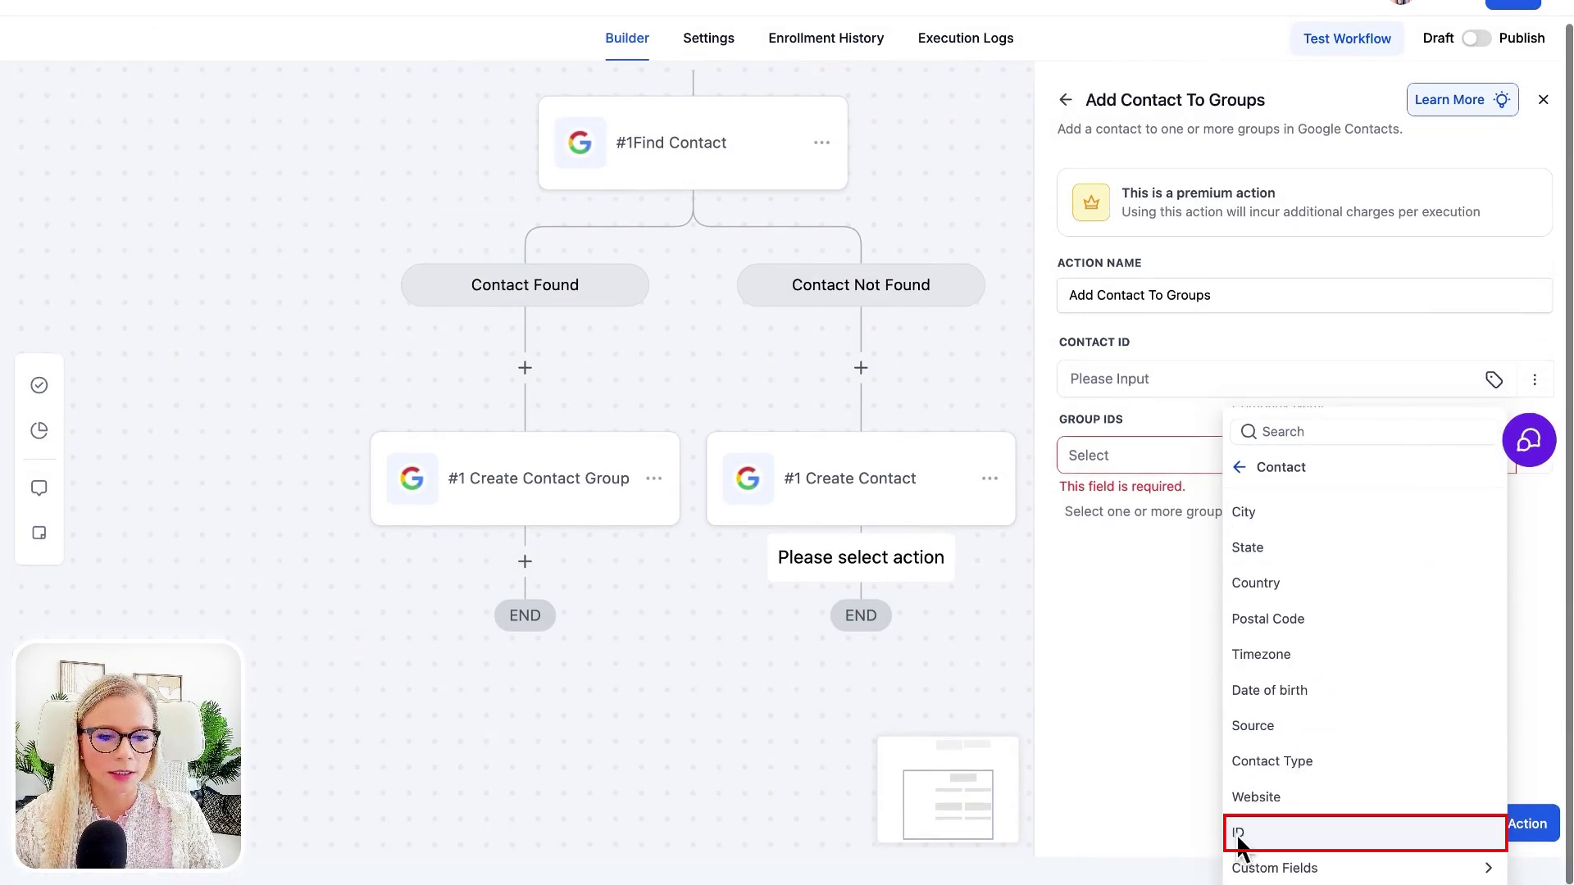
click(1246, 837)
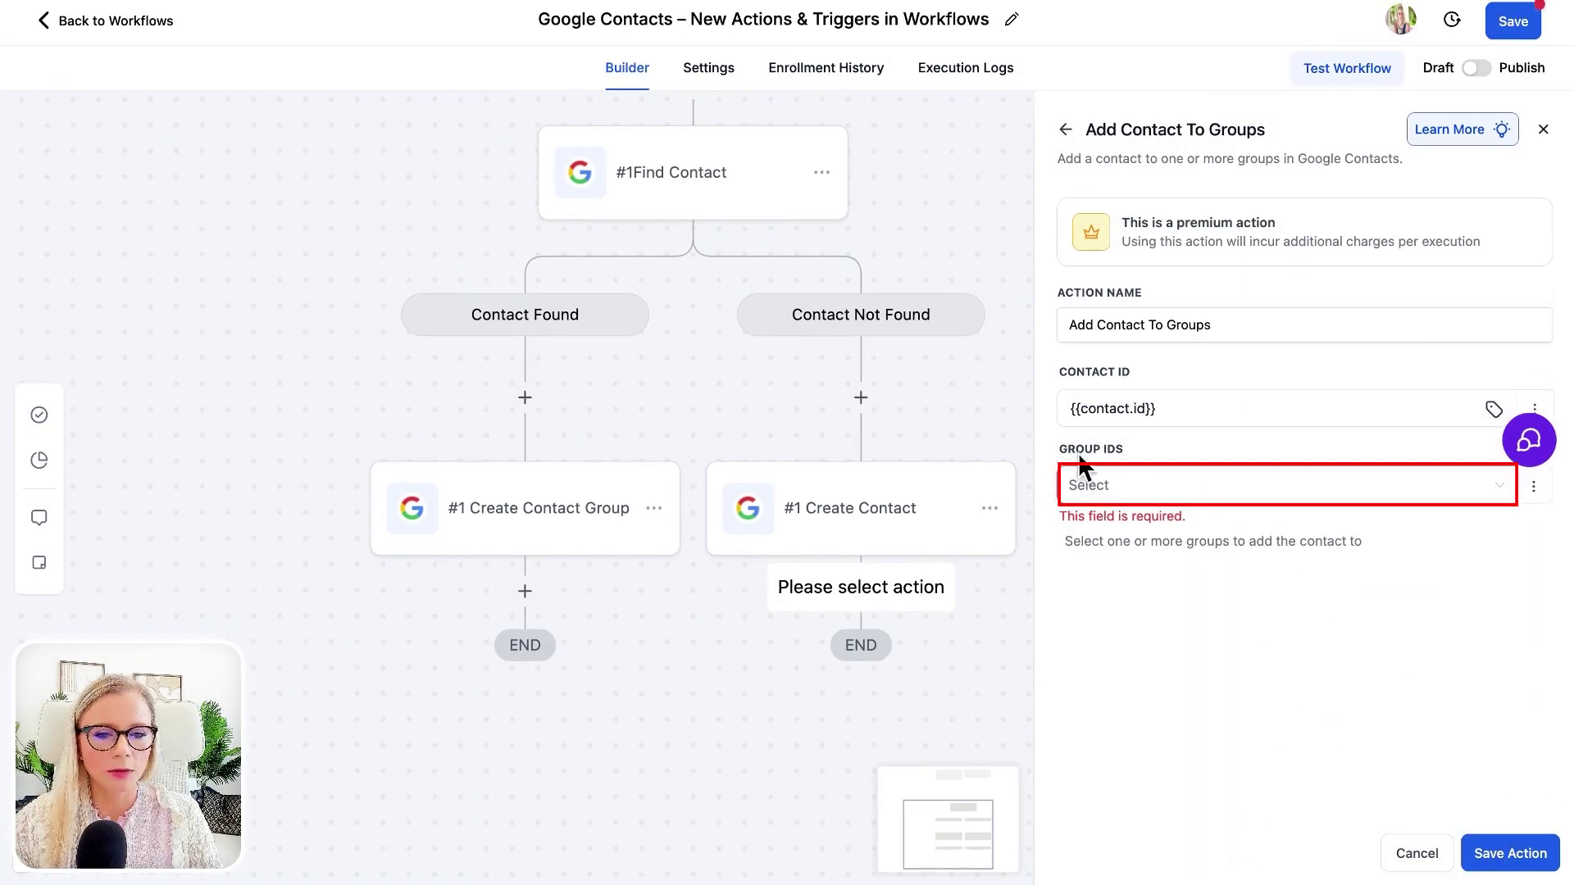
click(1242, 490)
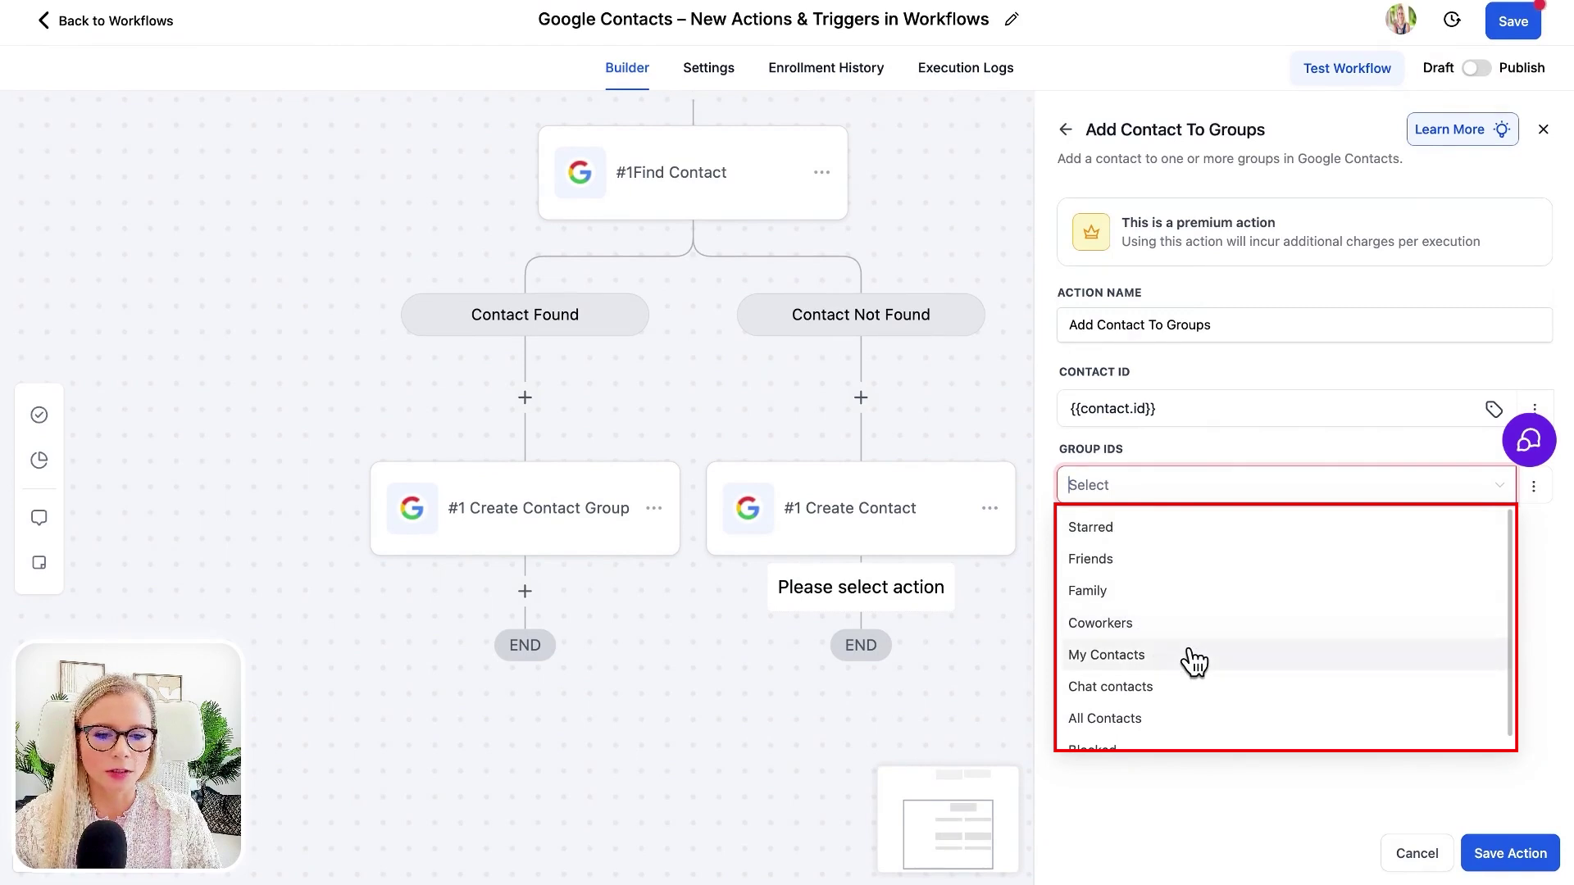
scroll(1195, 682, down, 1)
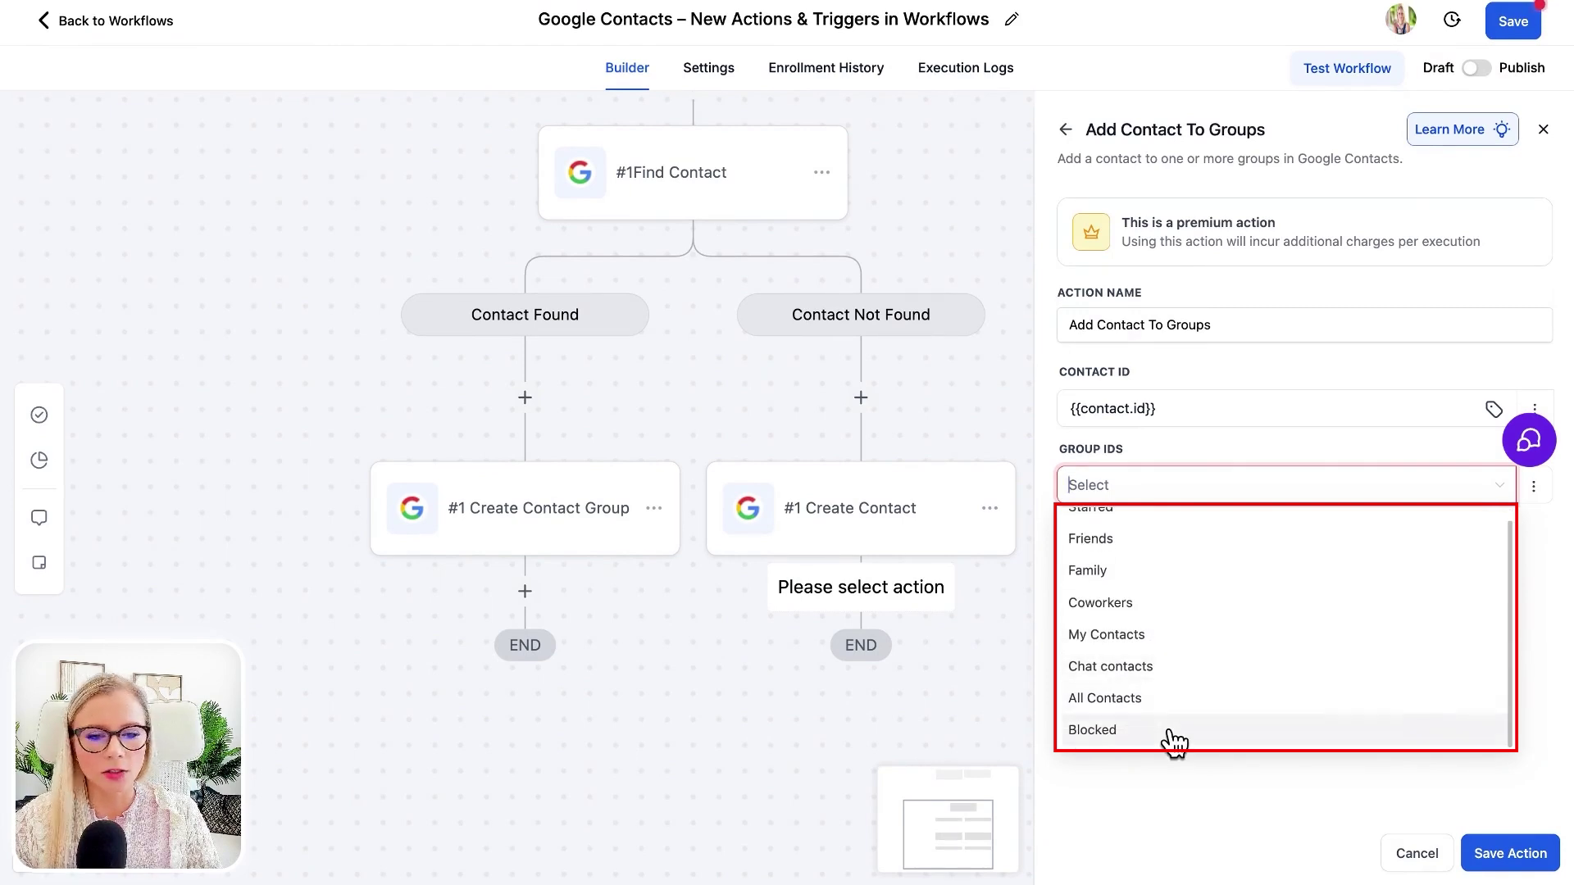
click(1533, 487)
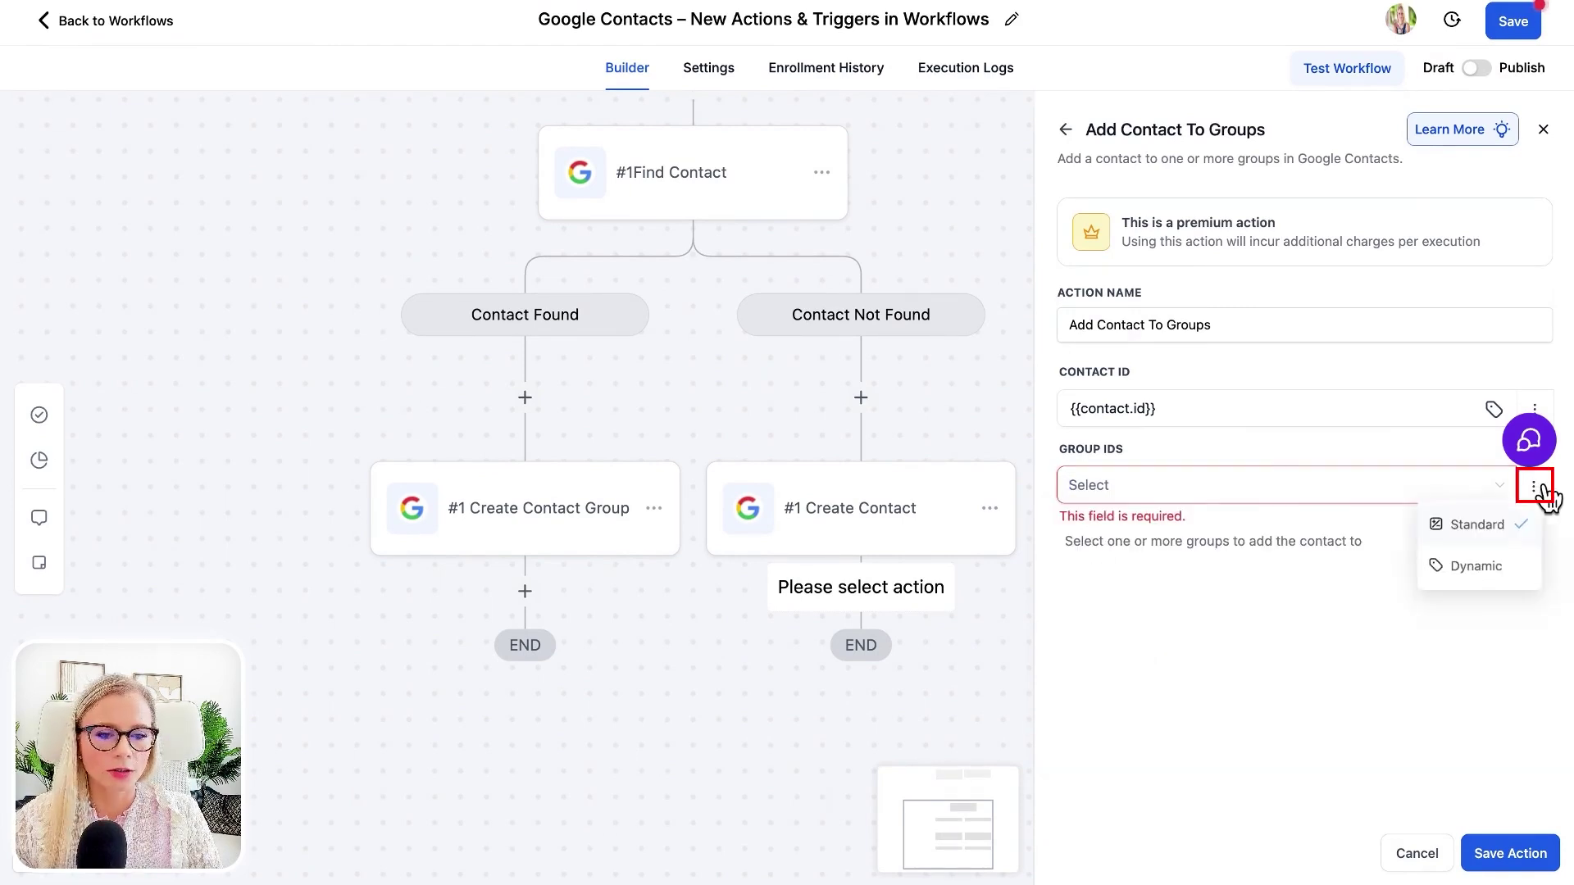
click(1475, 587)
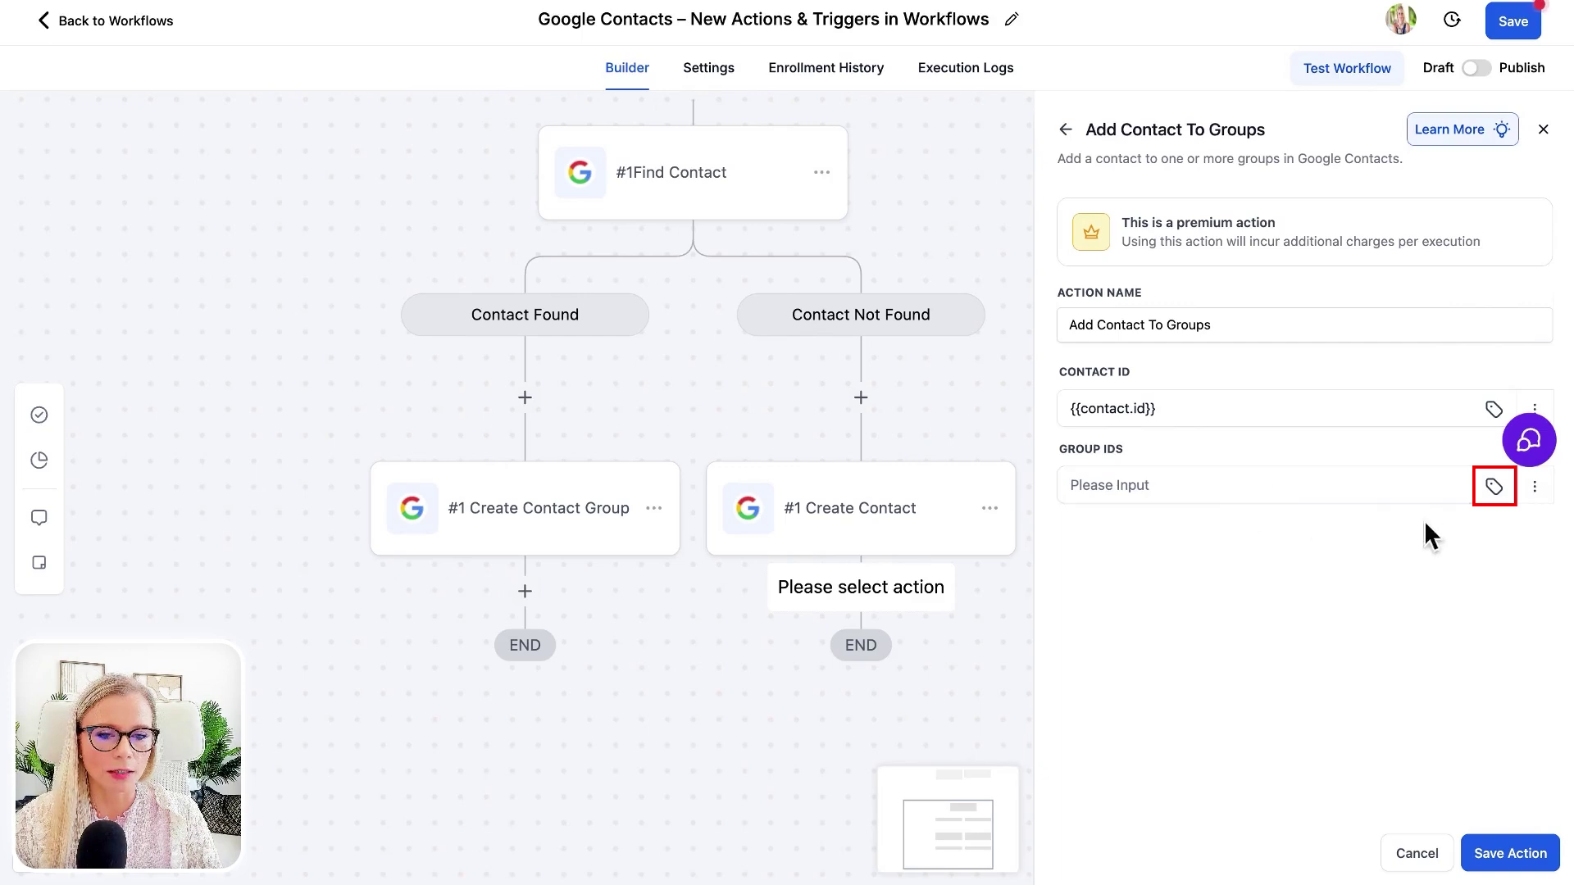
click(1495, 491)
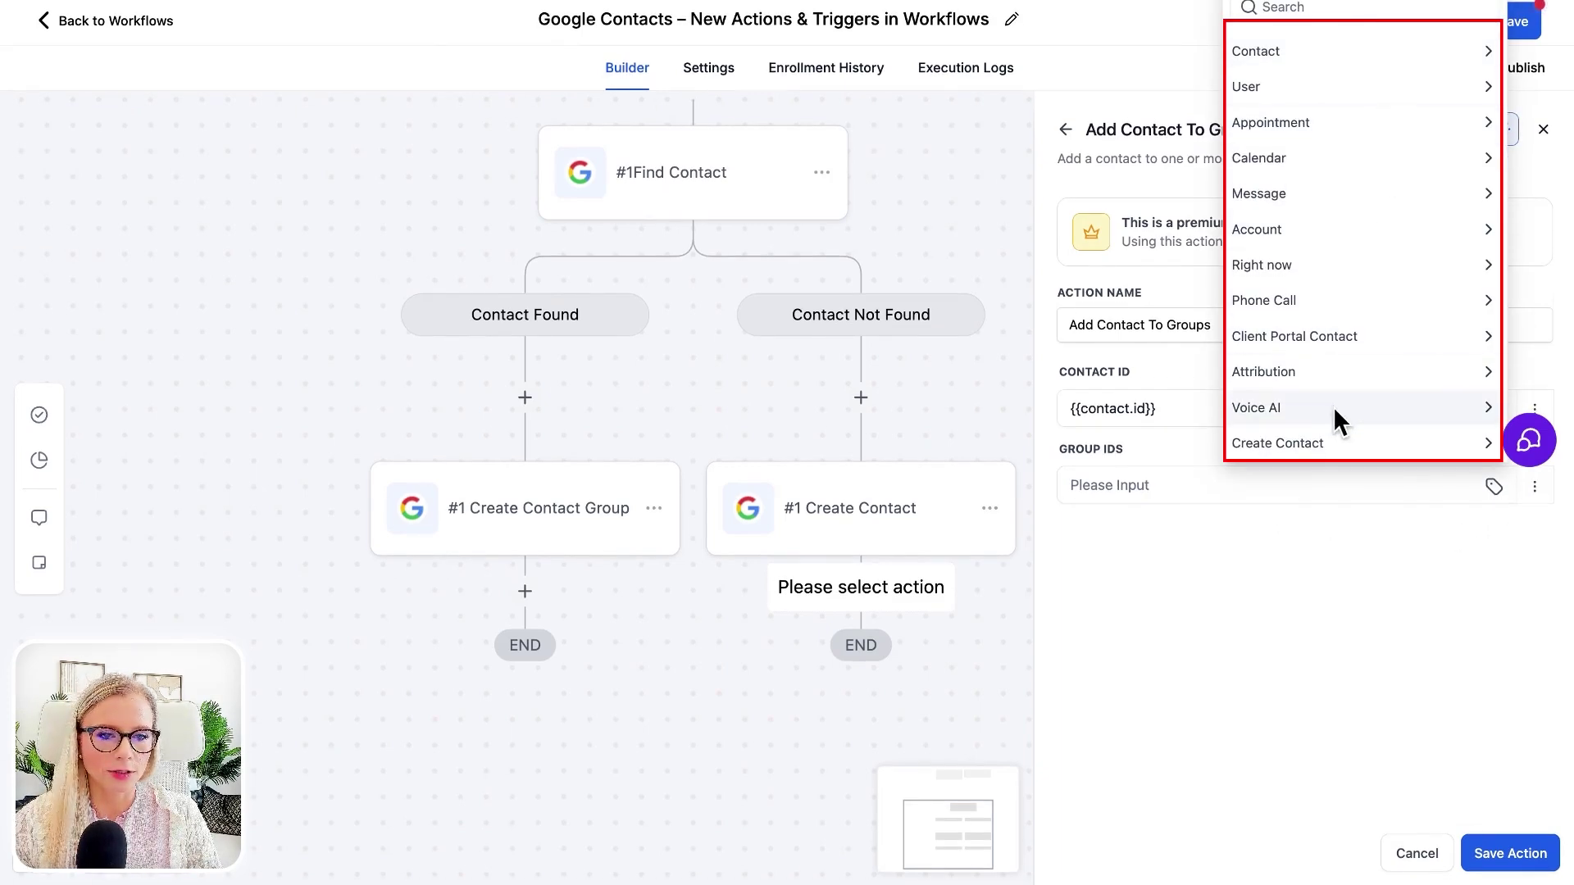
click(1534, 486)
click(1526, 525)
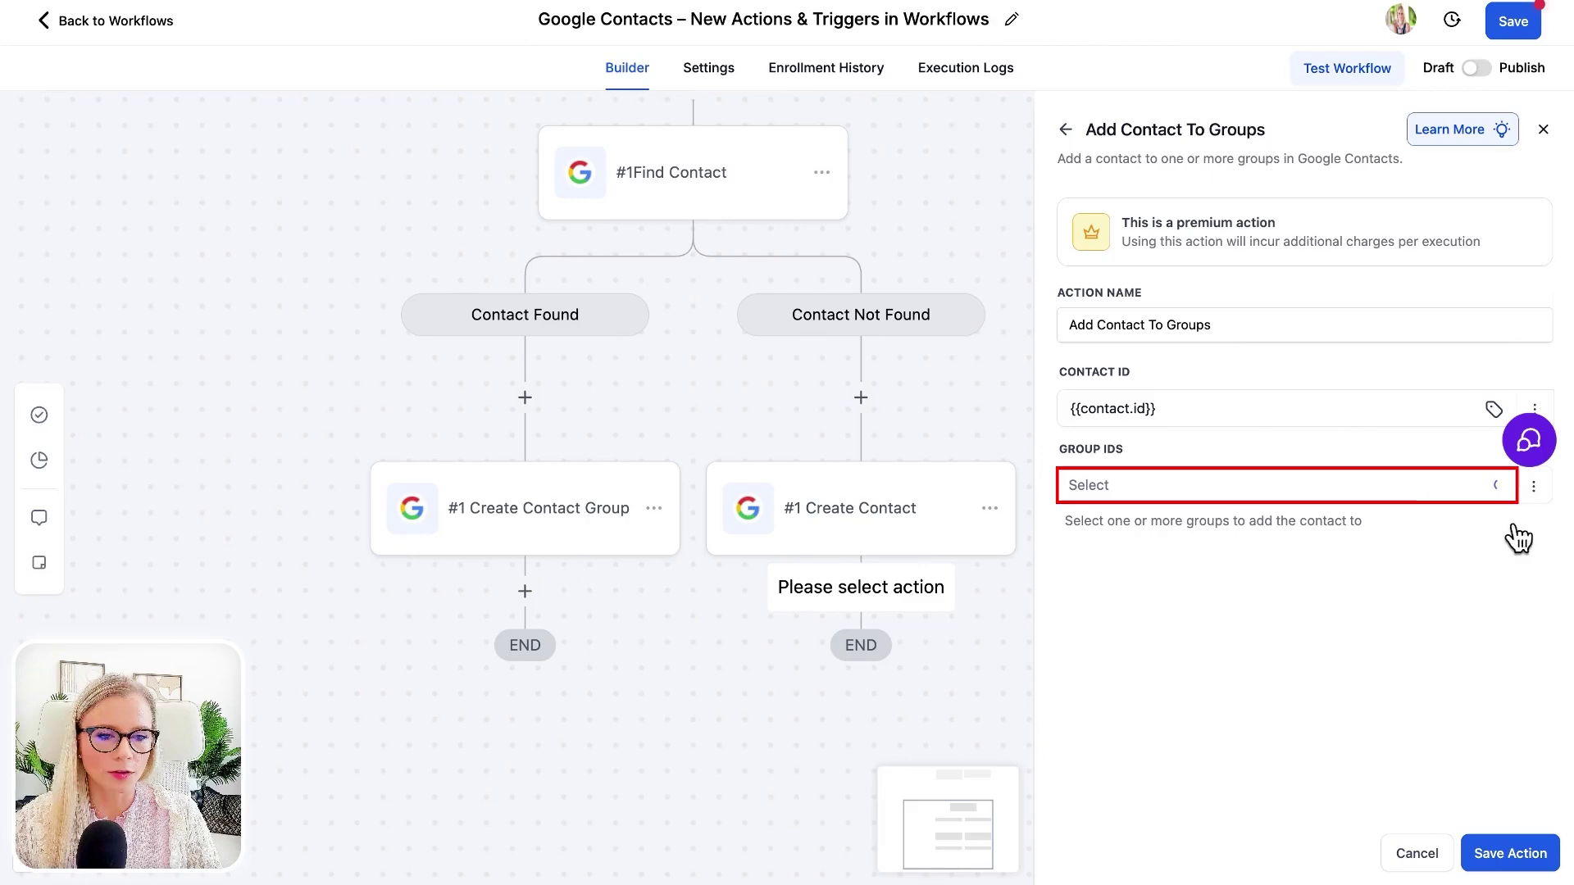
- Select Coworkers as the group for the Add Contact To Groups action and save the action
click(1472, 492)
click(1215, 632)
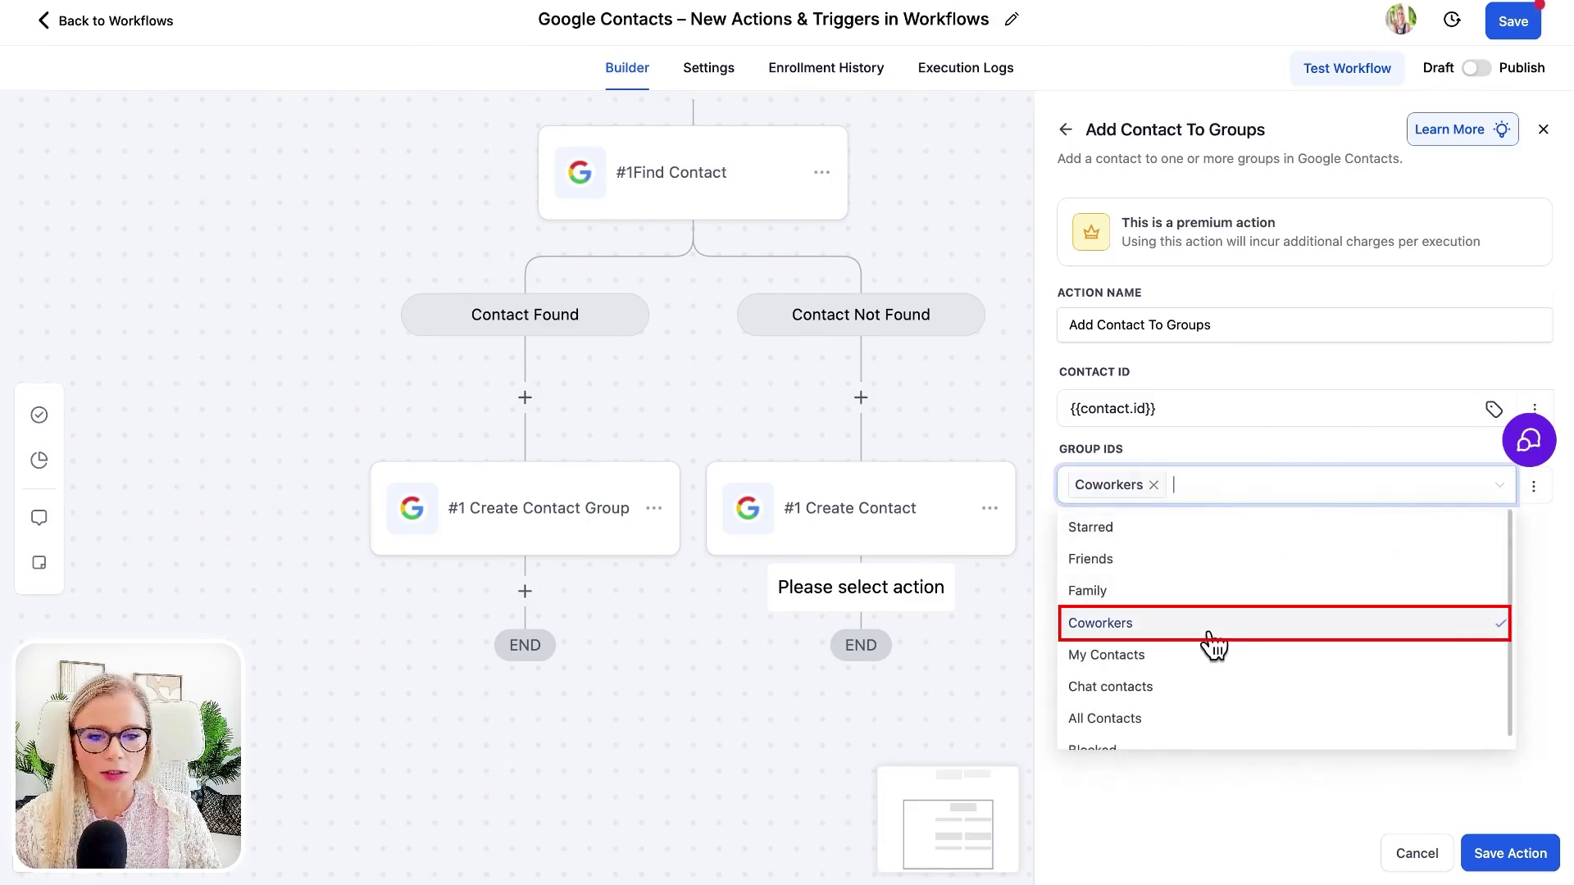
click(1244, 767)
click(1511, 861)
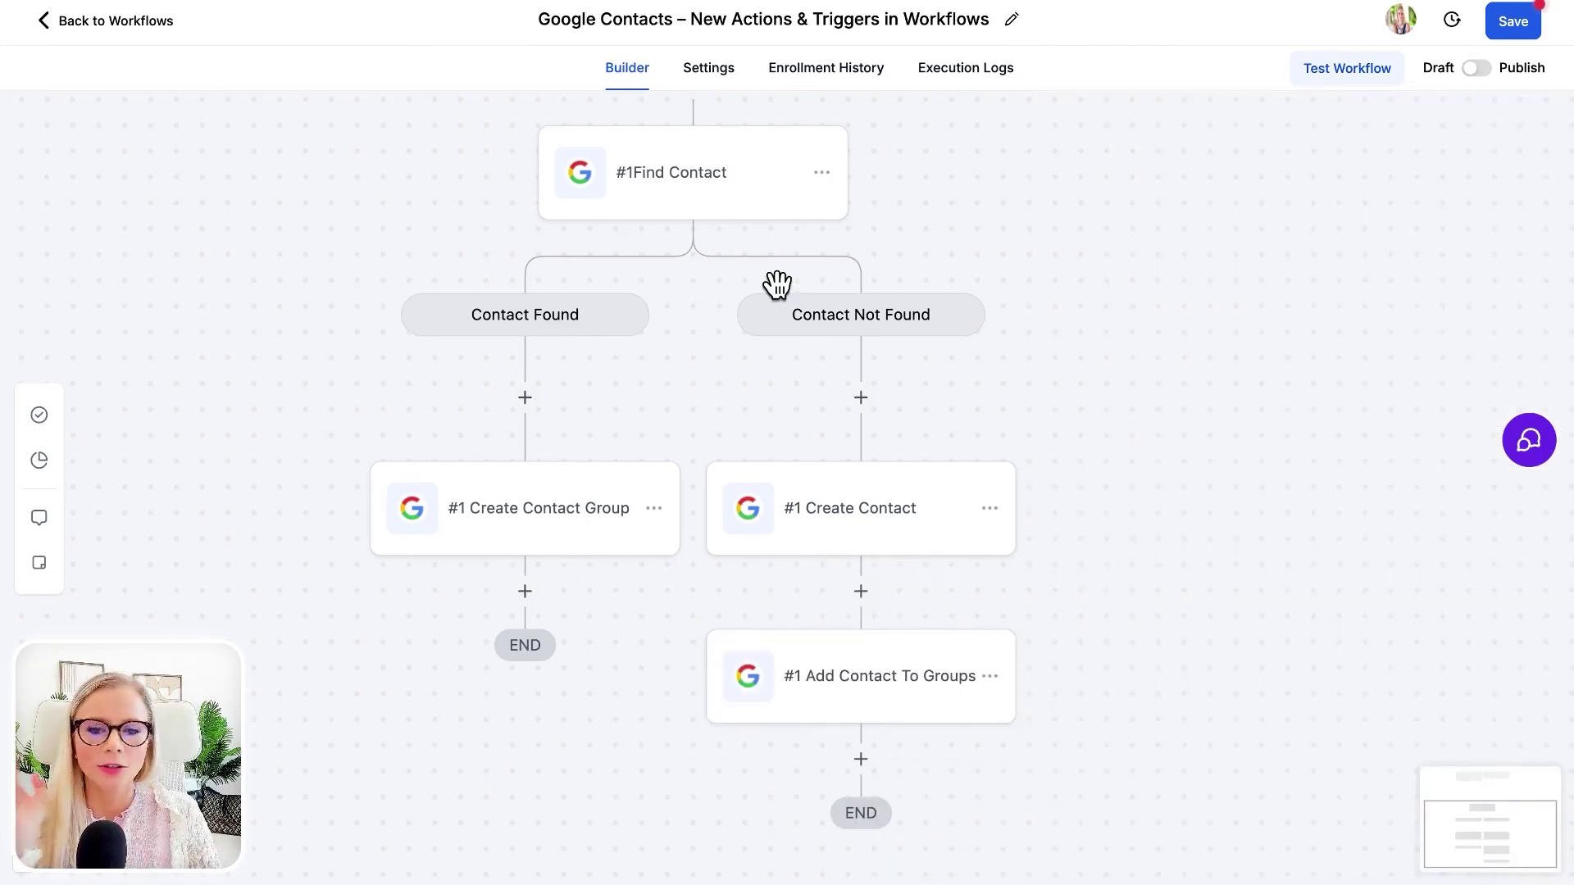
- Add a second workflow trigger of the type Form Submitted
scroll(1276, 365, up, 5)
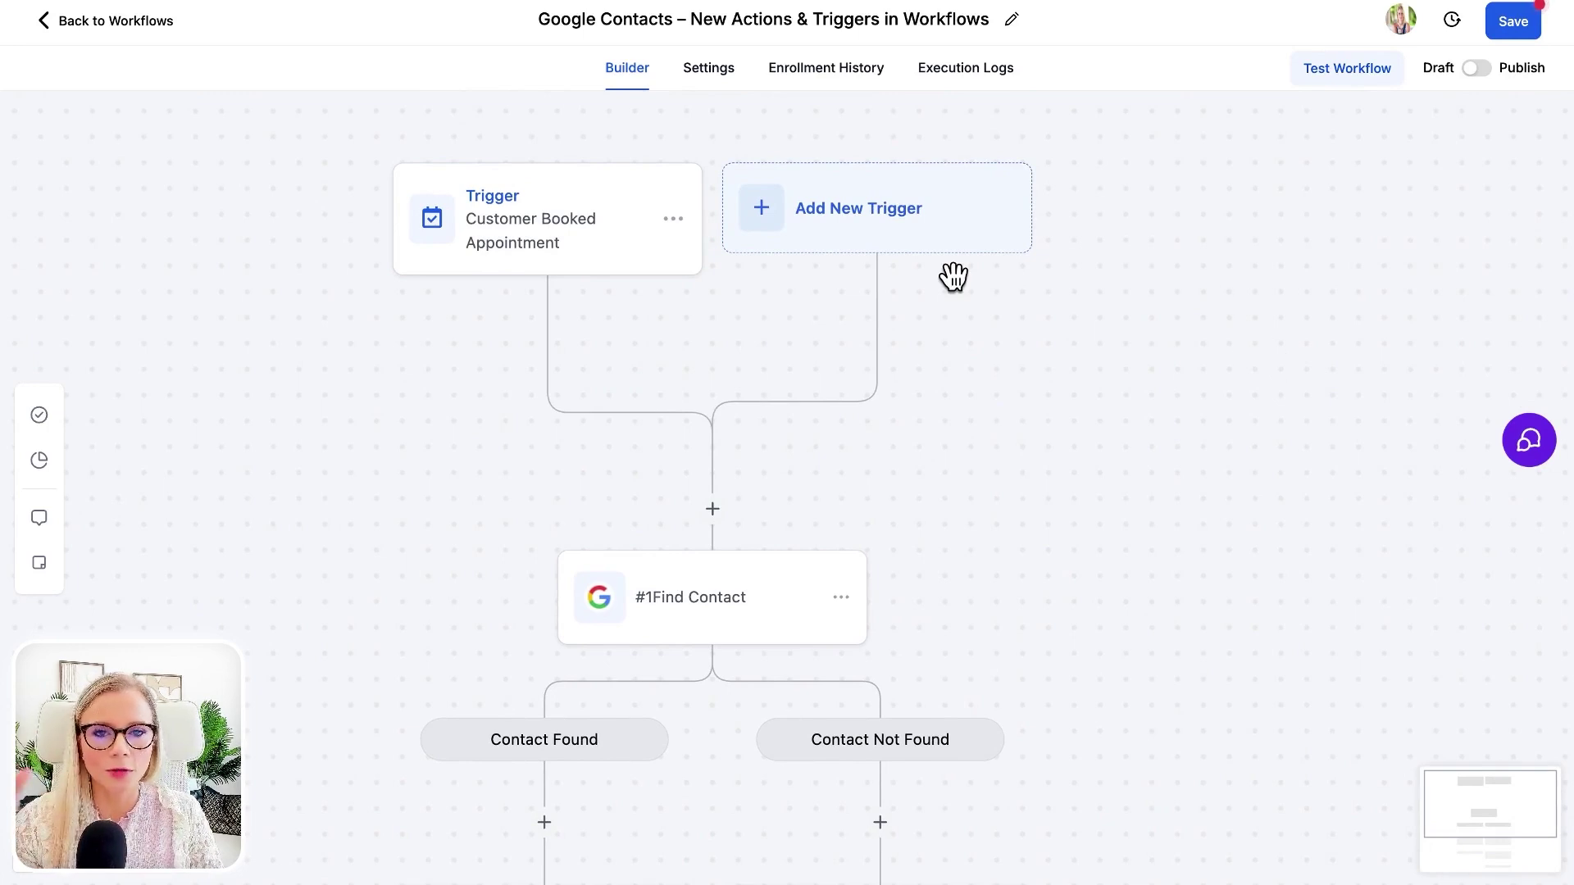
click(904, 218)
click(1131, 221)
text(form)
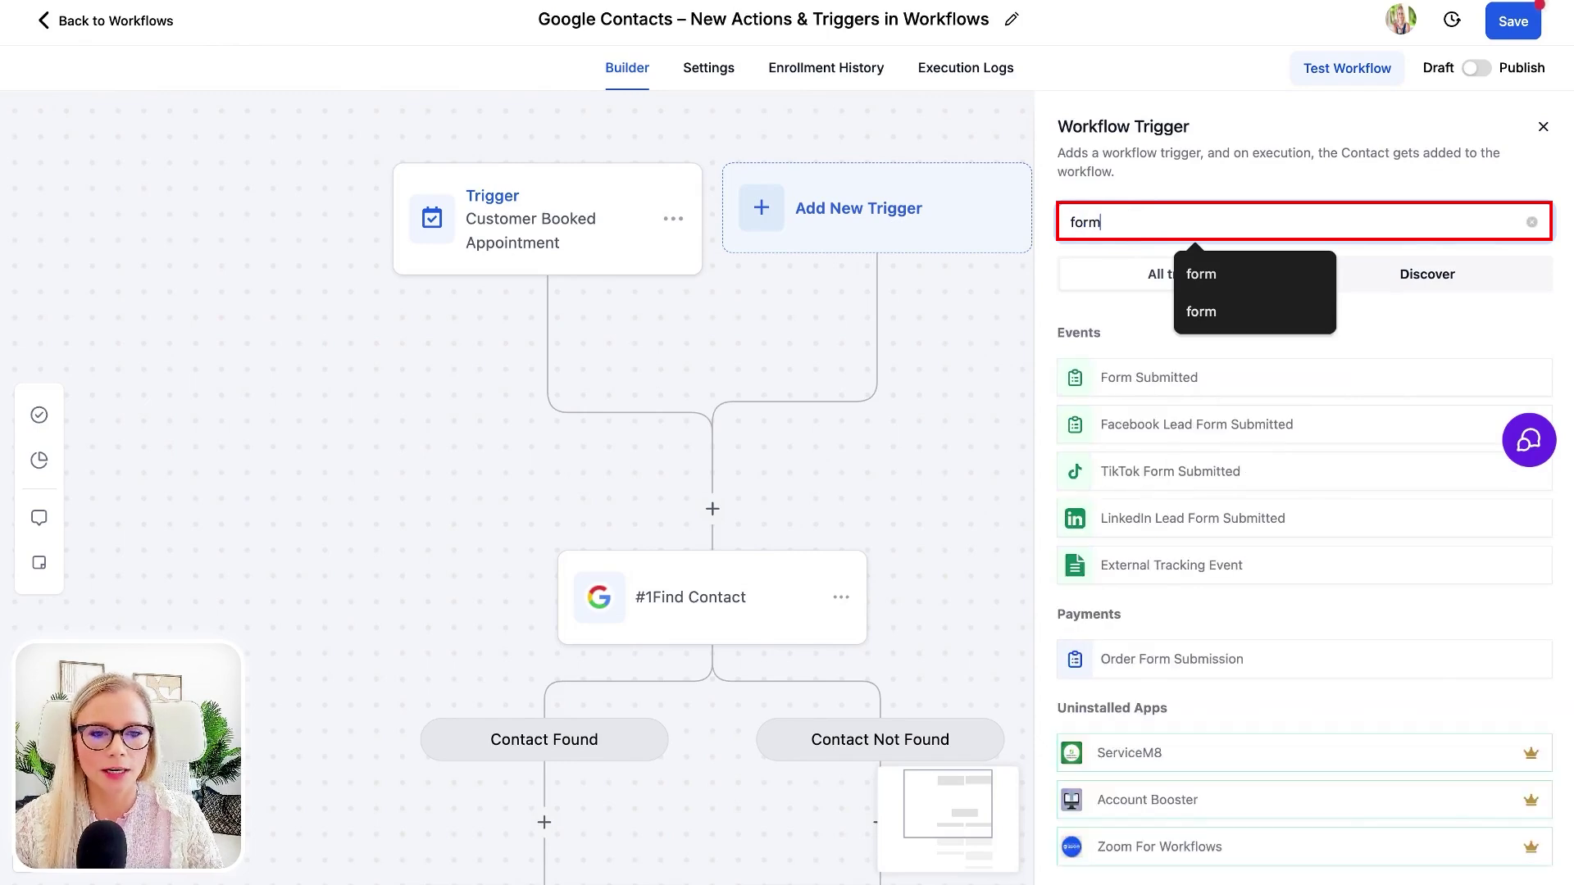
click(1115, 378)
- Filter the Form Submitted trigger with "Form is" set to Form 43 and save the trigger
click(808, 405)
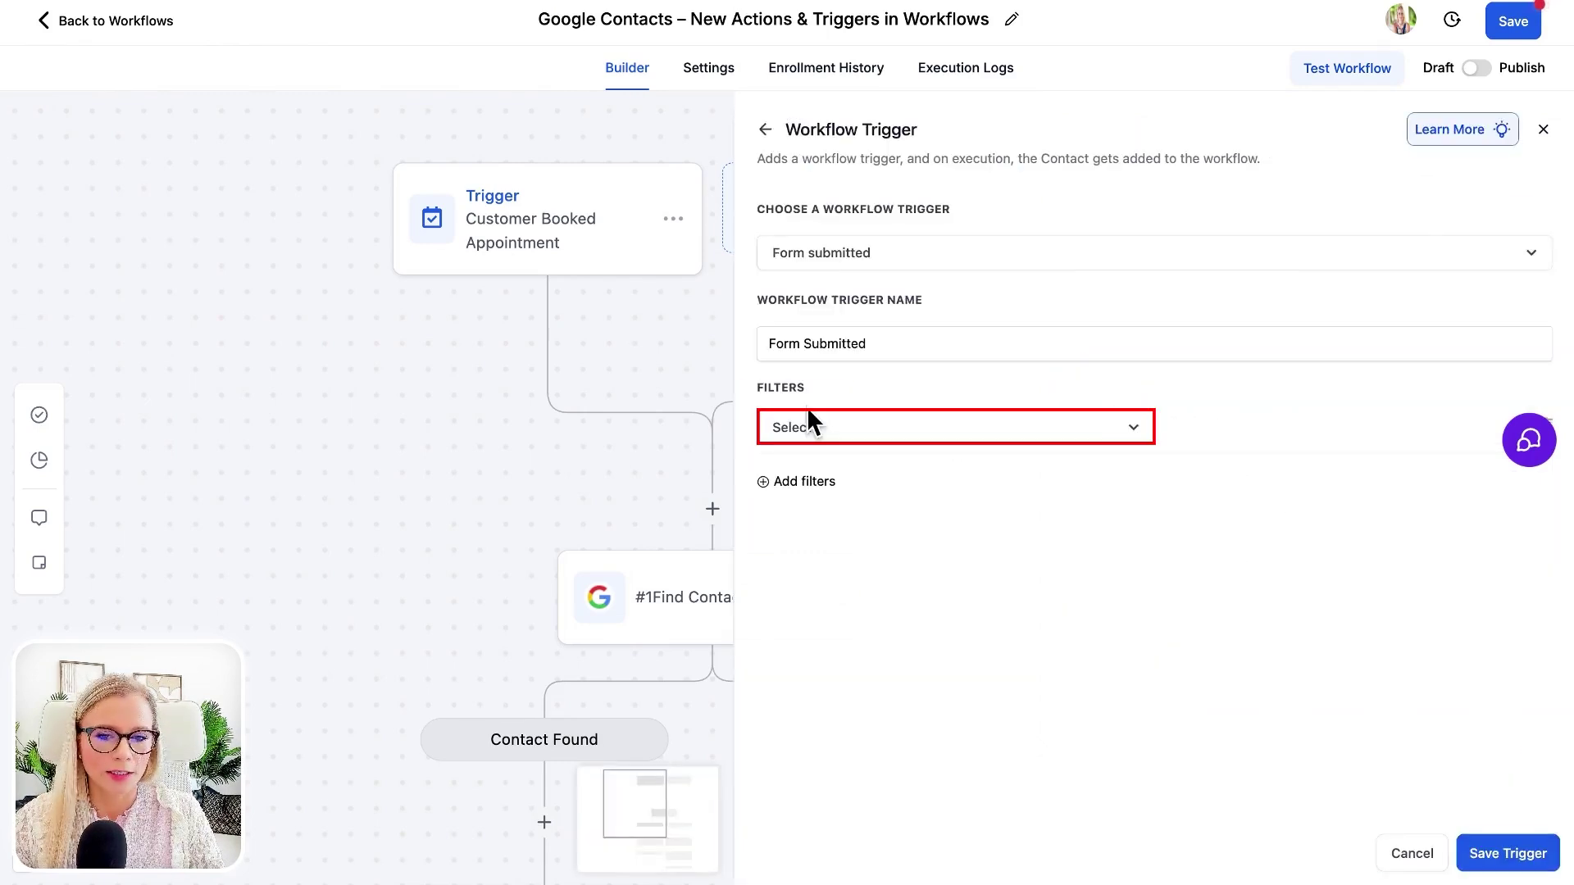
click(820, 424)
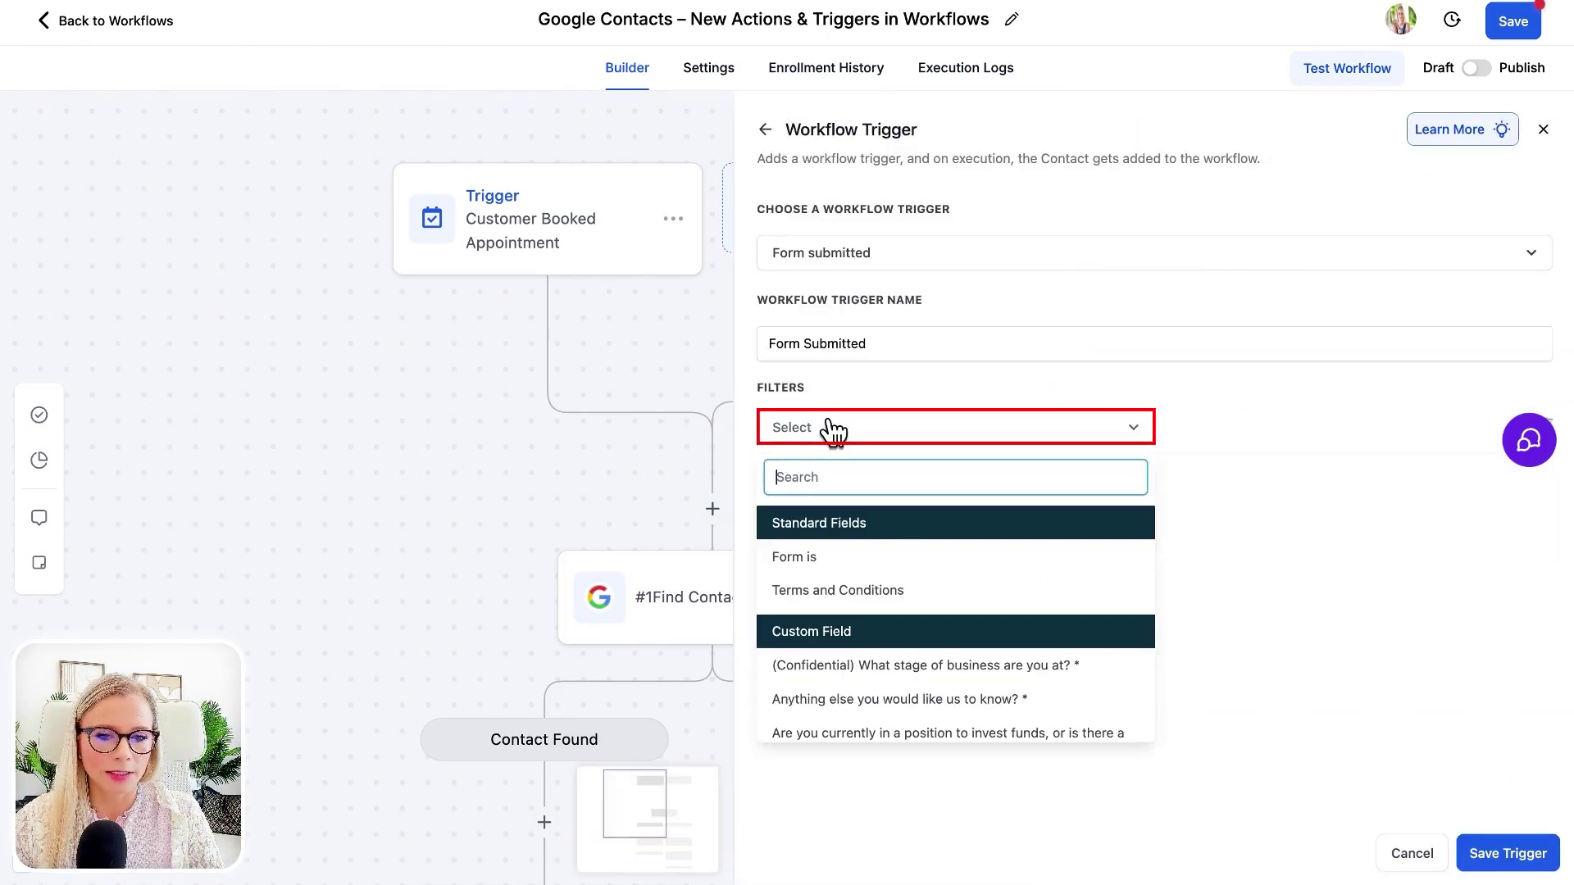
click(893, 557)
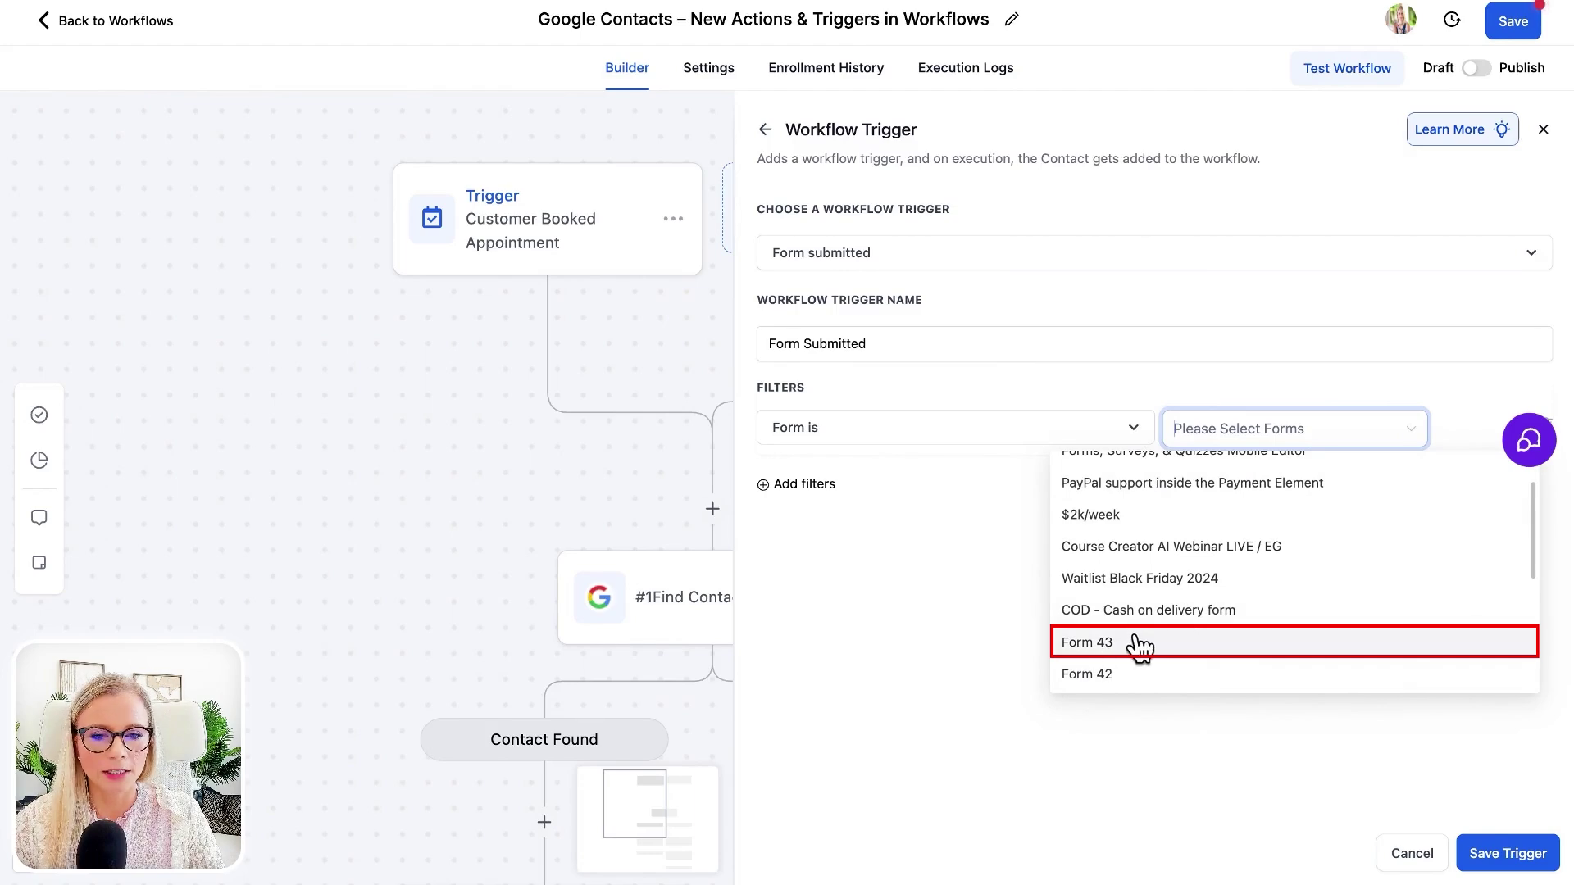
click(1198, 648)
click(1132, 750)
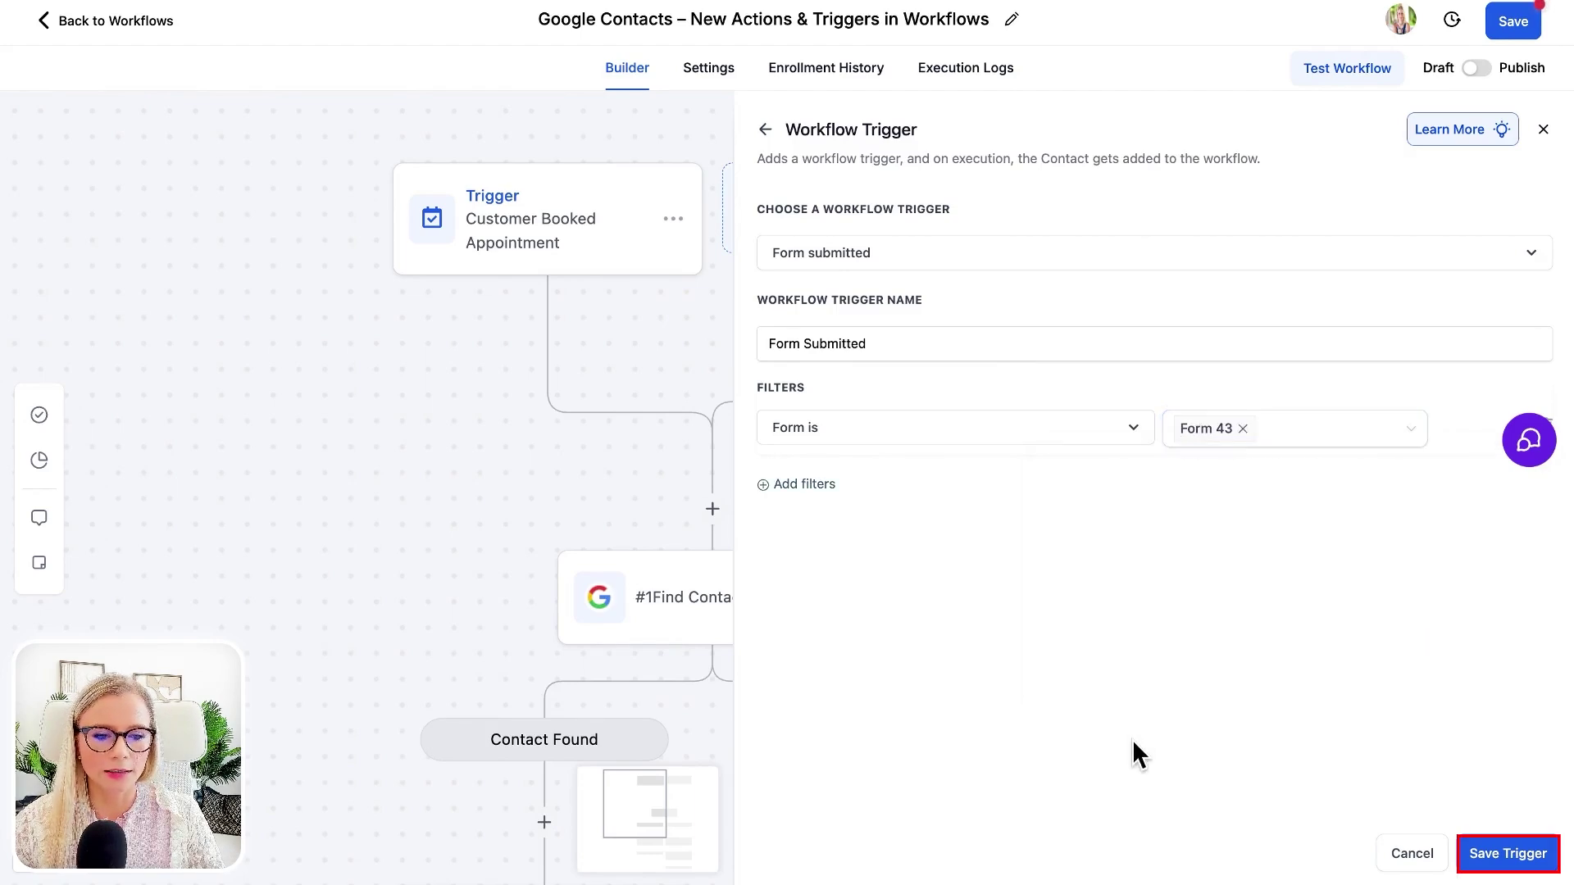
click(1513, 857)
- Search the available actions for "tag" at the end of the Contact Not Found branch and review the workflow
scroll(1007, 611, down, 1)
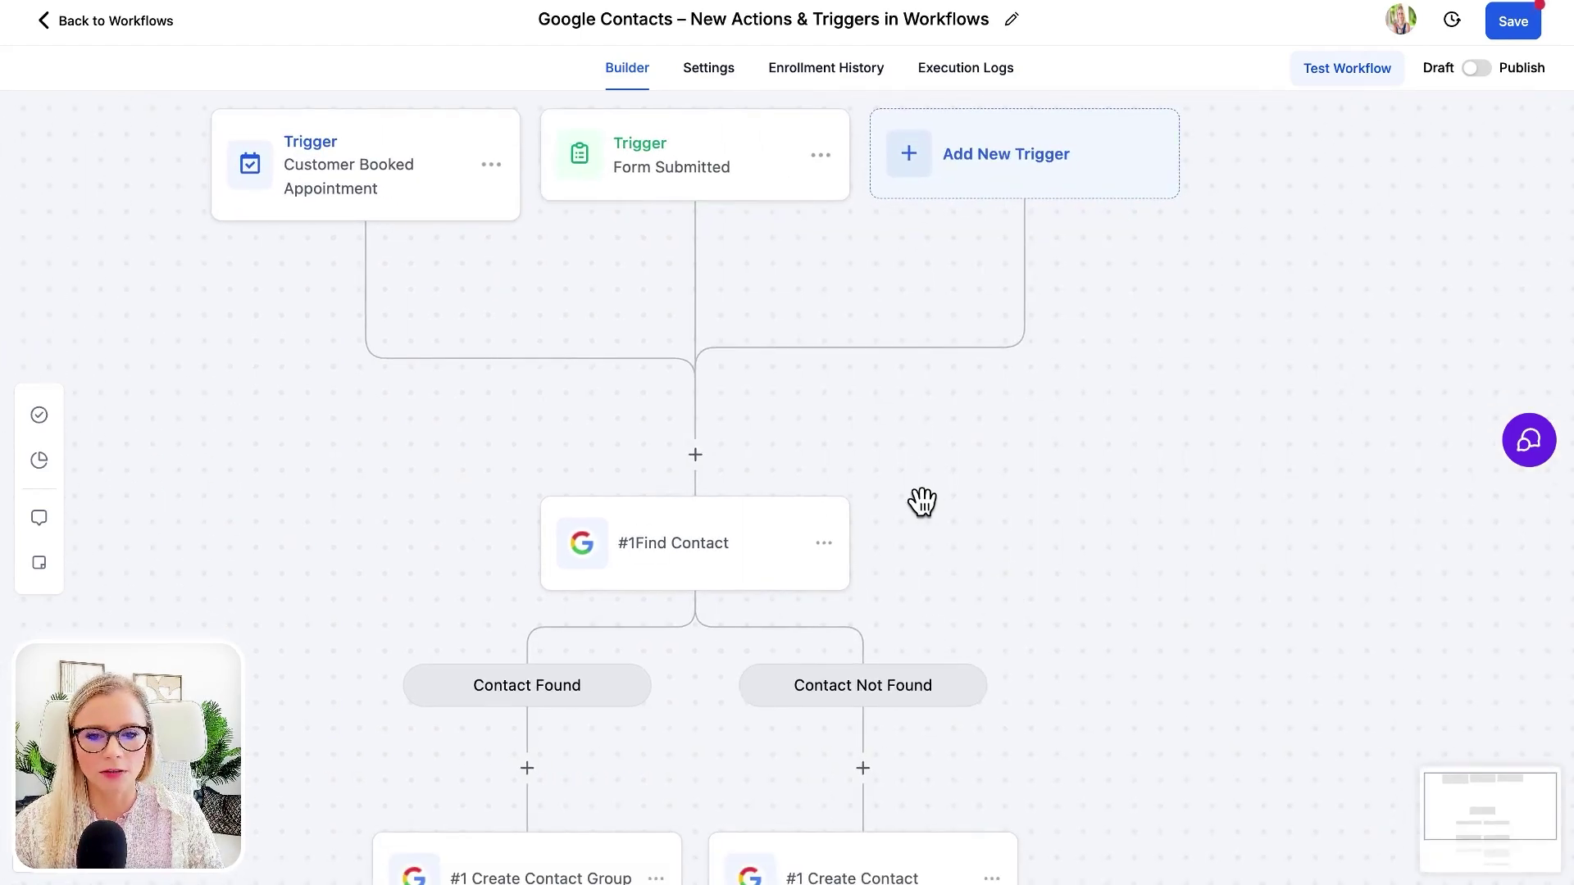
scroll(1069, 612, down, 2)
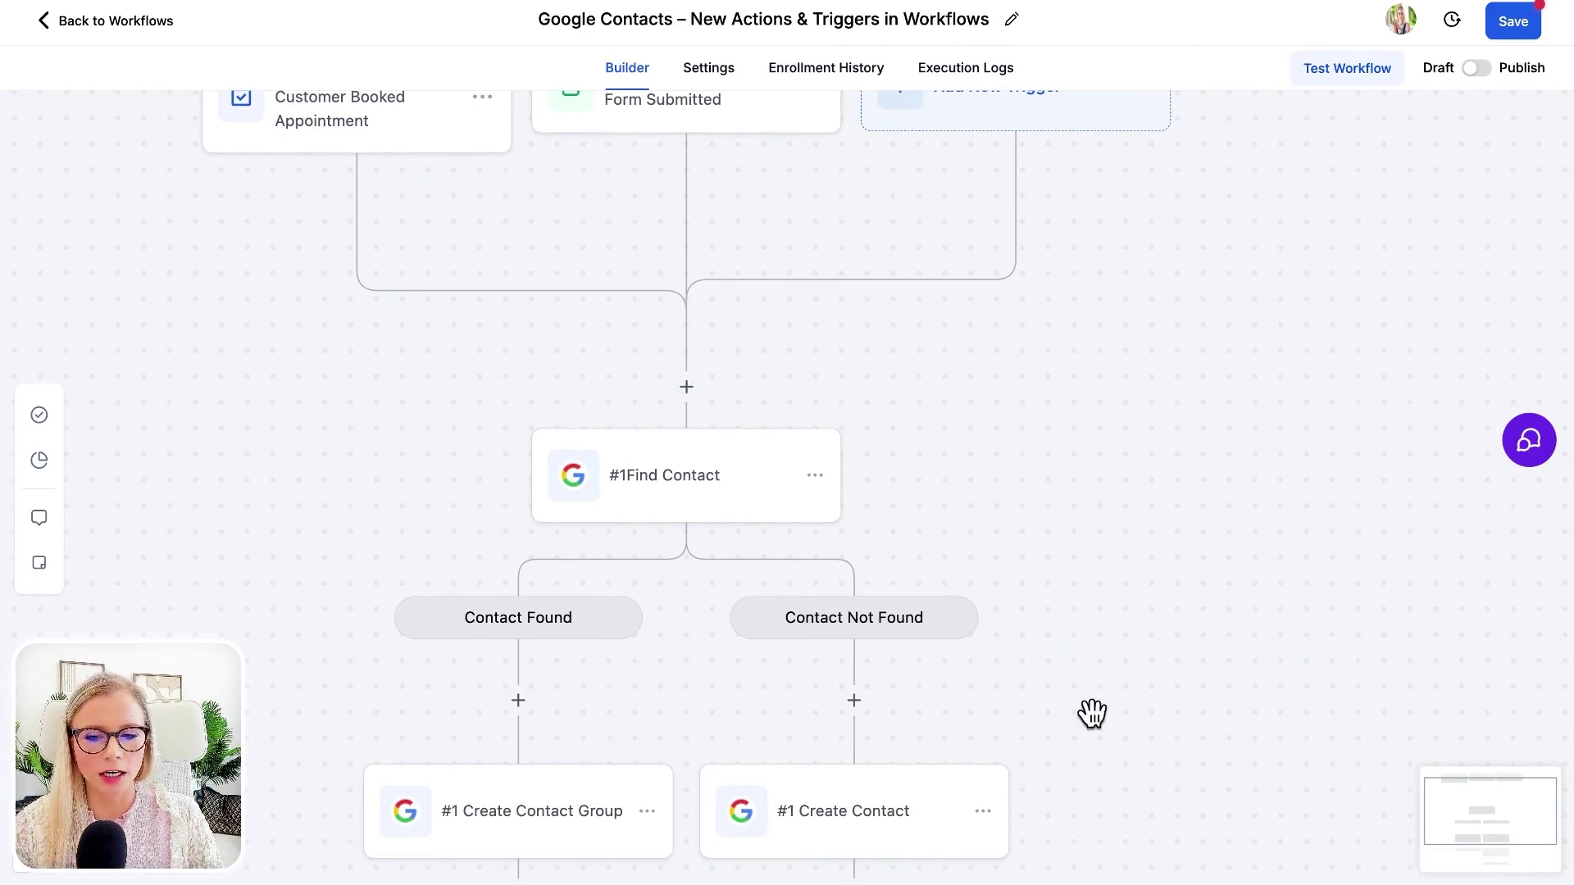
scroll(1092, 722, down, 5)
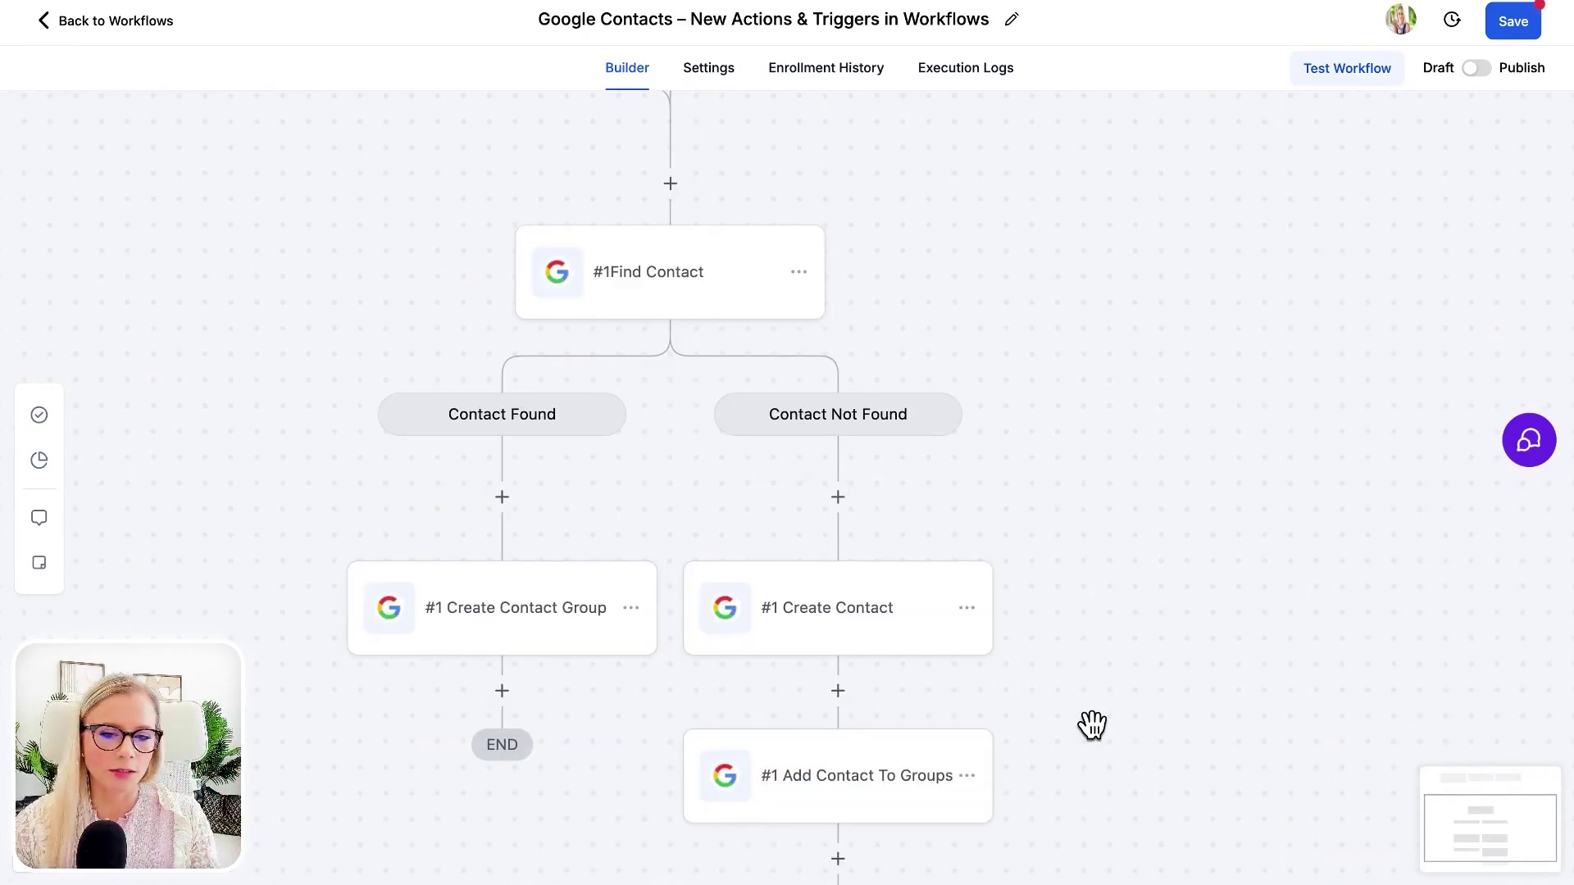
scroll(1111, 818, down, 3)
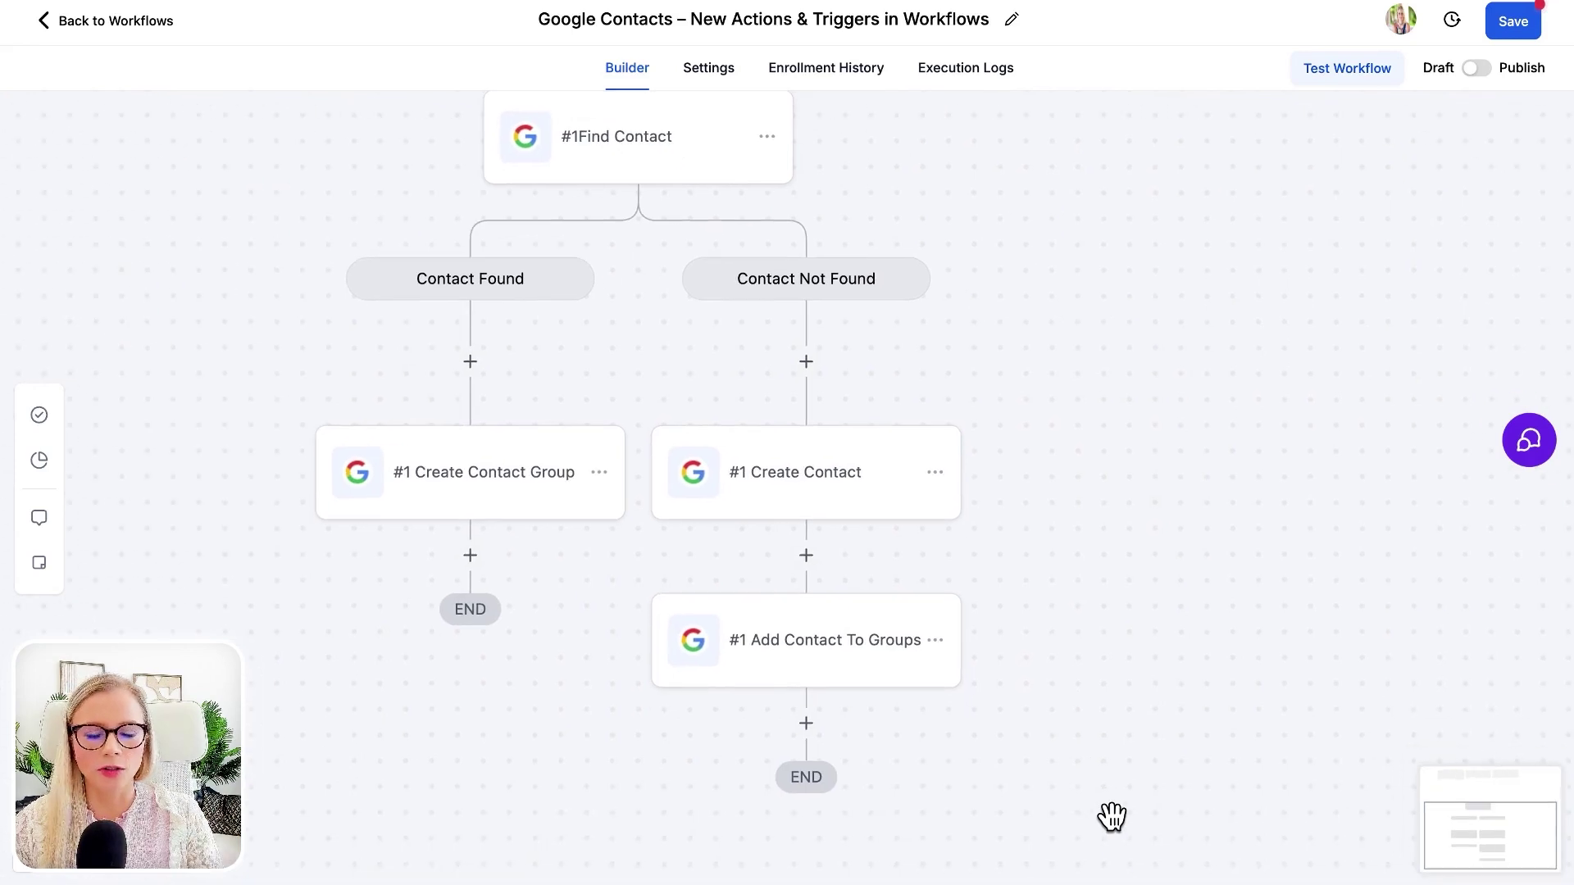
scroll(1111, 817, down, 2)
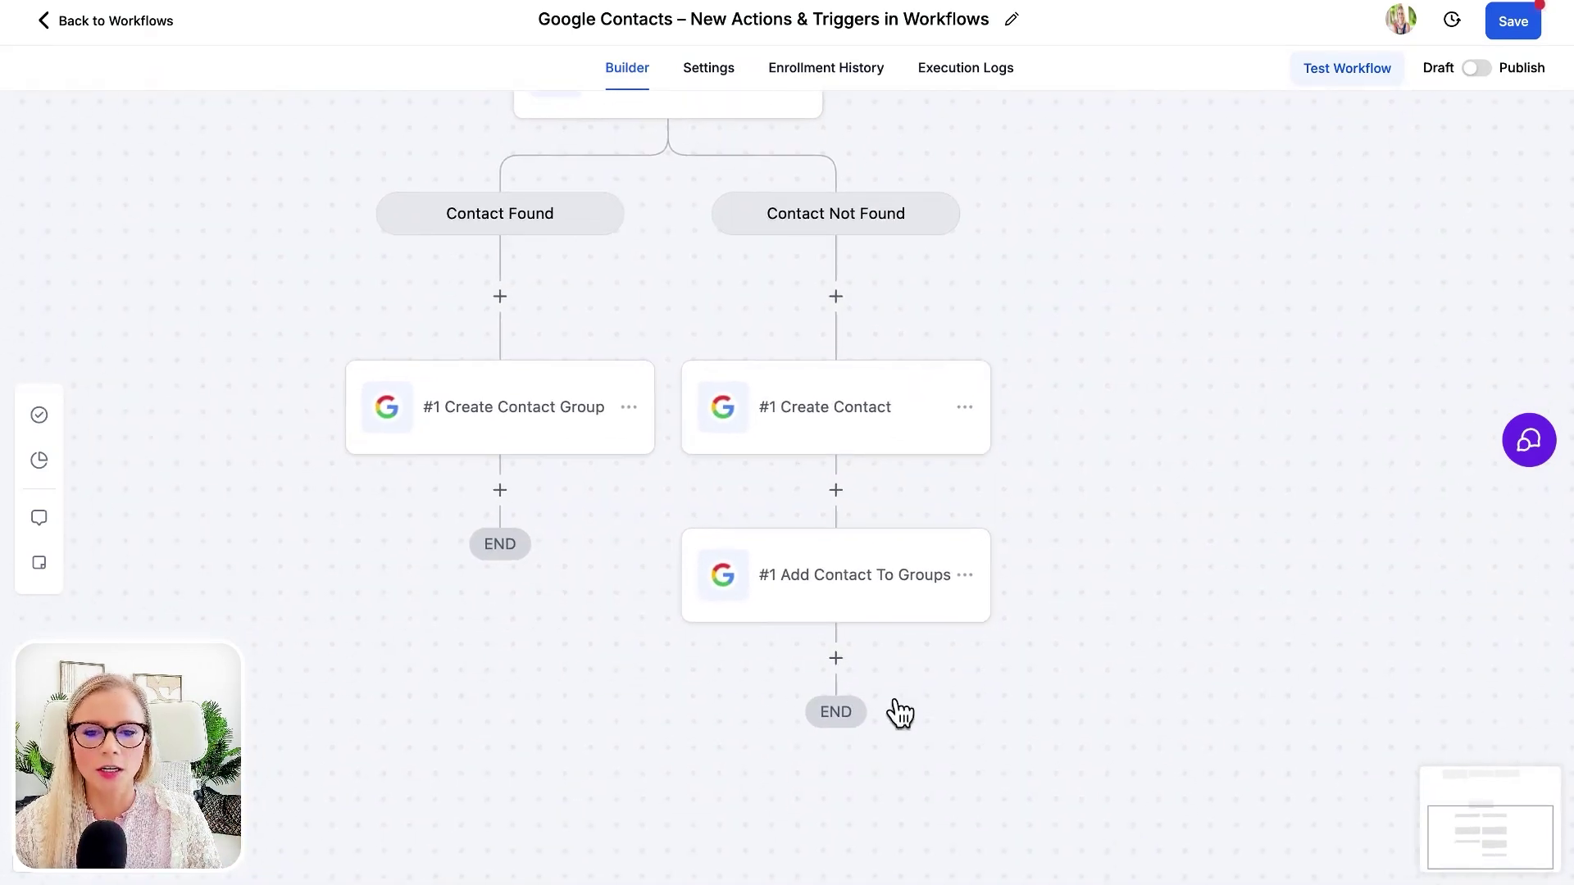
click(838, 660)
text(tag)
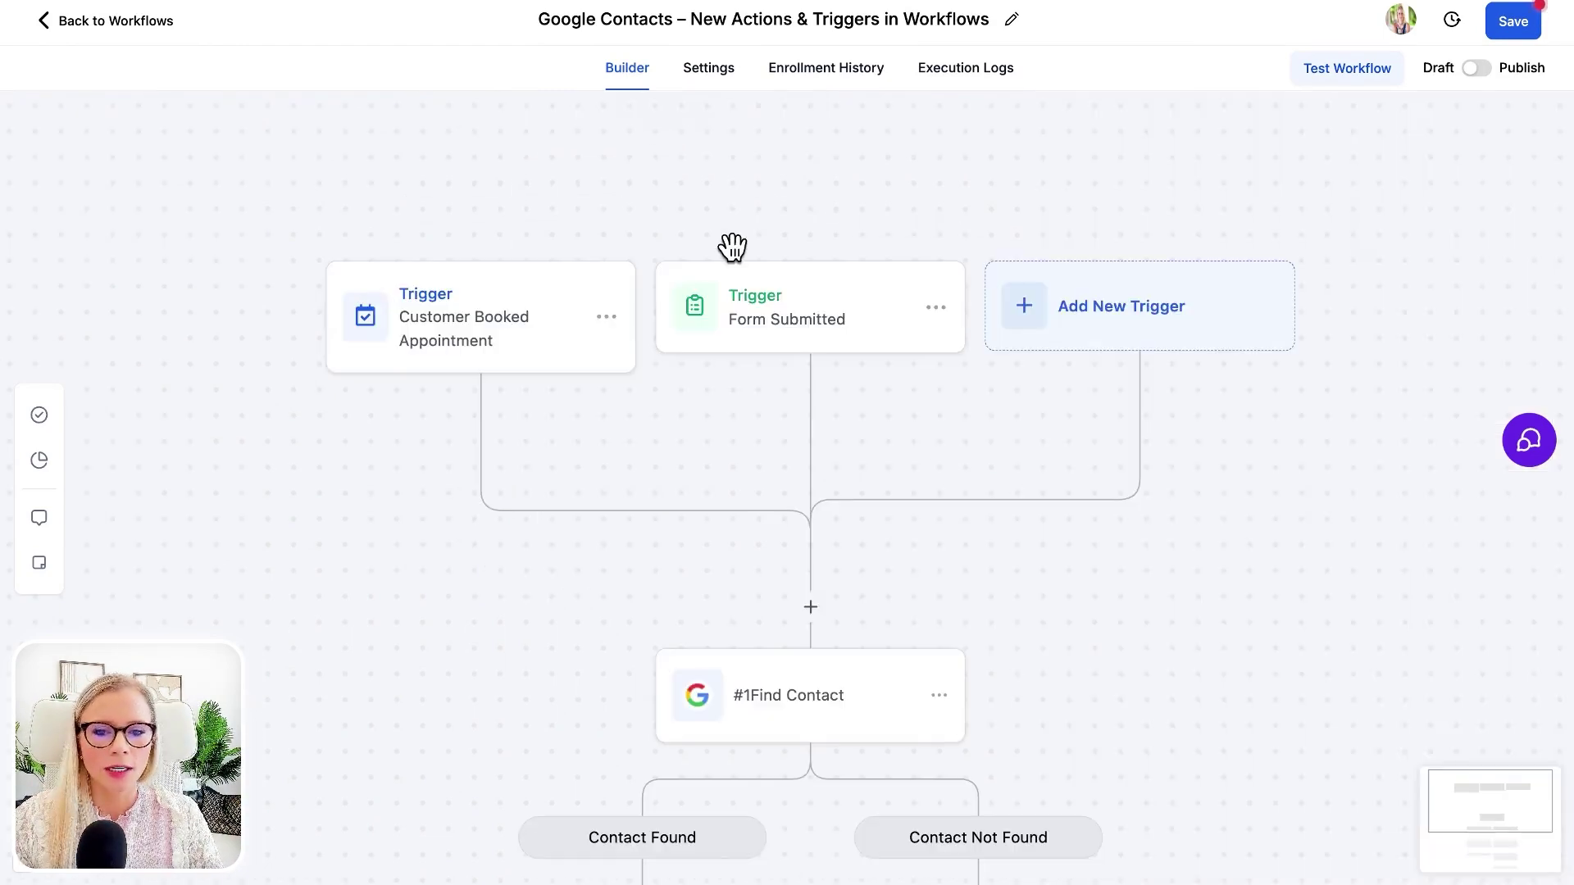
scroll(892, 193, down, 2)
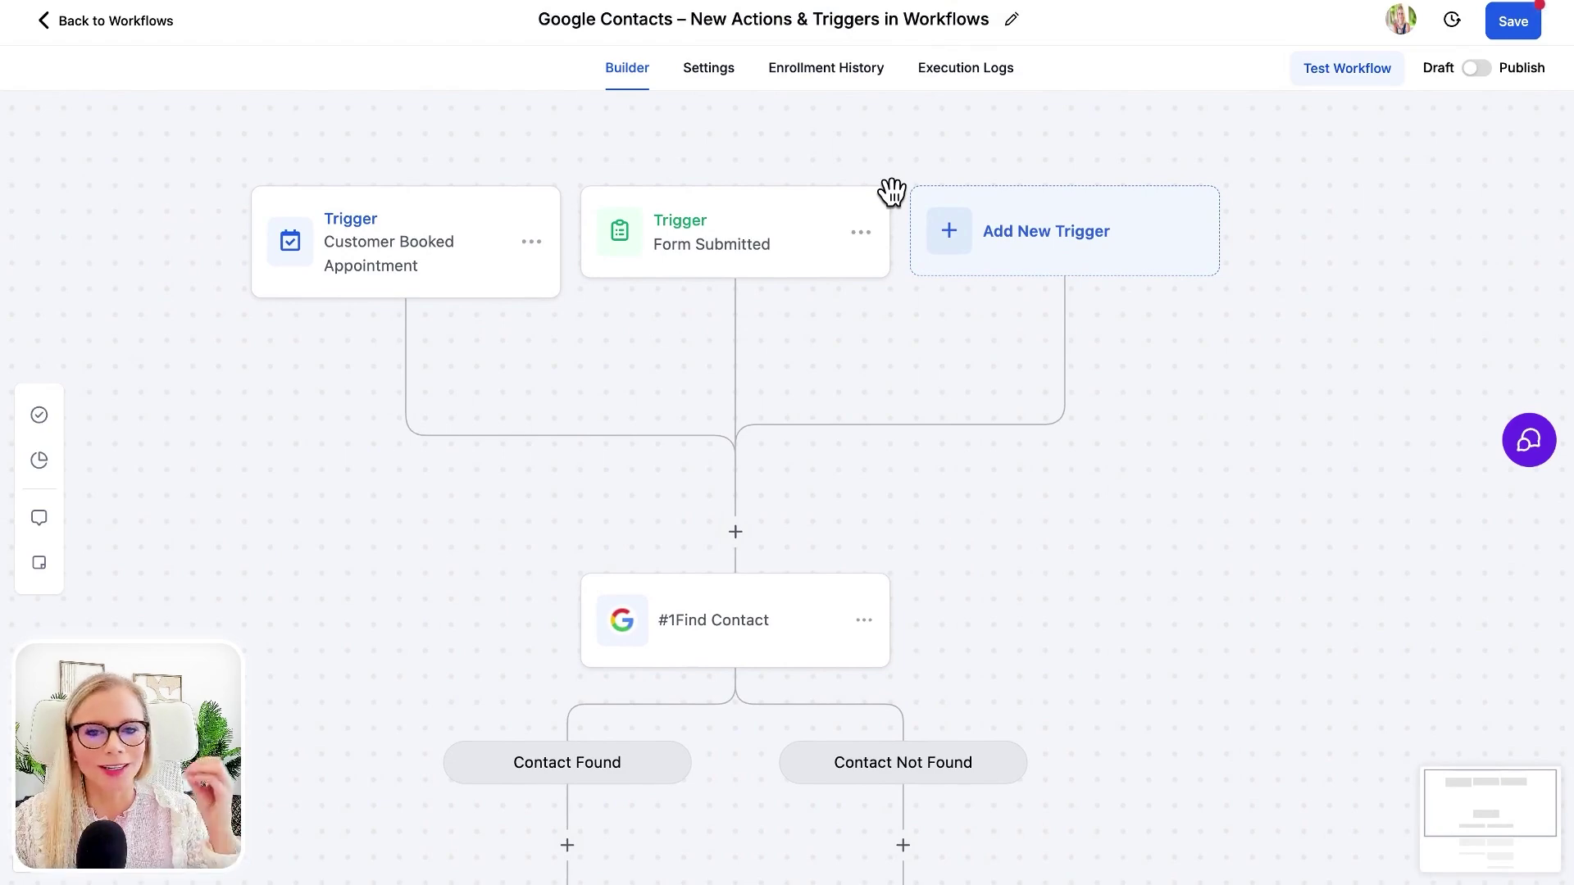
- Delete the Form Submitted and Customer Booked Appointment triggers from the workflow
click(861, 232)
click(761, 366)
click(984, 493)
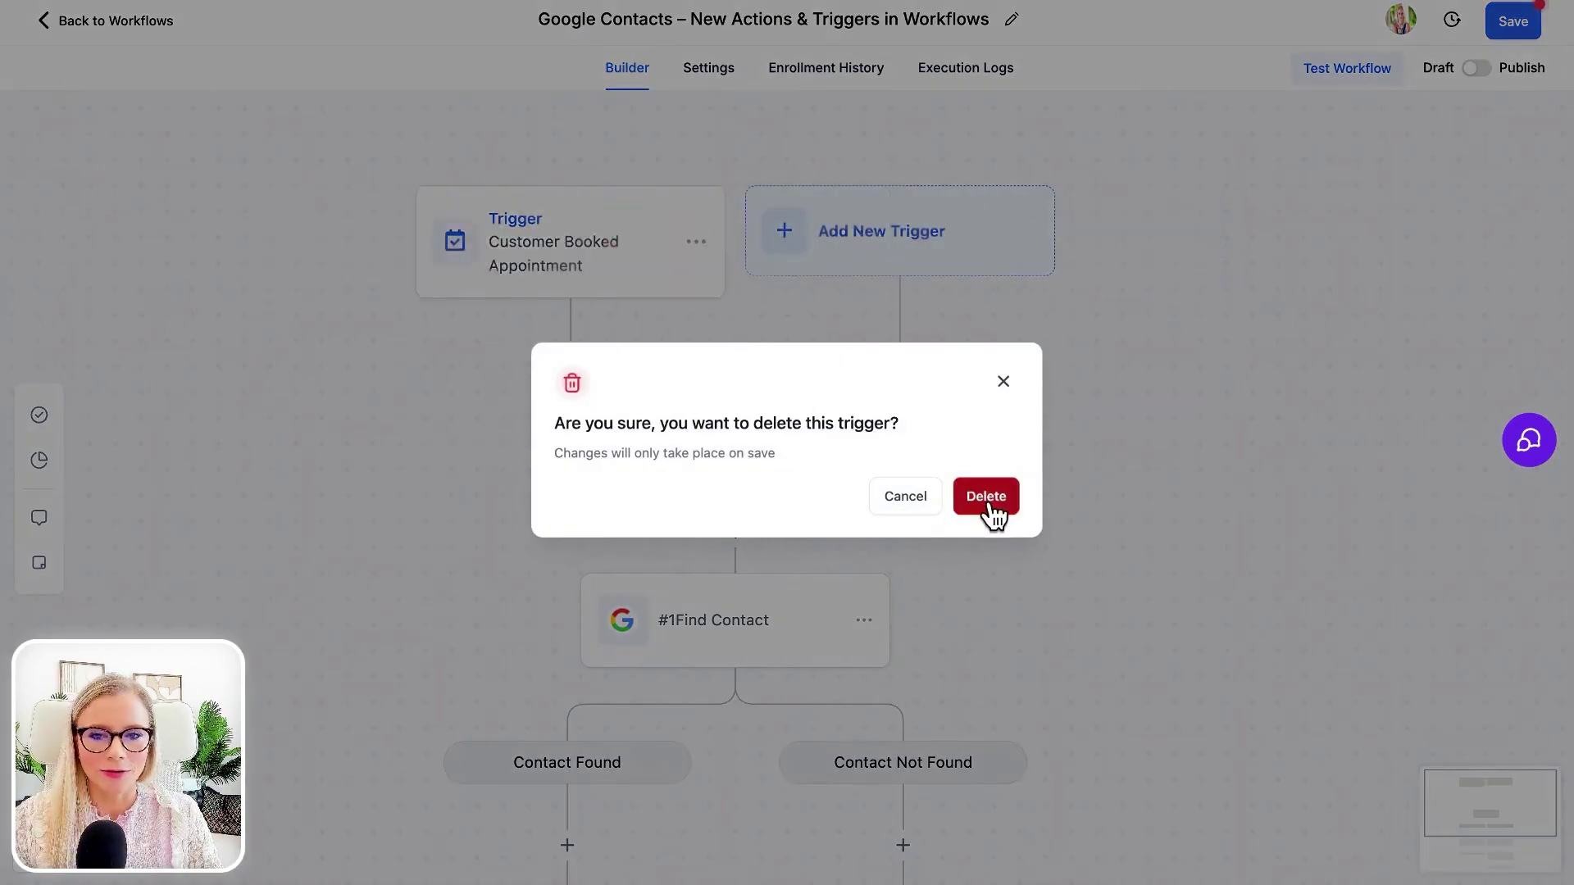
click(696, 241)
click(620, 370)
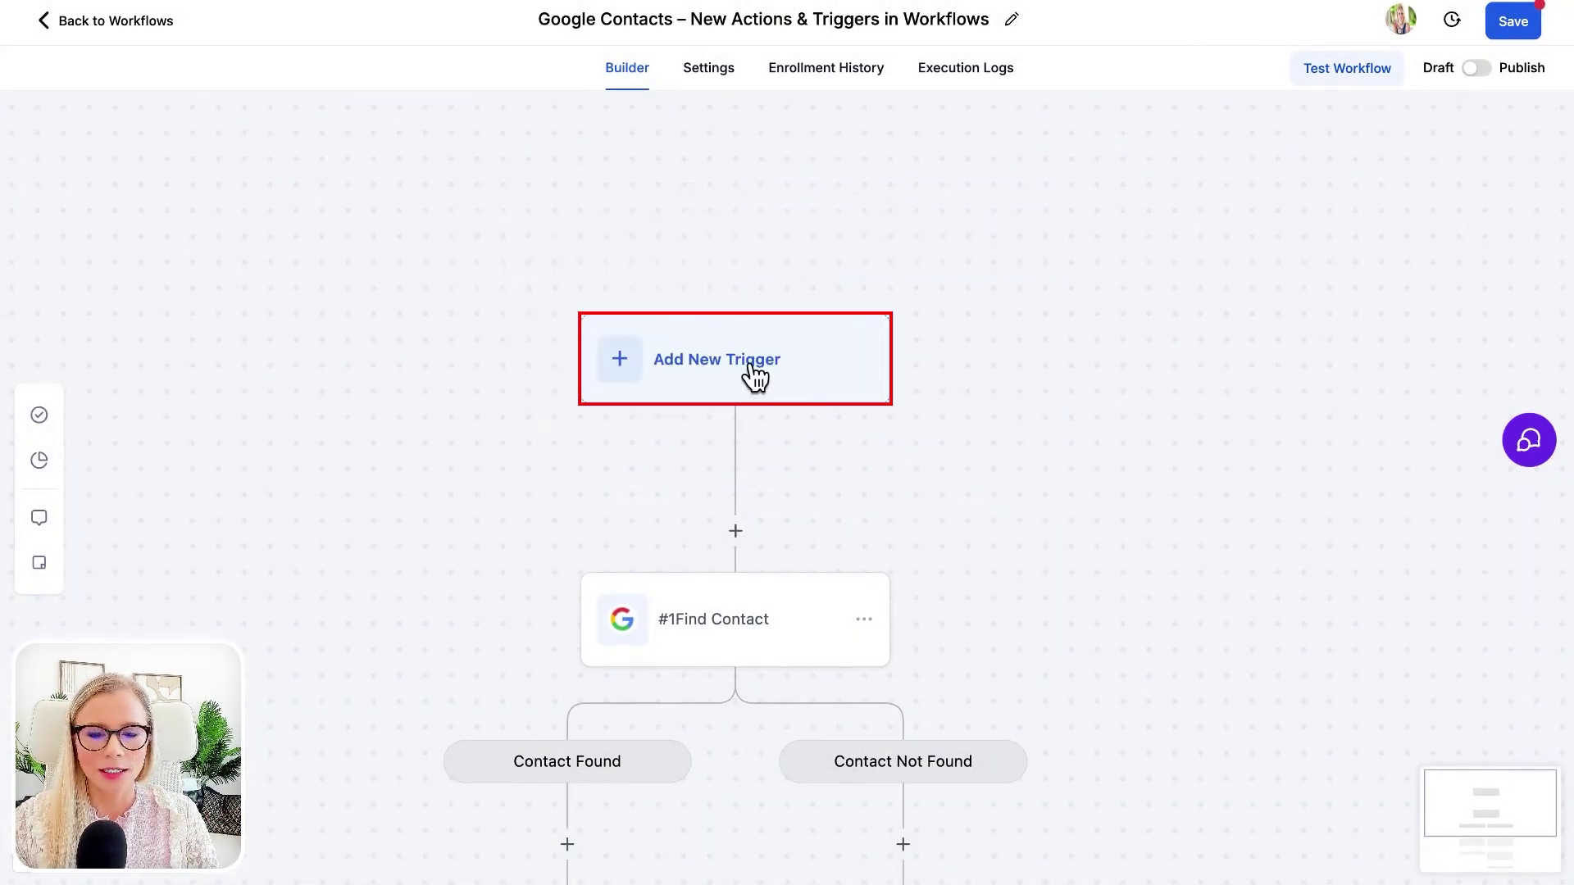
- Search the workflow triggers for "notion", inspect the New Database Item trigger's setup and cancel it without saving
click(752, 376)
click(1109, 220)
text(notion)
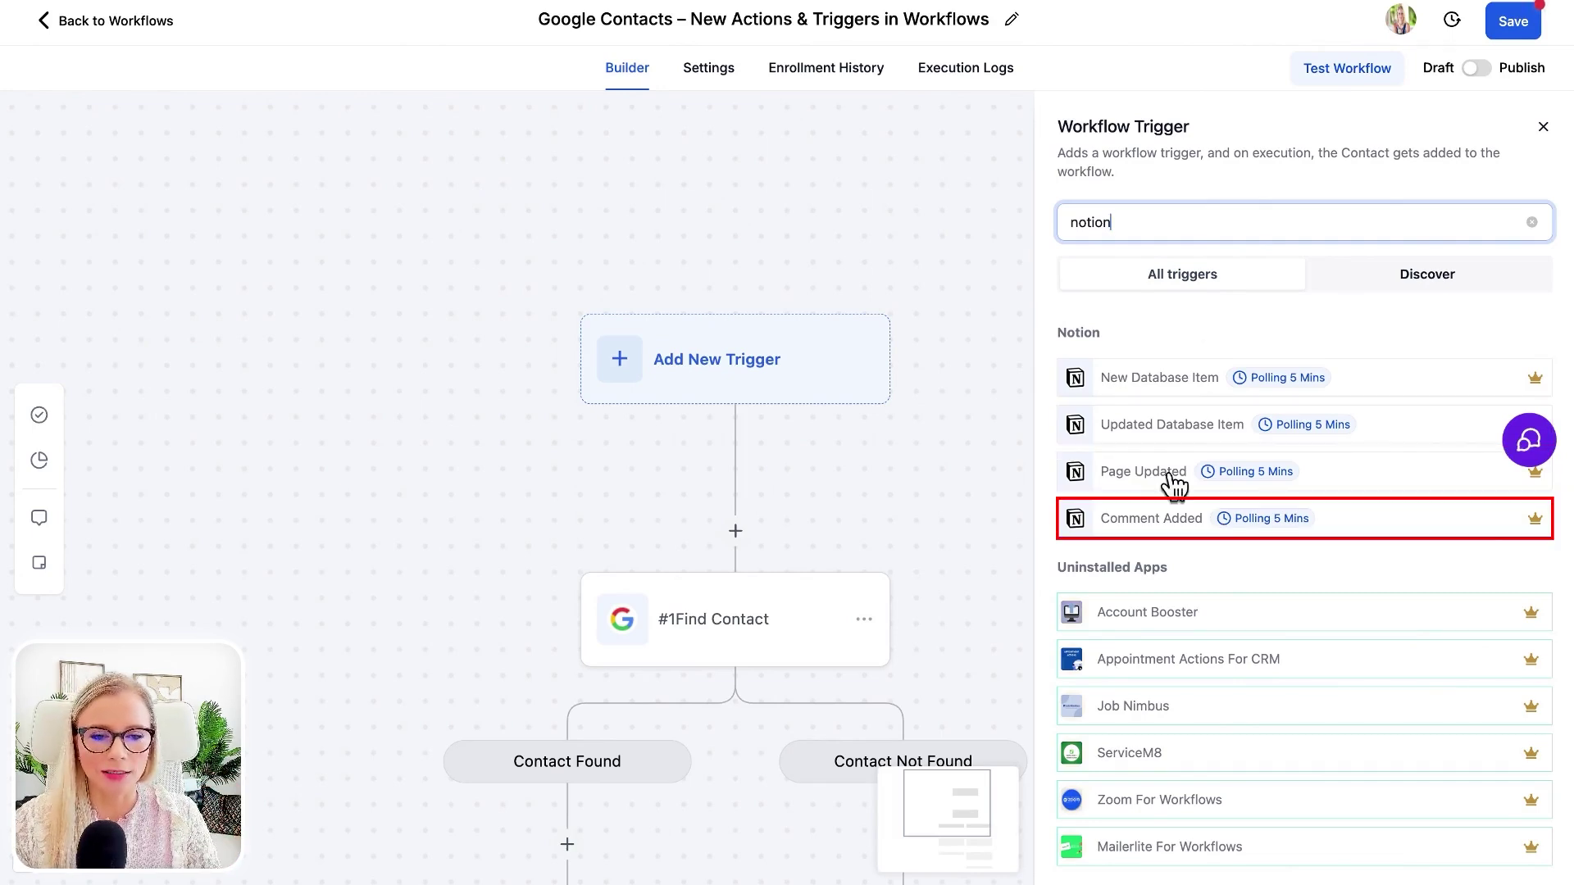
click(1171, 377)
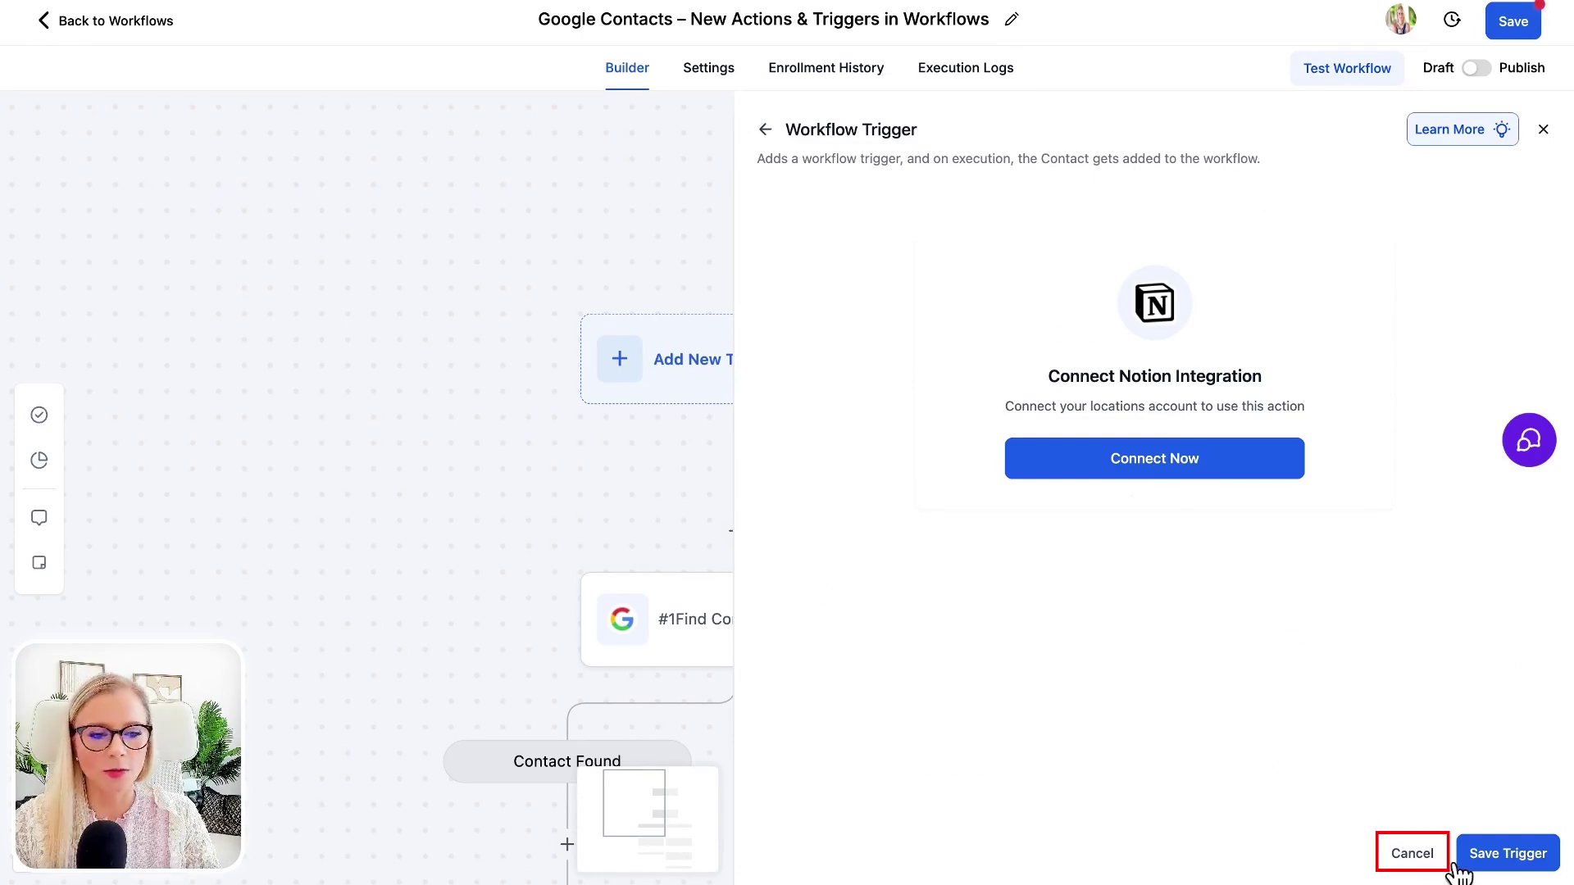
click(1412, 853)
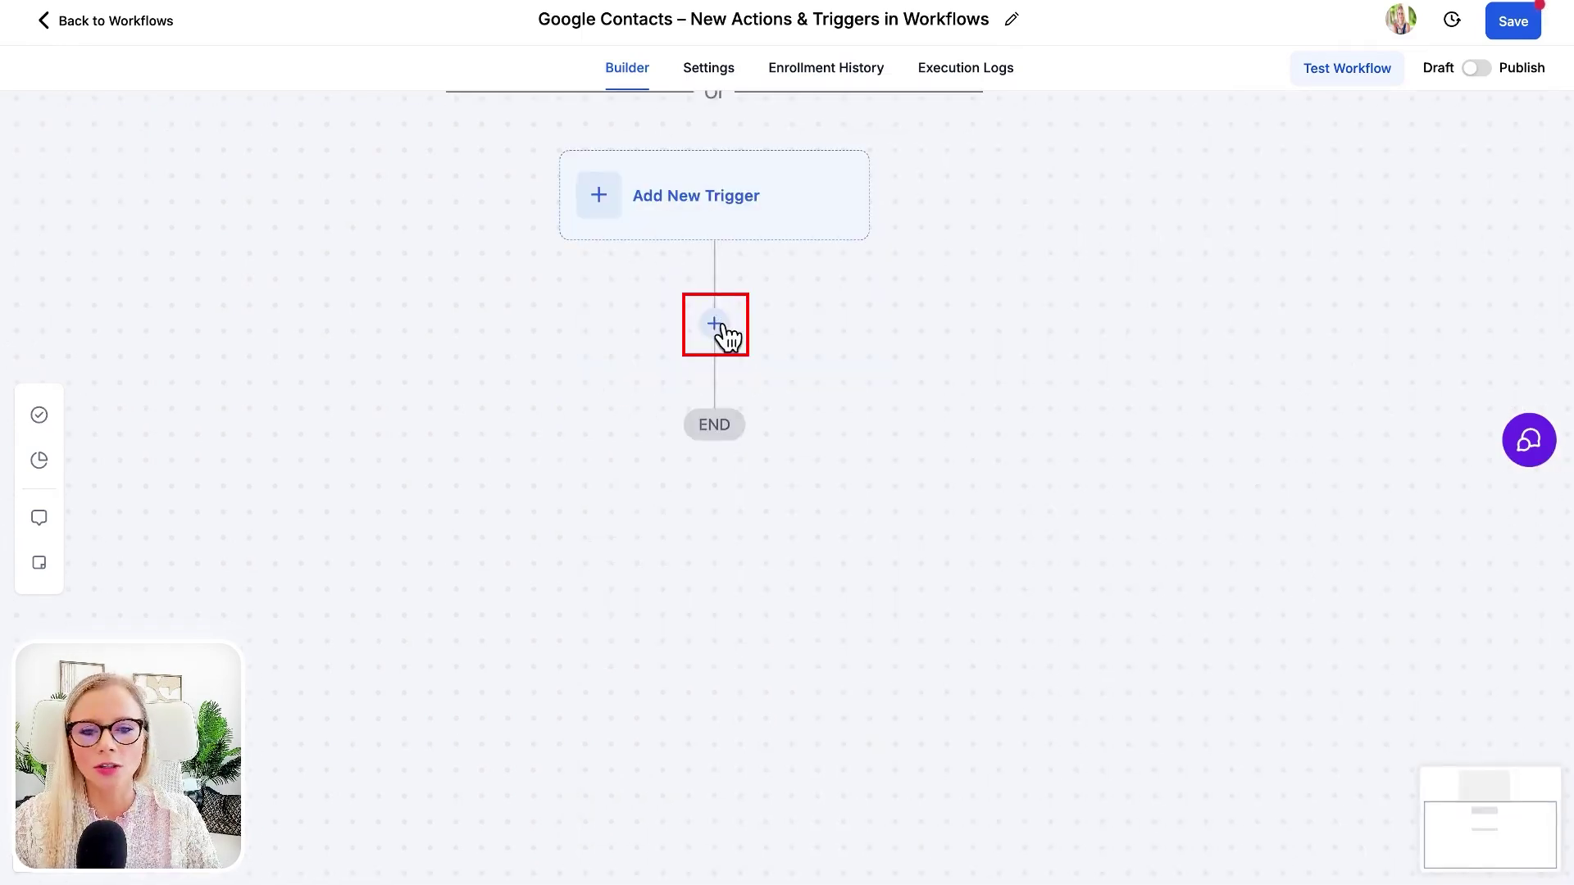
- Search the available actions for "notion" at the empty workflow's first step and review the Notion actions
click(715, 325)
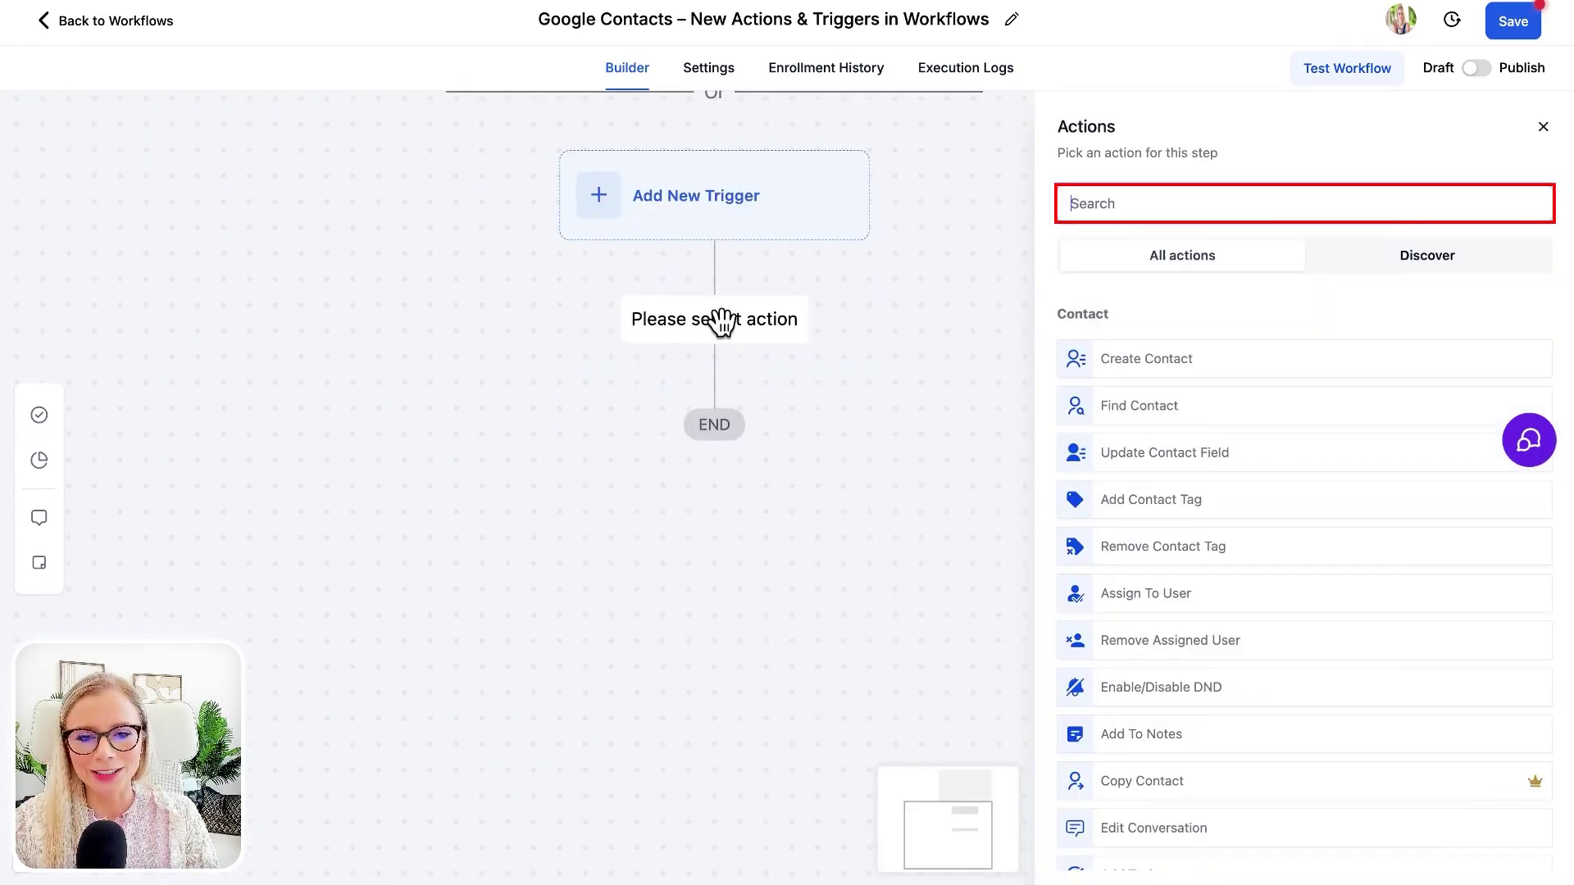
text(notion)
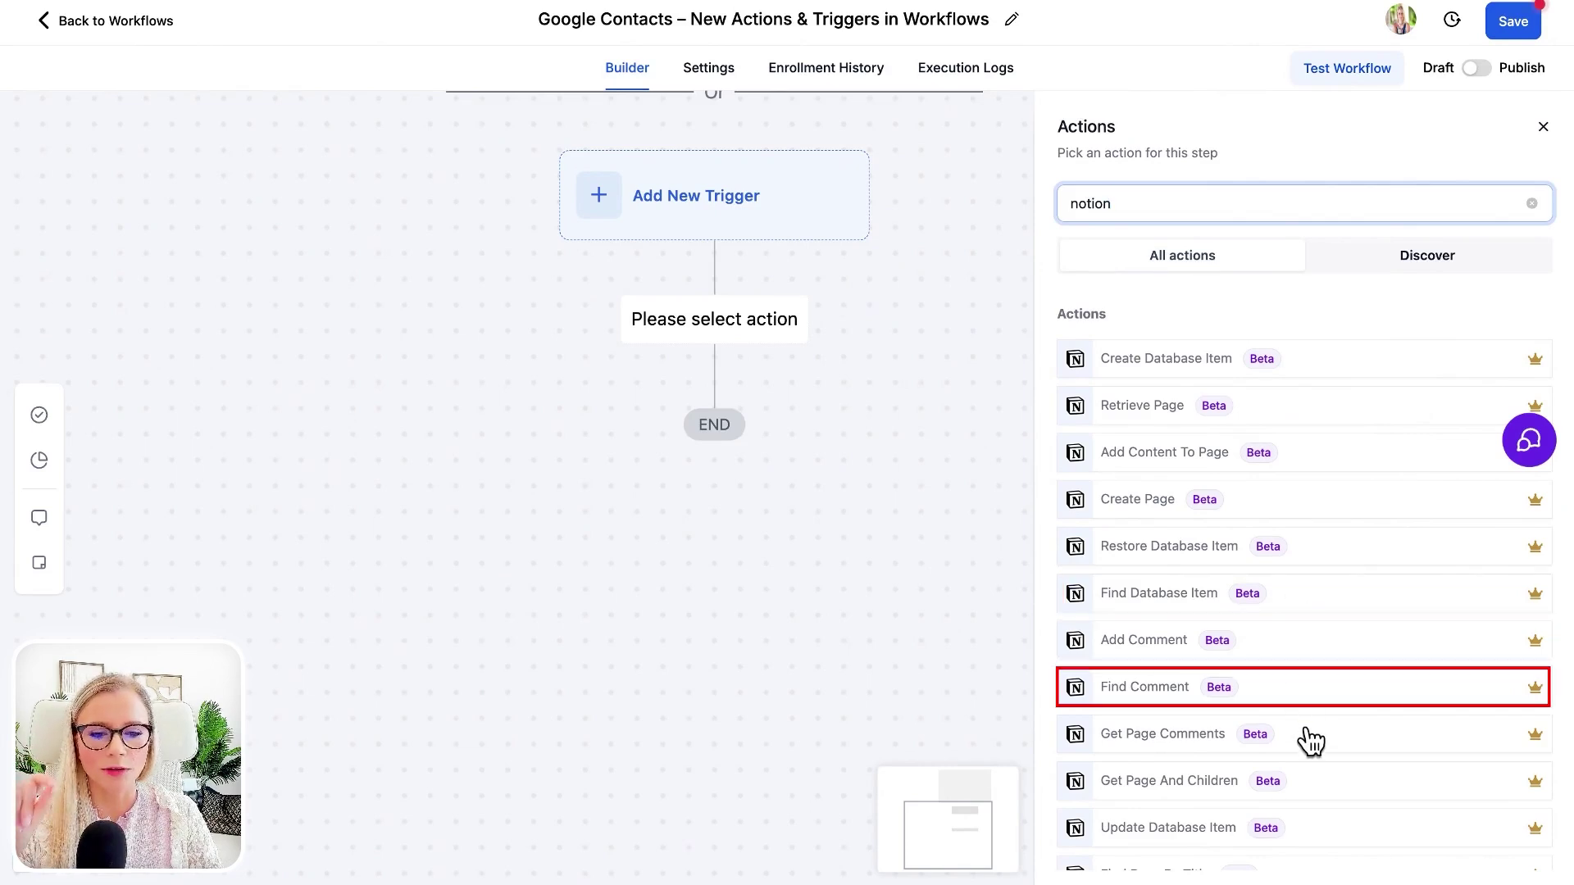
scroll(1308, 742, down, 1)
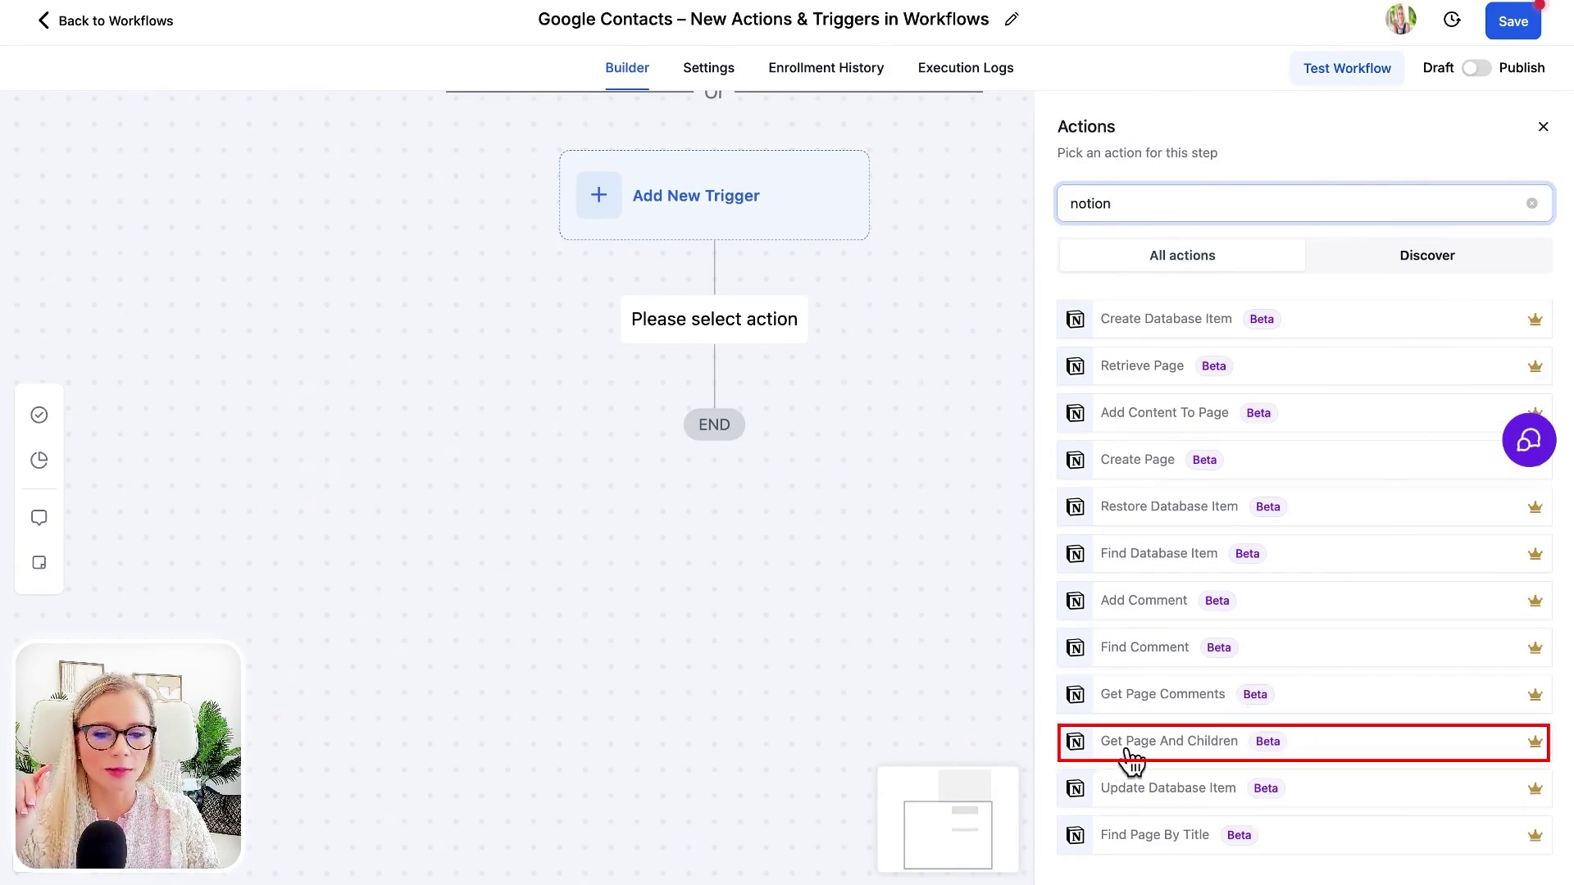